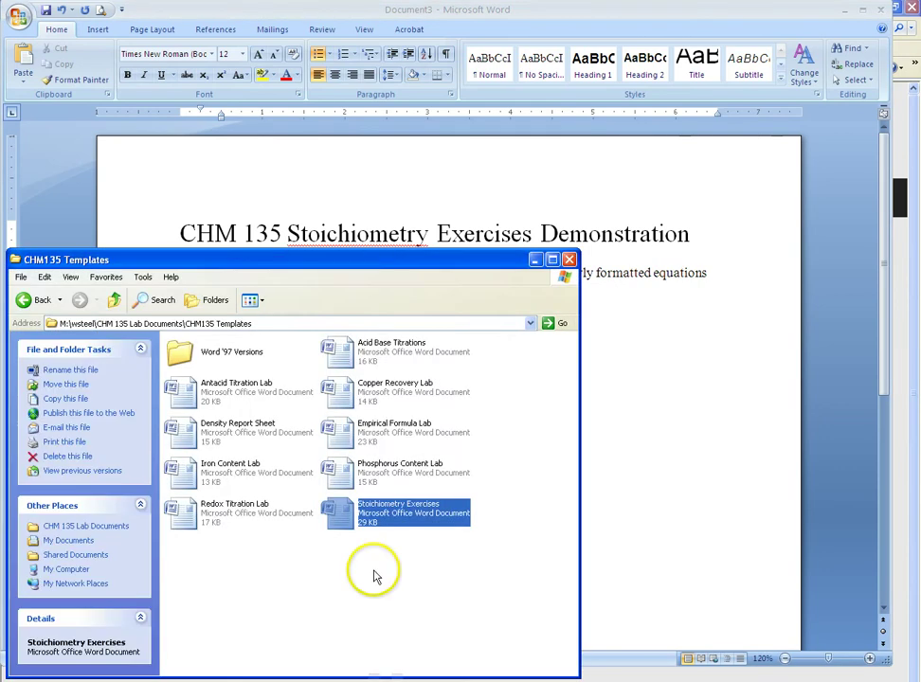
Step: Open the Stoichiometry Exercises worksheet from the templates folder in Word
{"action": "left_click_drag", "start_coordinate": [336, 274], "coordinate": [338, 237]}
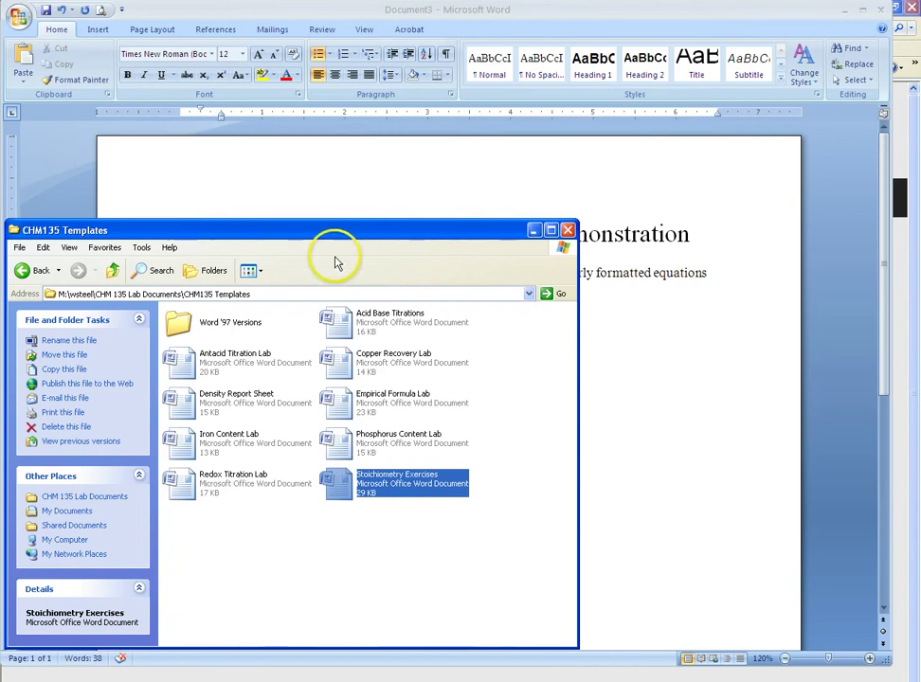
{"action": "double_click", "coordinate": [344, 488]}
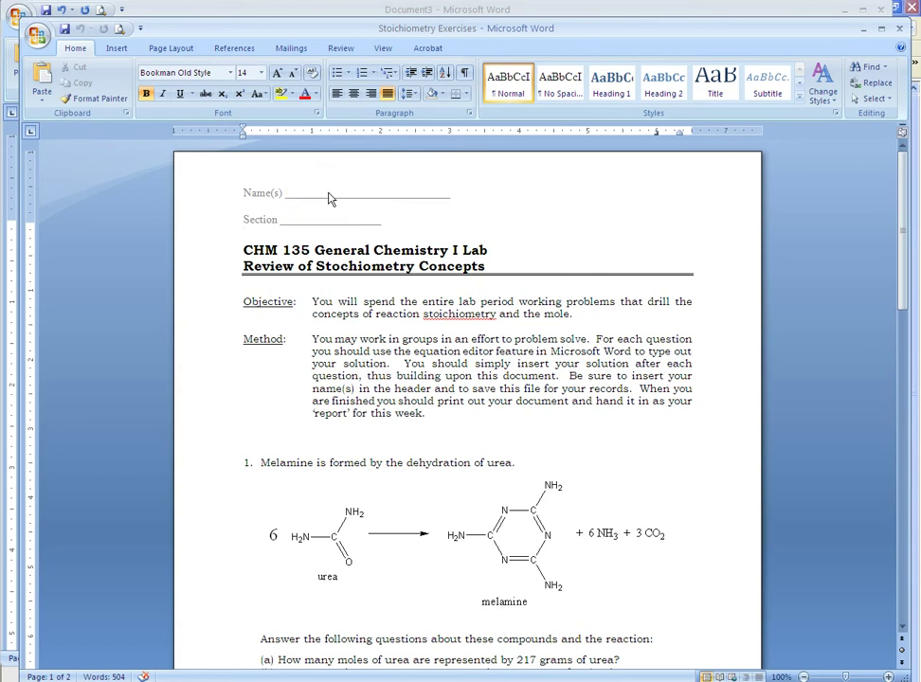
Step: Enter the instructor's name on the header's Name(s) line and set Section to CHM135.101
{"action": "double_click", "coordinate": [330, 195]}
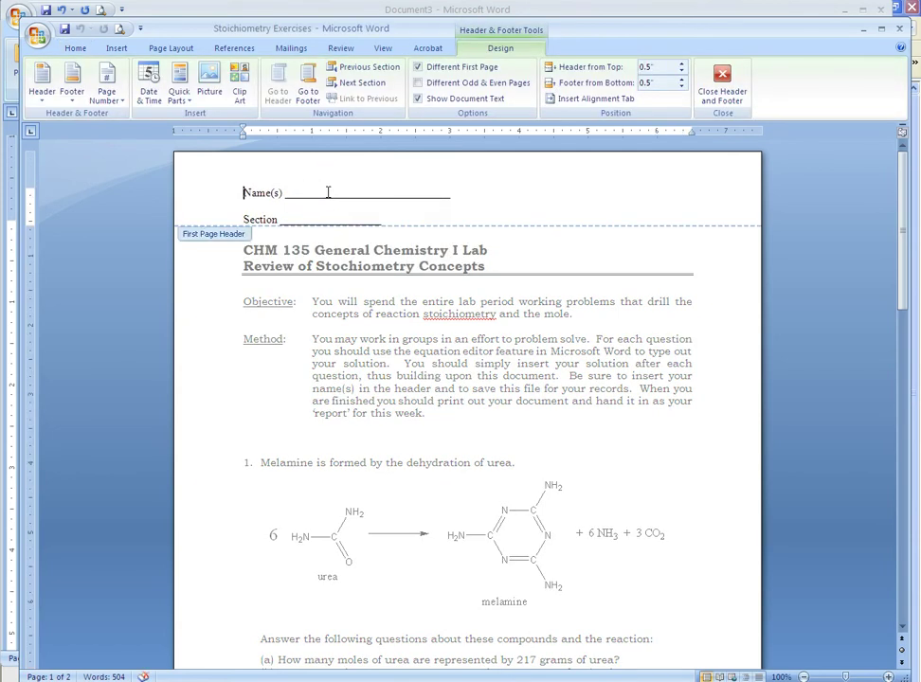
{"action": "left_click", "coordinate": [295, 193]}
{"action": "key", "text": "Tab"}
{"action": "type", "text": "Dr. Steel"}
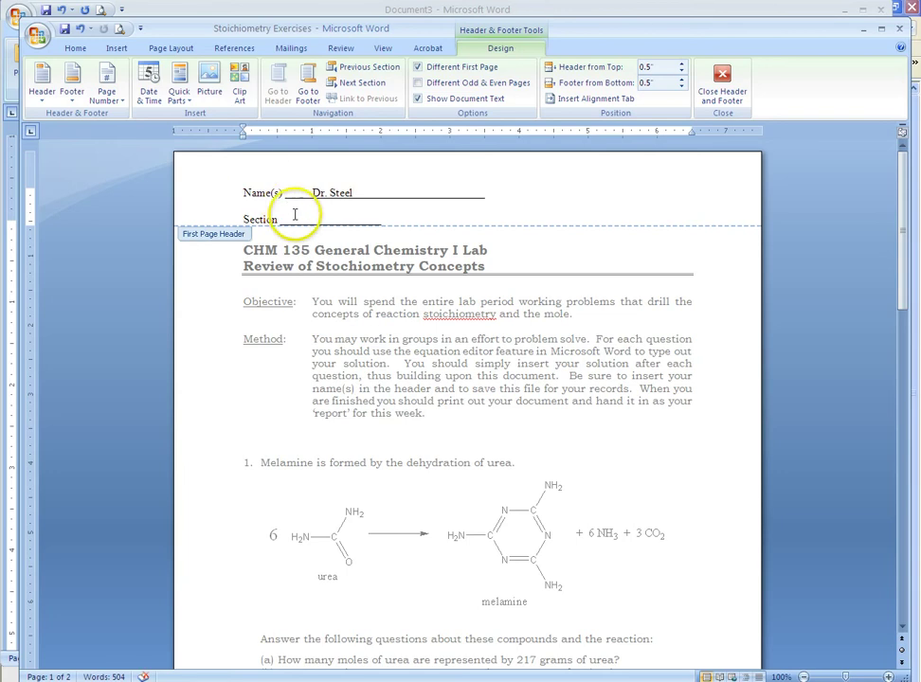
{"action": "left_click", "coordinate": [301, 219]}
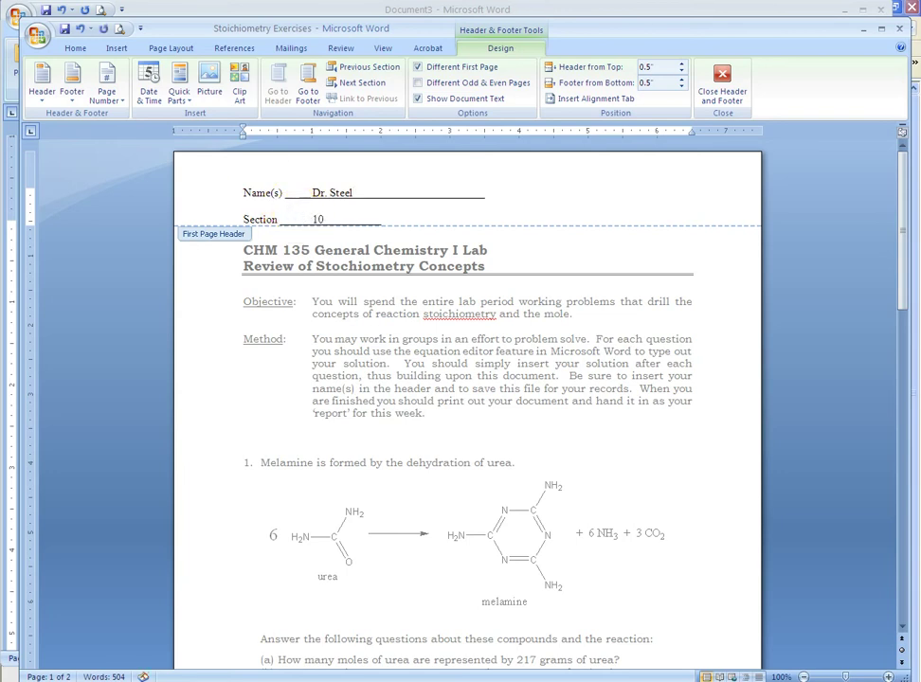
{"action": "type", "text": "CHM135."}
{"action": "type", "text": "101"}
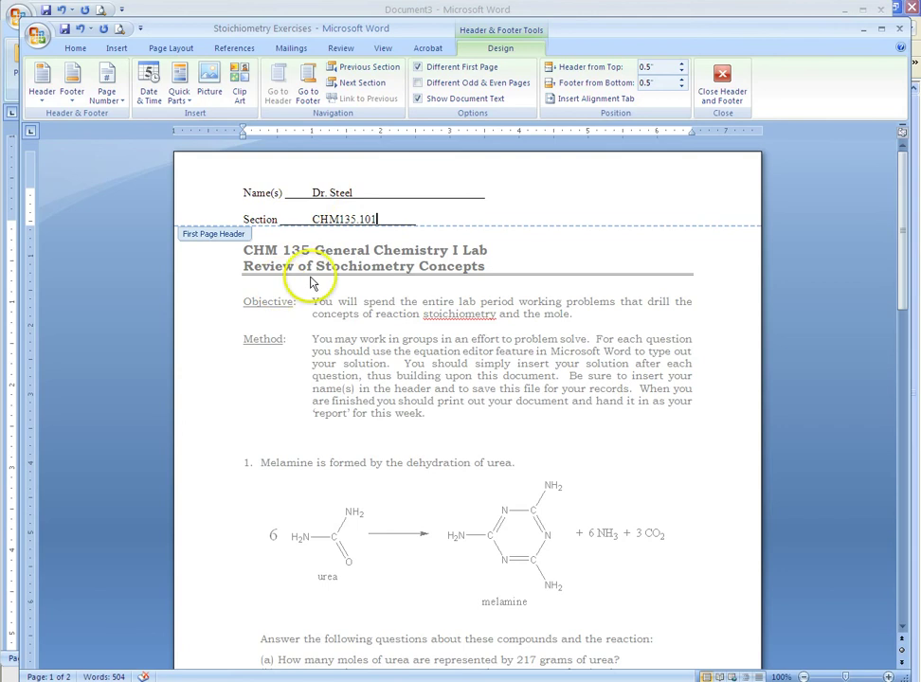
Step: Close the header and place the cursor after question 1, part (a) on melamine
{"action": "double_click", "coordinate": [484, 268]}
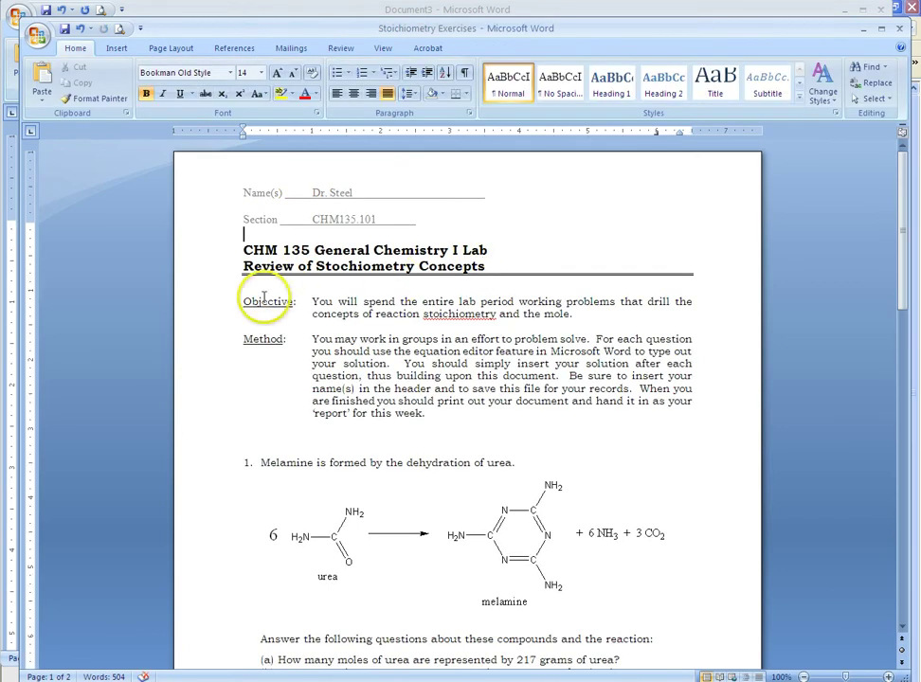
{"action": "scroll", "coordinate": [236, 297], "scroll_direction": "down", "scroll_amount": 1}
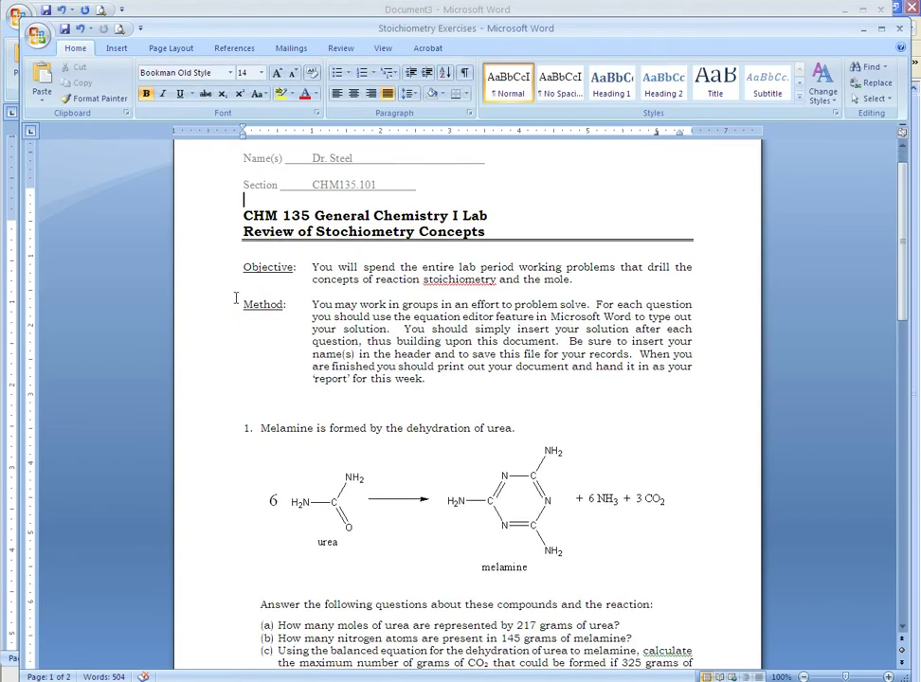
{"action": "scroll", "coordinate": [236, 298], "scroll_direction": "up", "scroll_amount": 1}
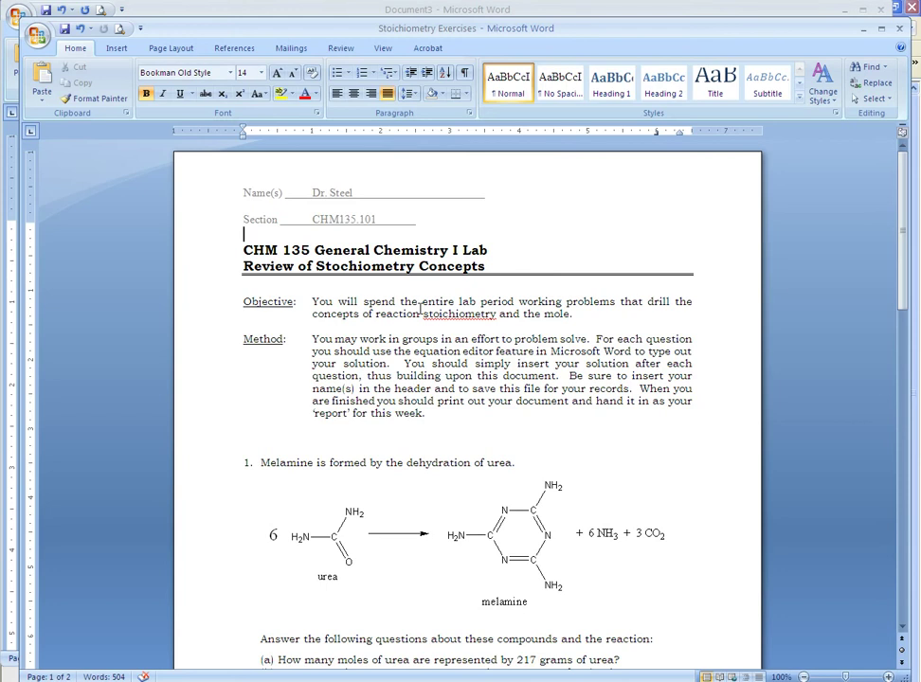
{"action": "scroll", "coordinate": [419, 308], "scroll_direction": "down", "scroll_amount": 1}
{"action": "scroll", "coordinate": [420, 308], "scroll_direction": "down", "scroll_amount": 1}
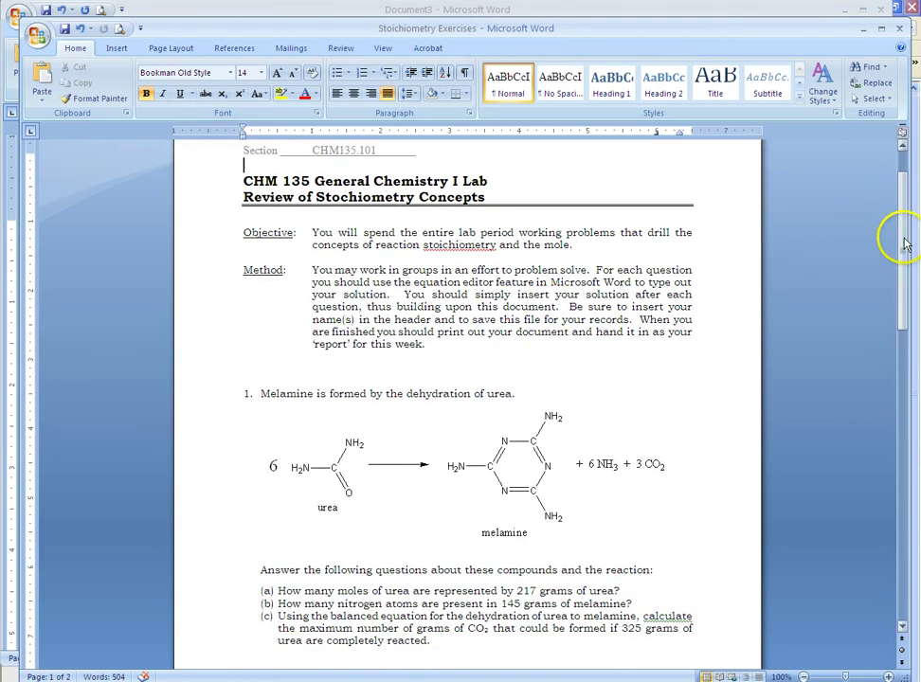
{"action": "mouse_move", "coordinate": [905, 245]}
{"action": "left_mouse_down"}
{"action": "mouse_move", "coordinate": [880, 407]}
{"action": "mouse_move", "coordinate": [880, 560]}
{"action": "mouse_move", "coordinate": [895, 239]}
{"action": "mouse_move", "coordinate": [895, 304]}
{"action": "left_mouse_up"}
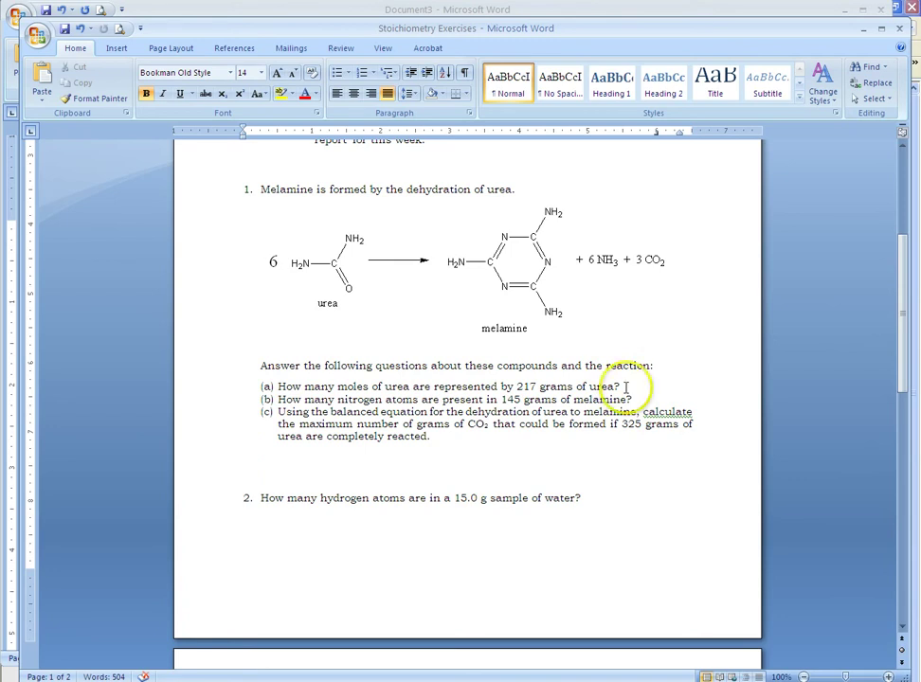
{"action": "left_click", "coordinate": [624, 386]}
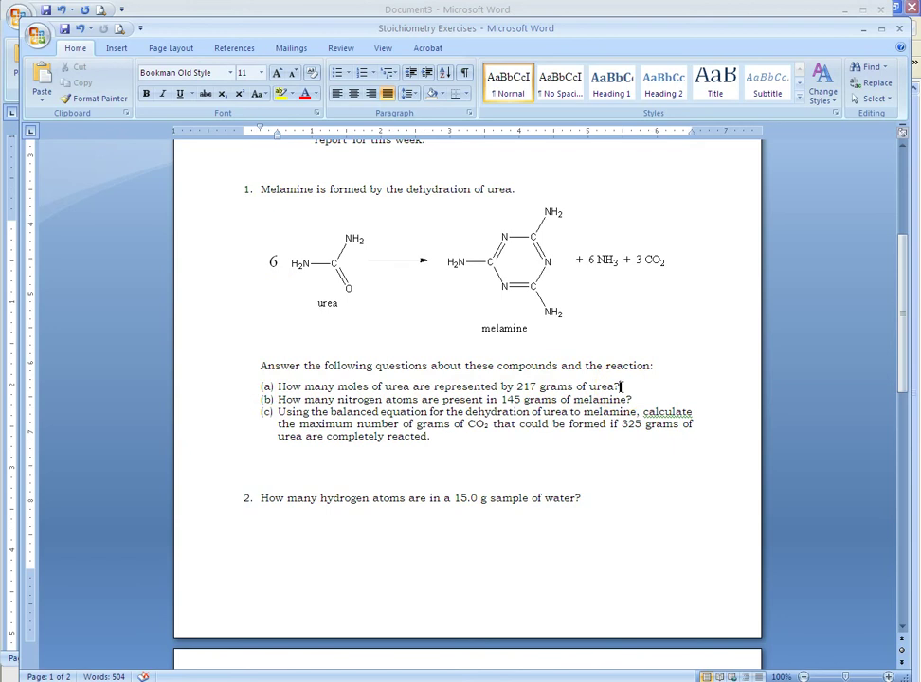
Step: Insert an empty equation on a new line below question 1(a)
{"action": "key", "text": "Return"}
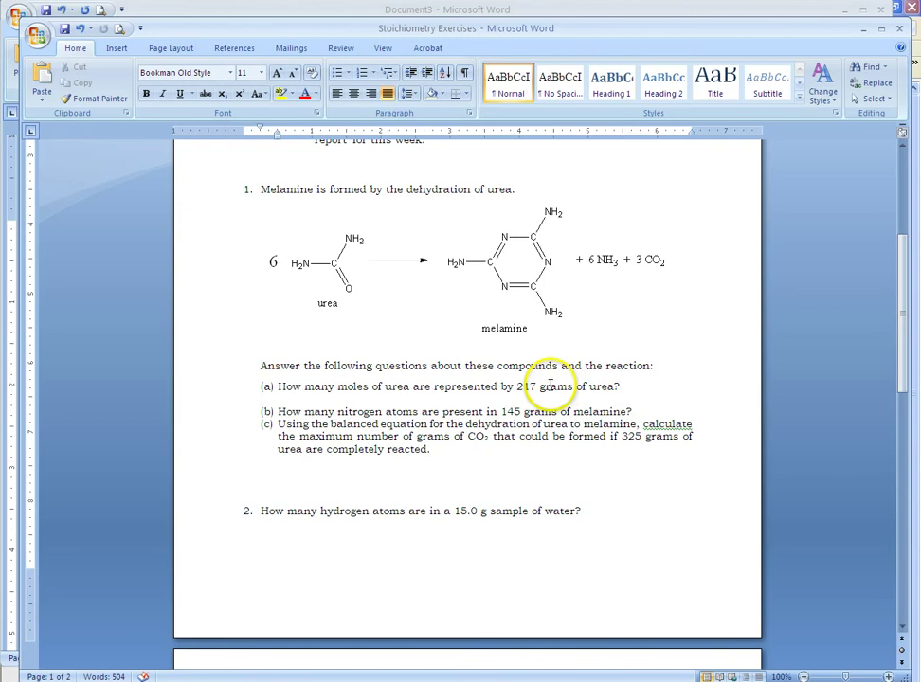
{"action": "left_click", "coordinate": [116, 50]}
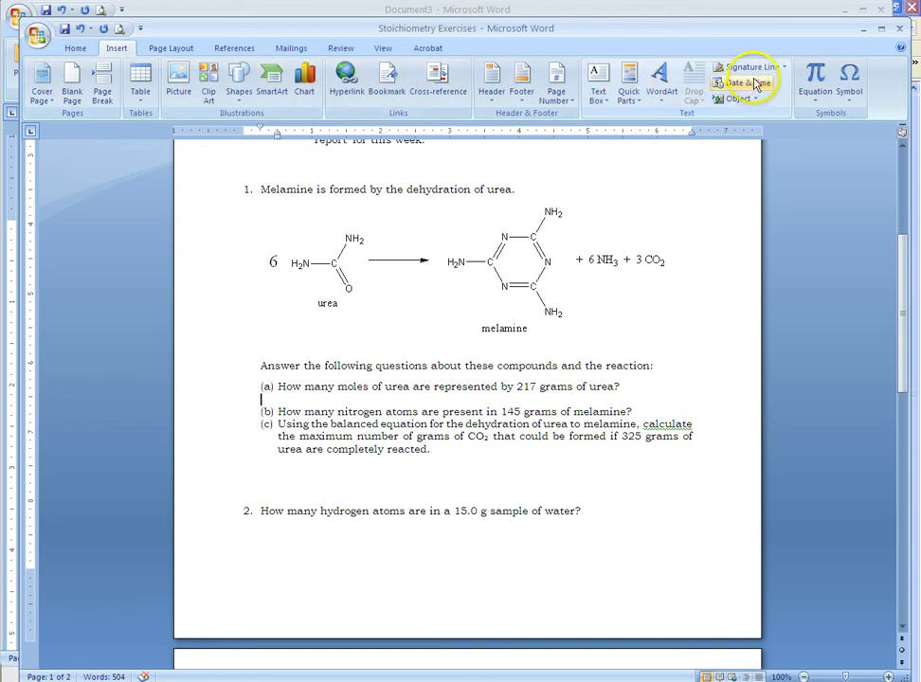
{"action": "left_click", "coordinate": [816, 76]}
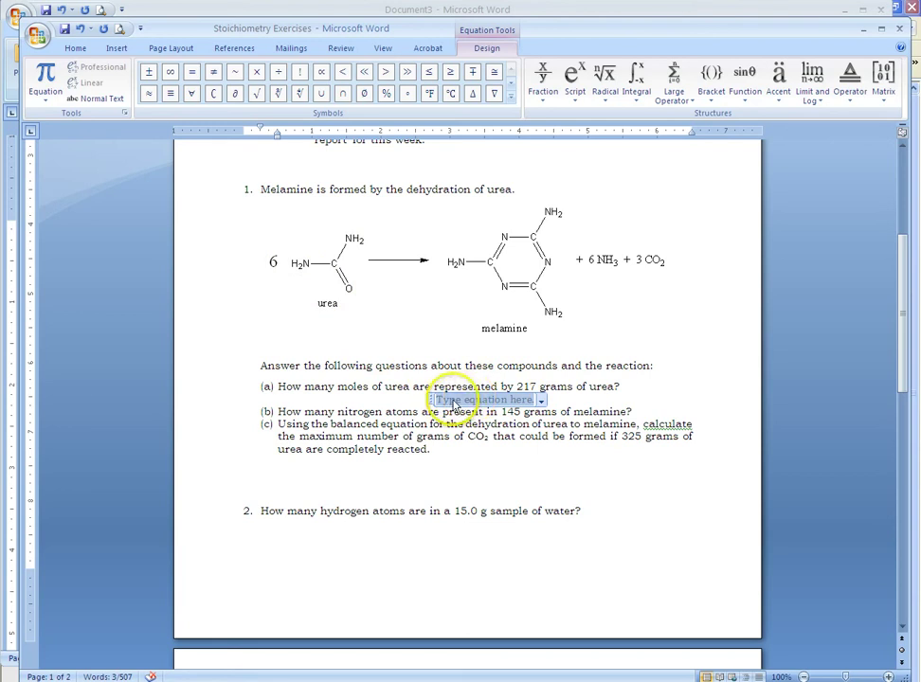
Step: Start the equation with '217 g urea ×' followed by an empty stacked fraction
{"action": "left_click", "coordinate": [452, 403]}
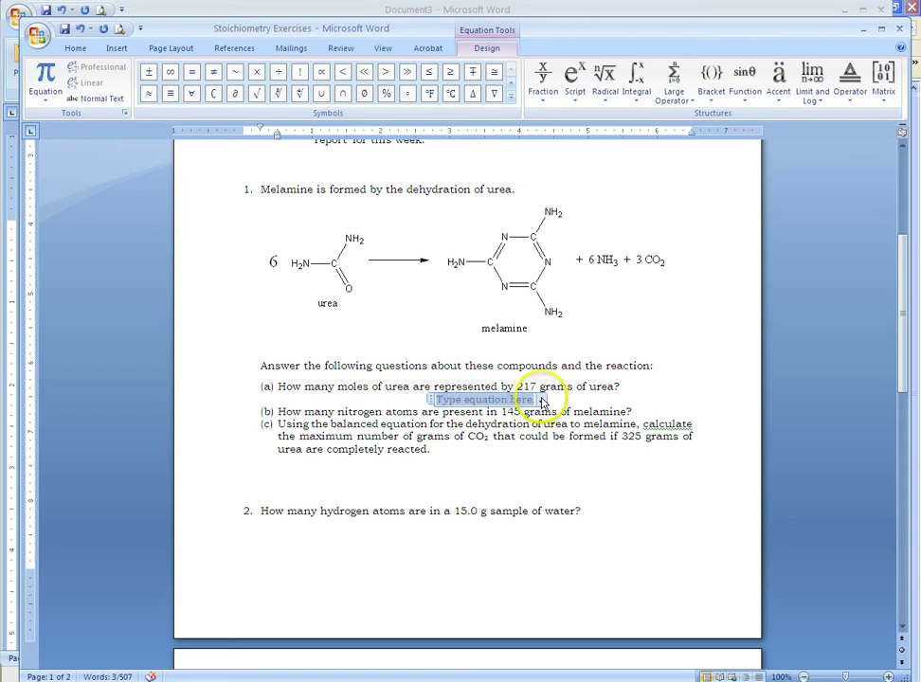
{"action": "right_click", "coordinate": [481, 404]}
{"action": "left_click", "coordinate": [436, 402]}
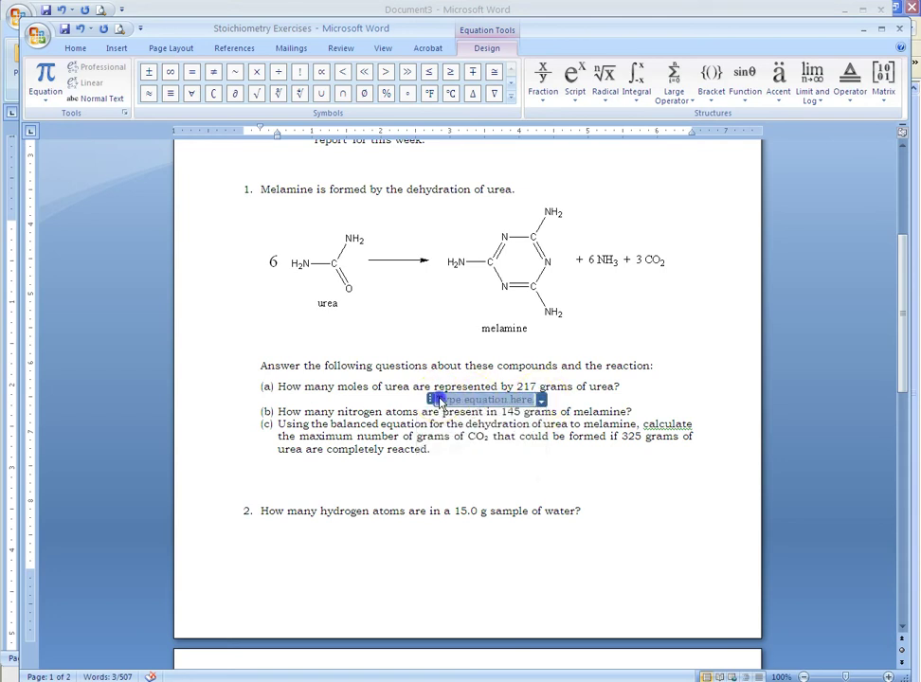
{"action": "type", "text": "2"}
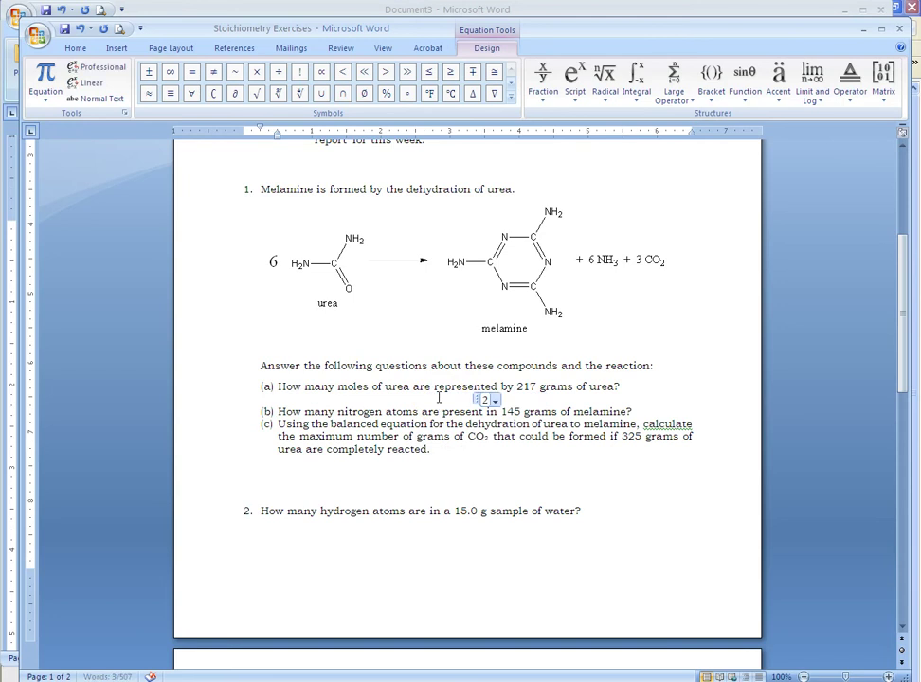
{"action": "type", "text": "17 "}
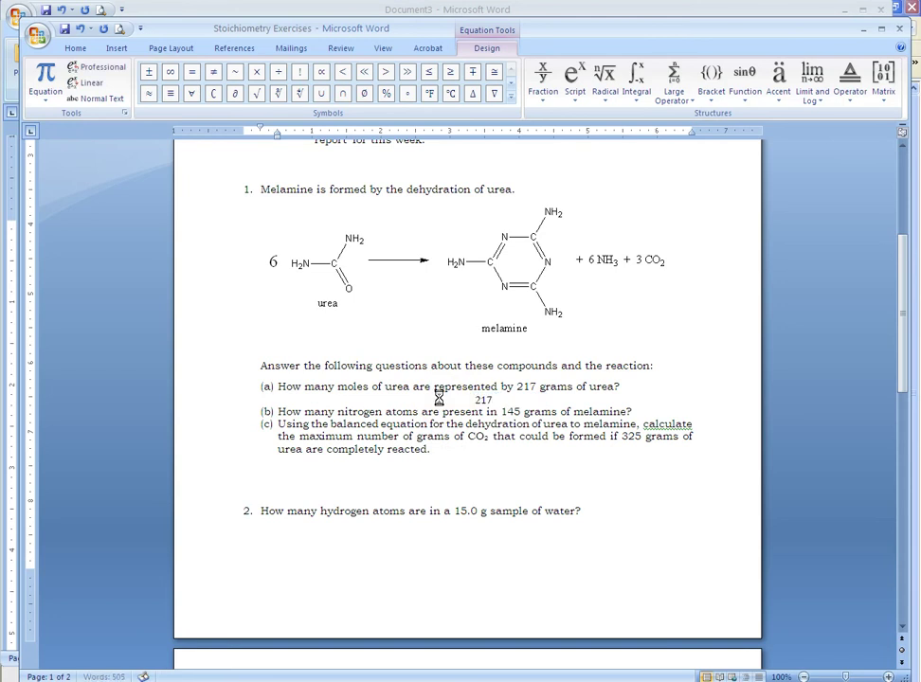
{"action": "type", "text": "g urea"}
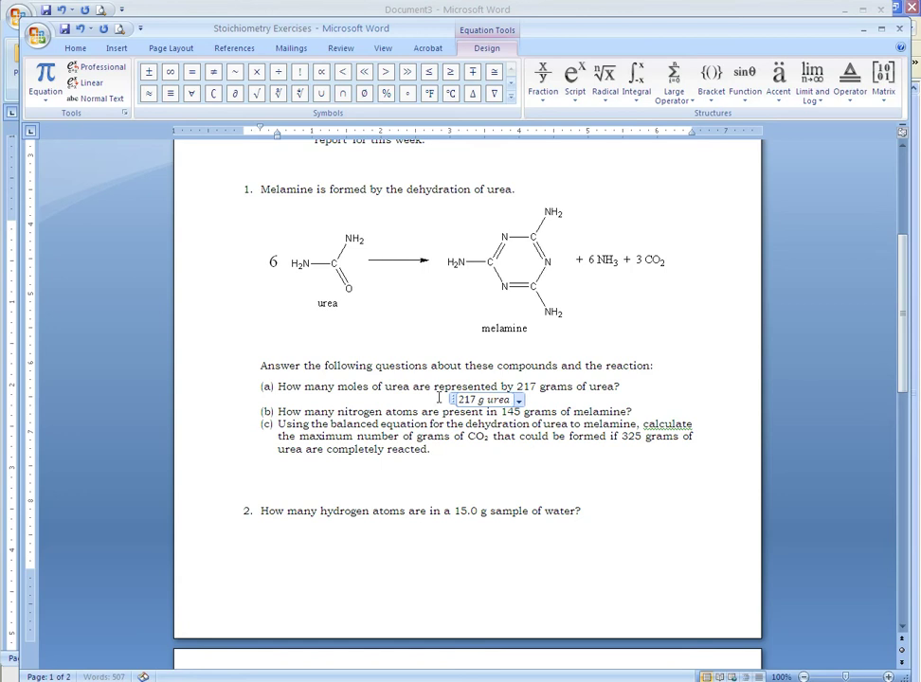
{"action": "left_click", "coordinate": [462, 365]}
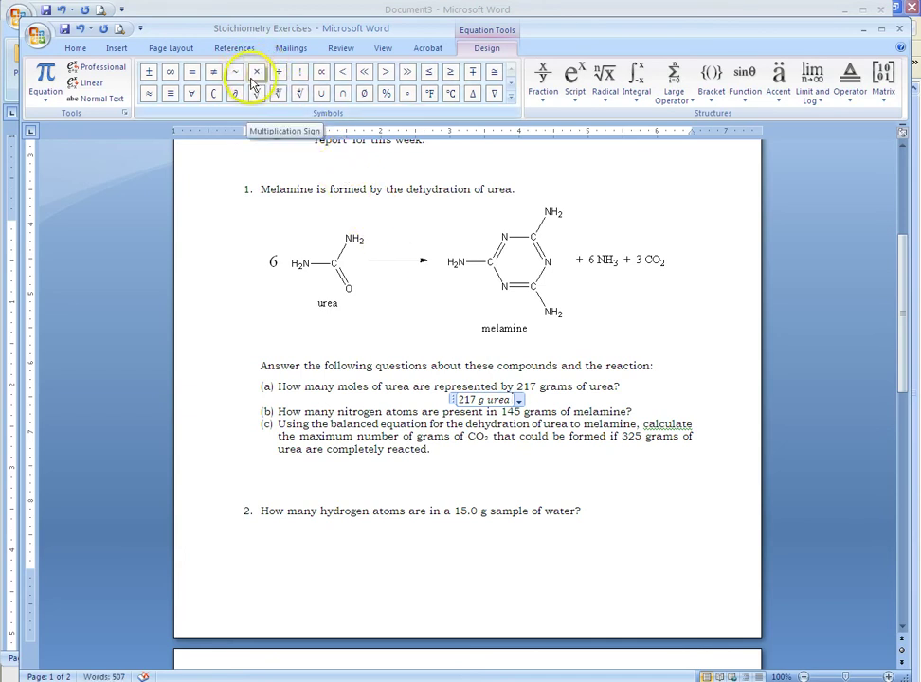
{"action": "left_click", "coordinate": [257, 69]}
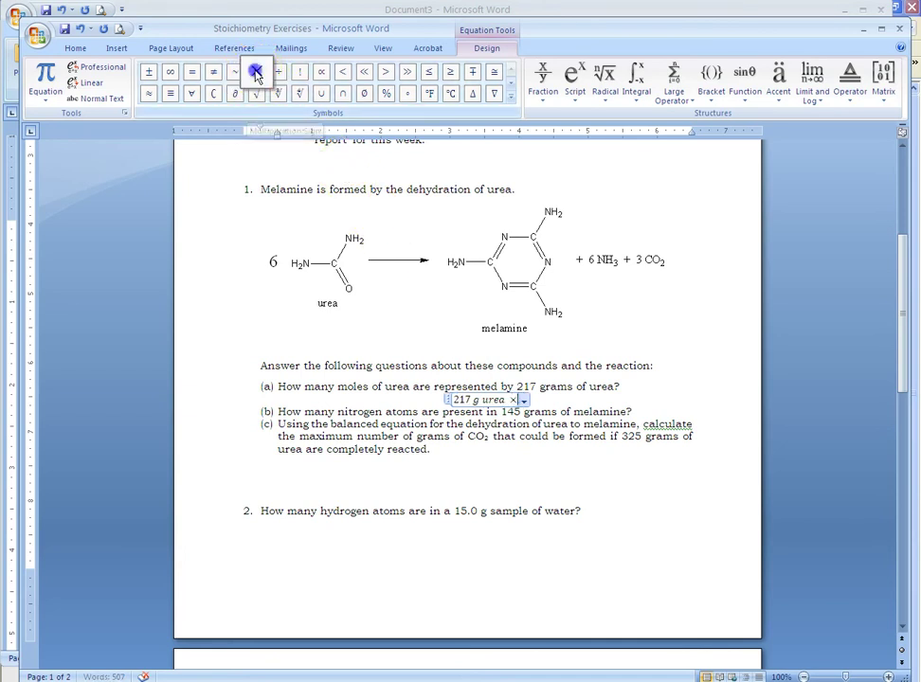
{"action": "left_click", "coordinate": [539, 82]}
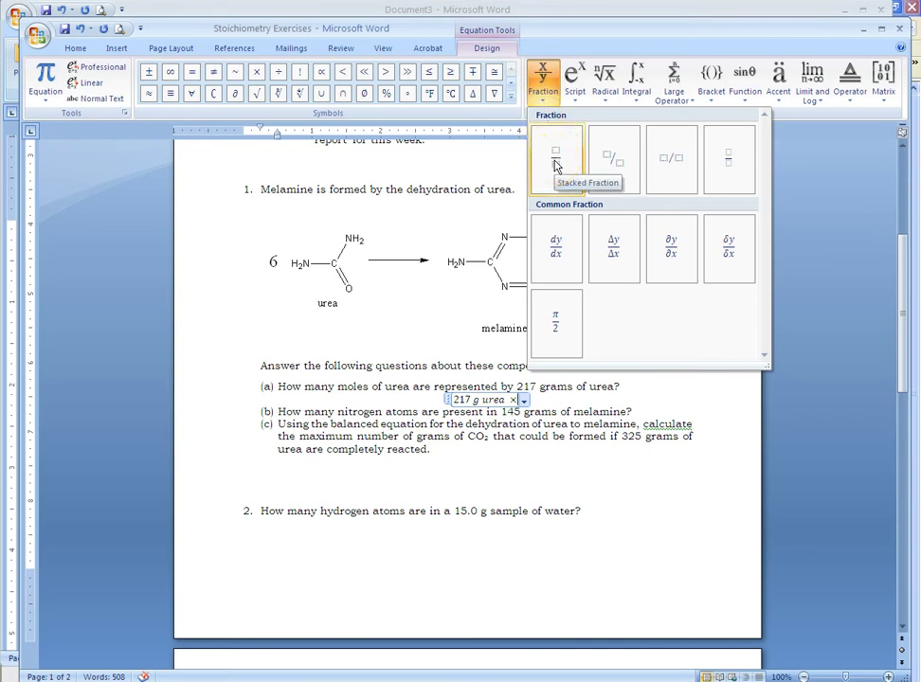
{"action": "left_click", "coordinate": [555, 166]}
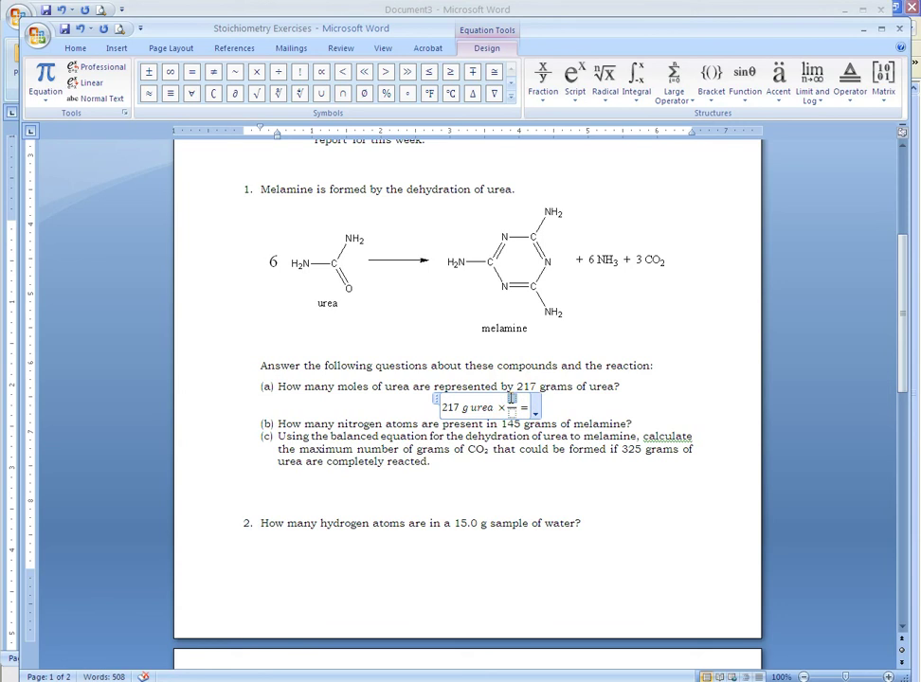
Step: Fill the stacked fraction with 1 mol urea over 60.06 g urea
{"action": "left_click", "coordinate": [511, 398]}
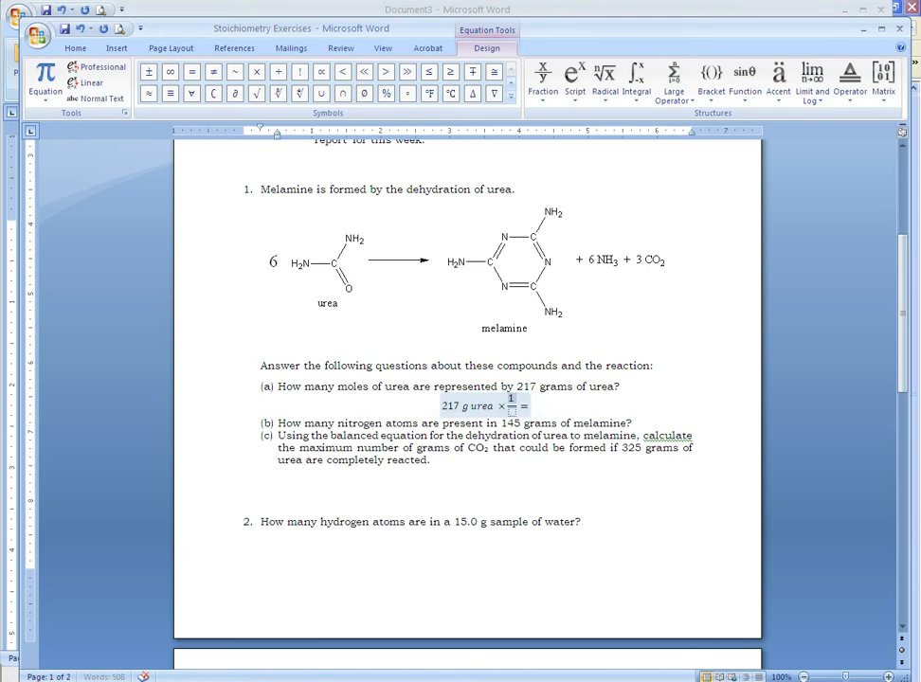
{"action": "type", "text": "1 mol urea"}
{"action": "left_click", "coordinate": [512, 410]}
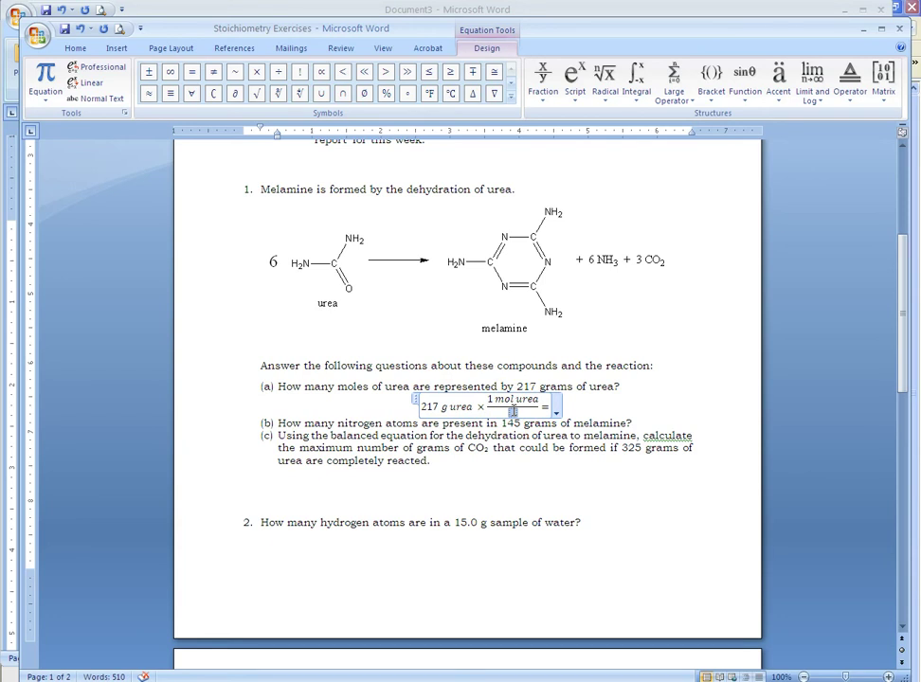
{"action": "type", "text": "60.06"}
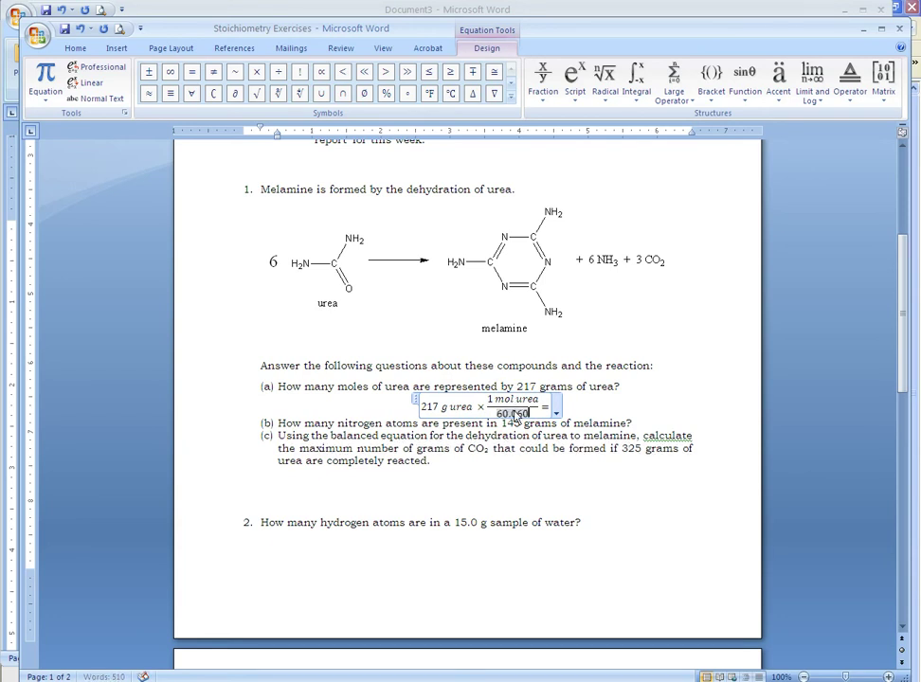
{"action": "type", "text": " g urea"}
{"action": "left_click", "coordinate": [551, 405]}
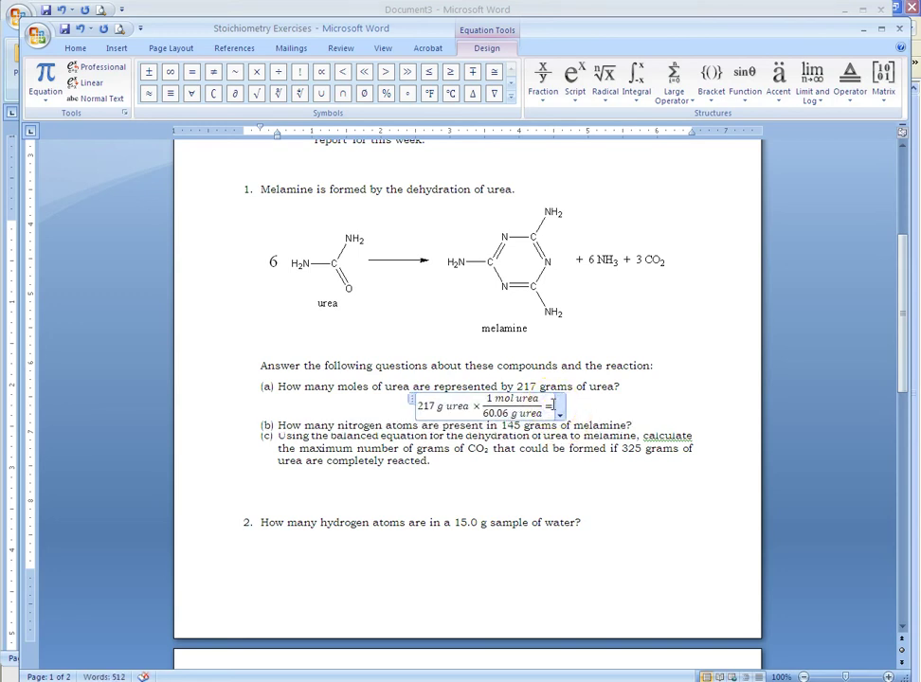
Step: Finish the equation with the result 3.61 moles urea and exit the equation
{"action": "left_click", "coordinate": [574, 404]}
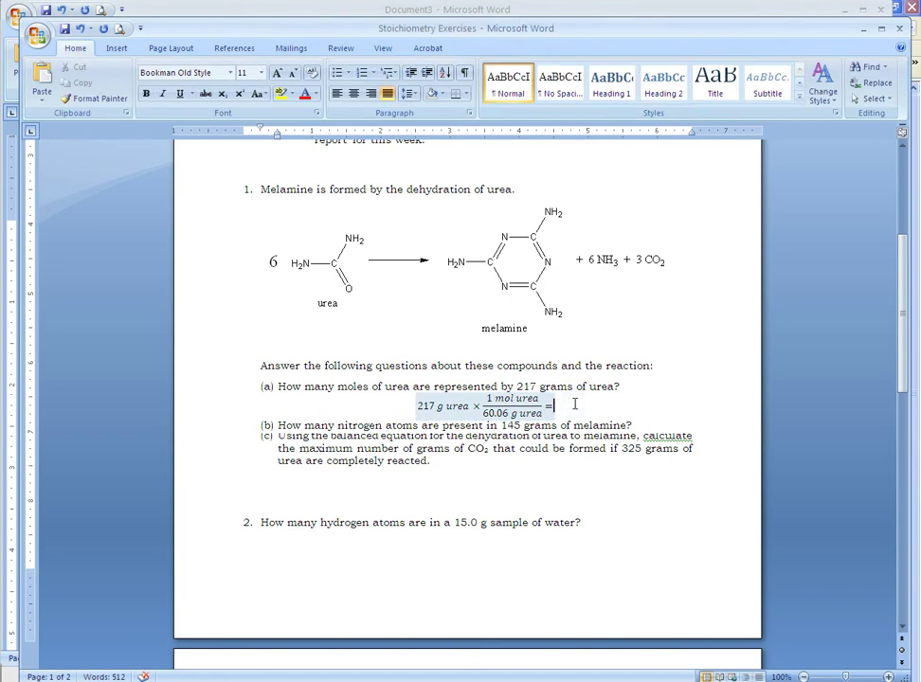
{"action": "left_click", "coordinate": [555, 405]}
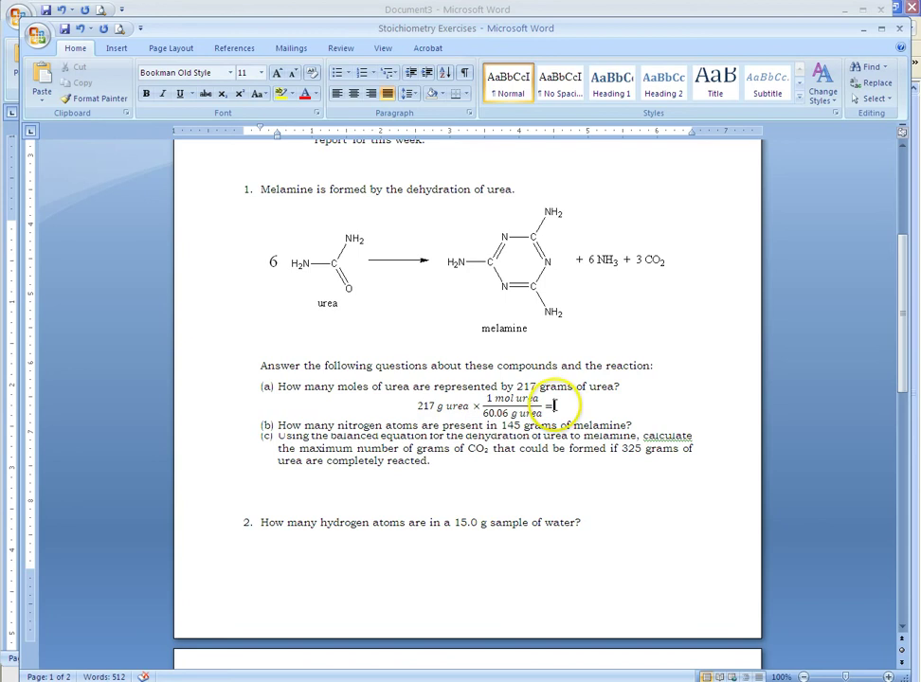
{"action": "left_click", "coordinate": [553, 404]}
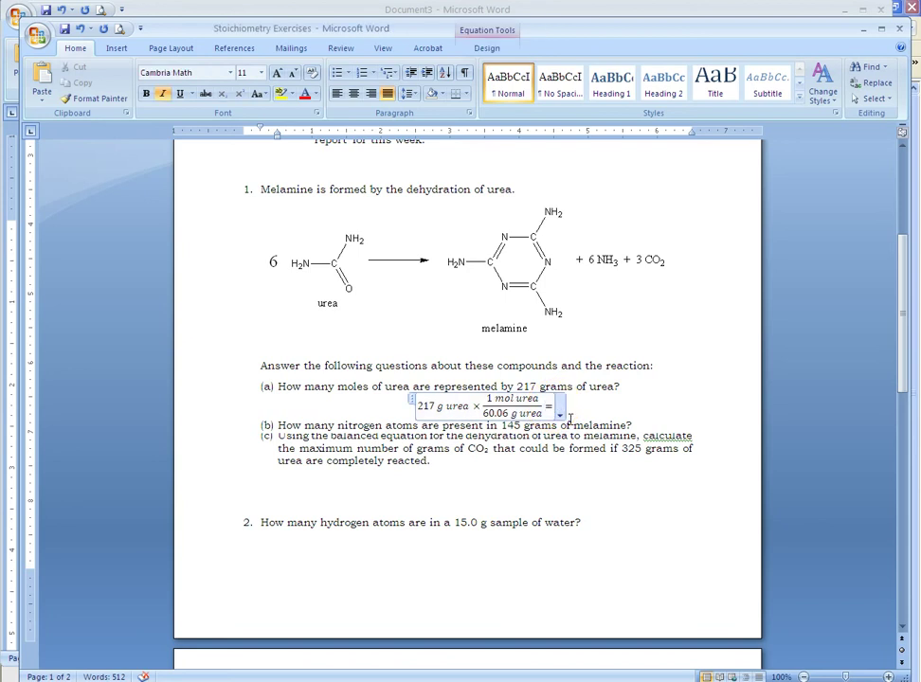
{"action": "left_click", "coordinate": [486, 38]}
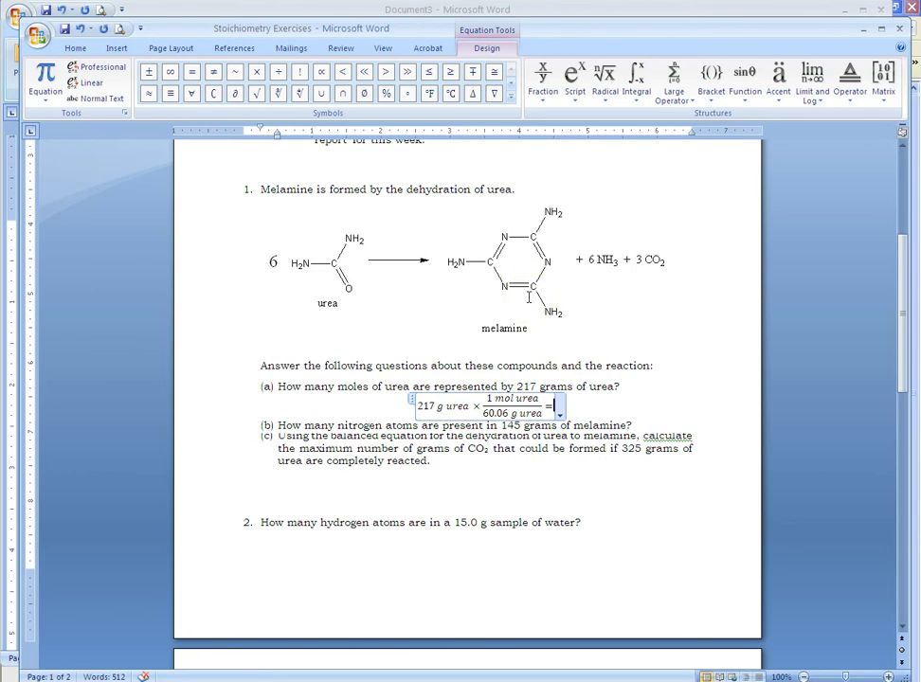
{"action": "type", "text": " 3.61"}
{"action": "left_click", "coordinate": [529, 298]}
{"action": "type", "text": "moles urea"}
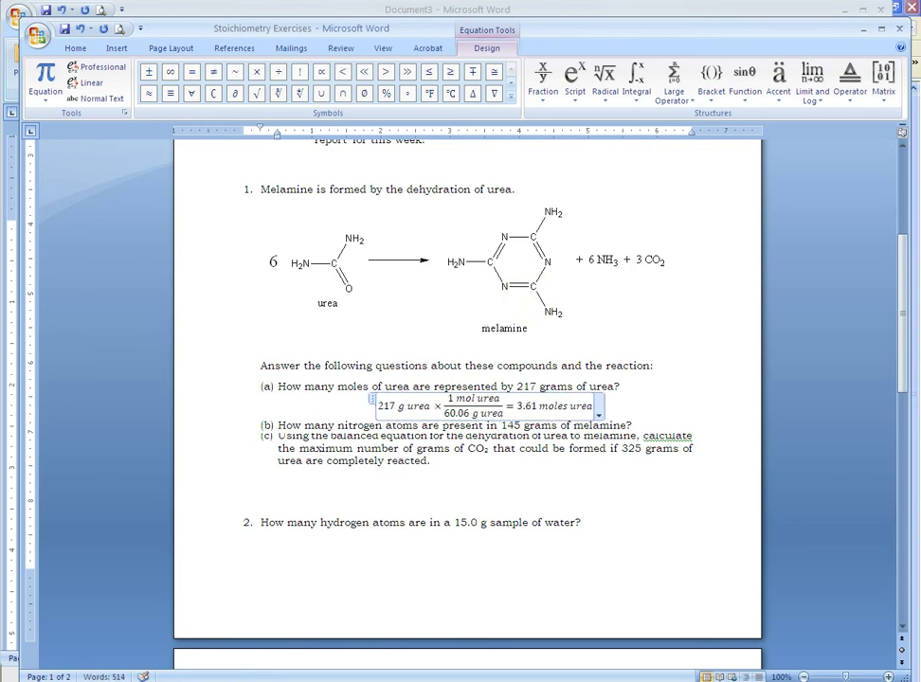
{"action": "left_click", "coordinate": [633, 388]}
{"action": "left_click", "coordinate": [550, 444]}
{"action": "left_click", "coordinate": [419, 423]}
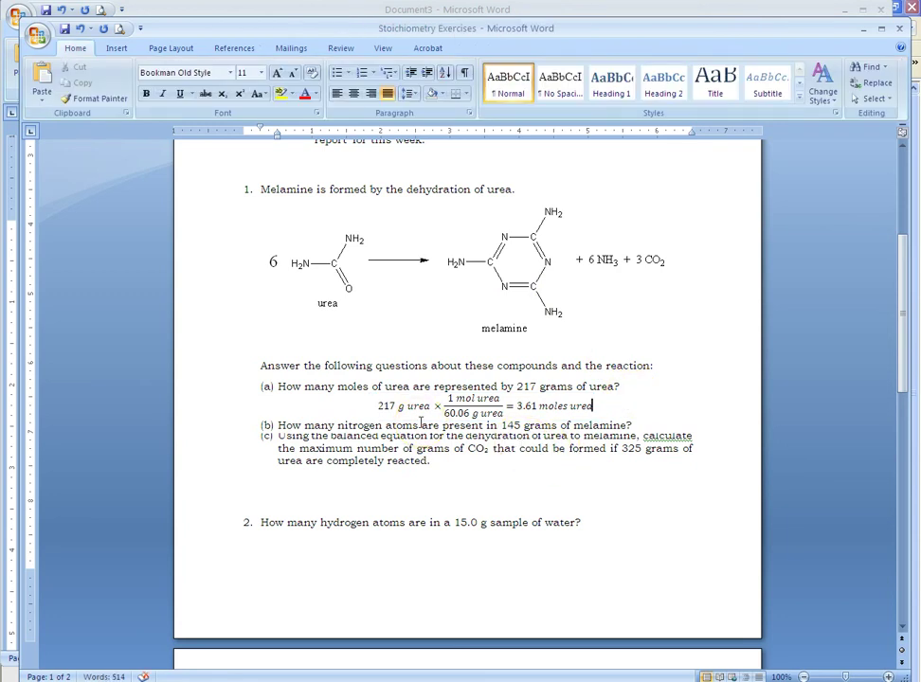
Step: Add a blank line after 'water?' at the end of question 2
{"action": "scroll", "coordinate": [421, 423], "scroll_direction": "down", "scroll_amount": 1}
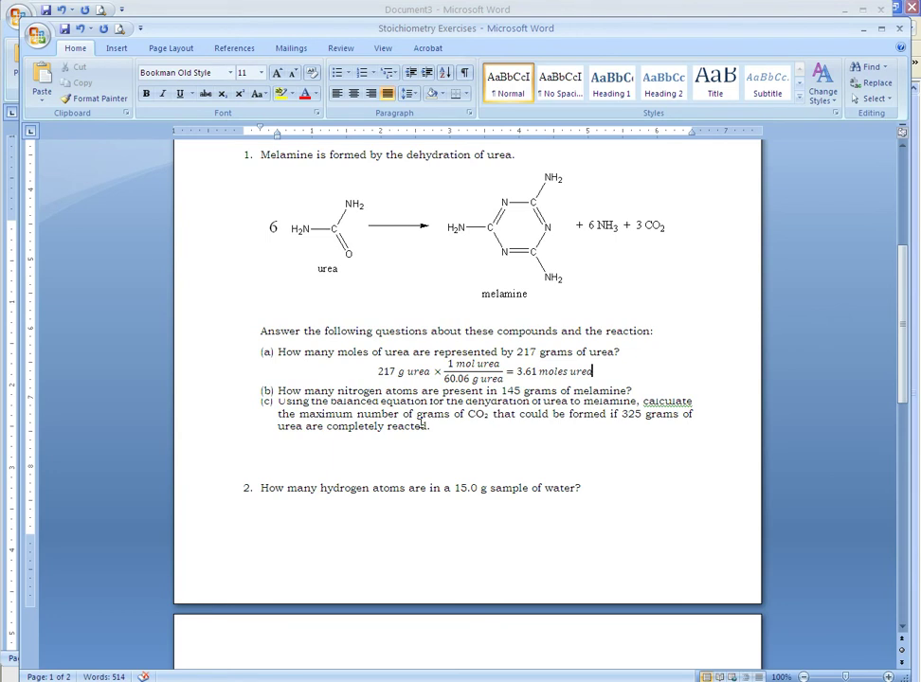
{"action": "scroll", "coordinate": [421, 426], "scroll_direction": "down", "scroll_amount": 1}
{"action": "scroll", "coordinate": [426, 424], "scroll_direction": "down", "scroll_amount": 2}
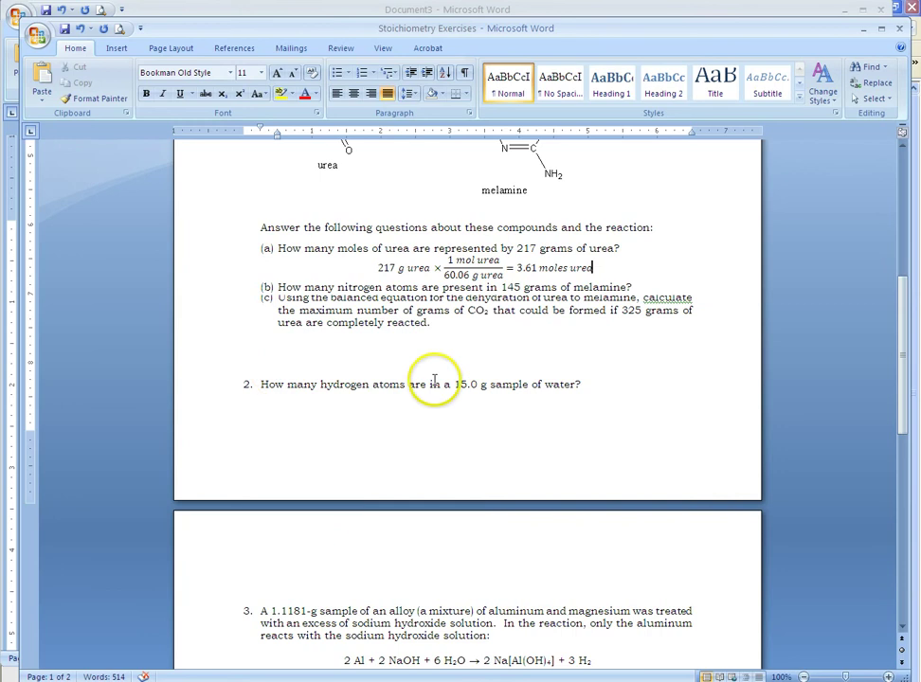
{"action": "left_click", "coordinate": [583, 384]}
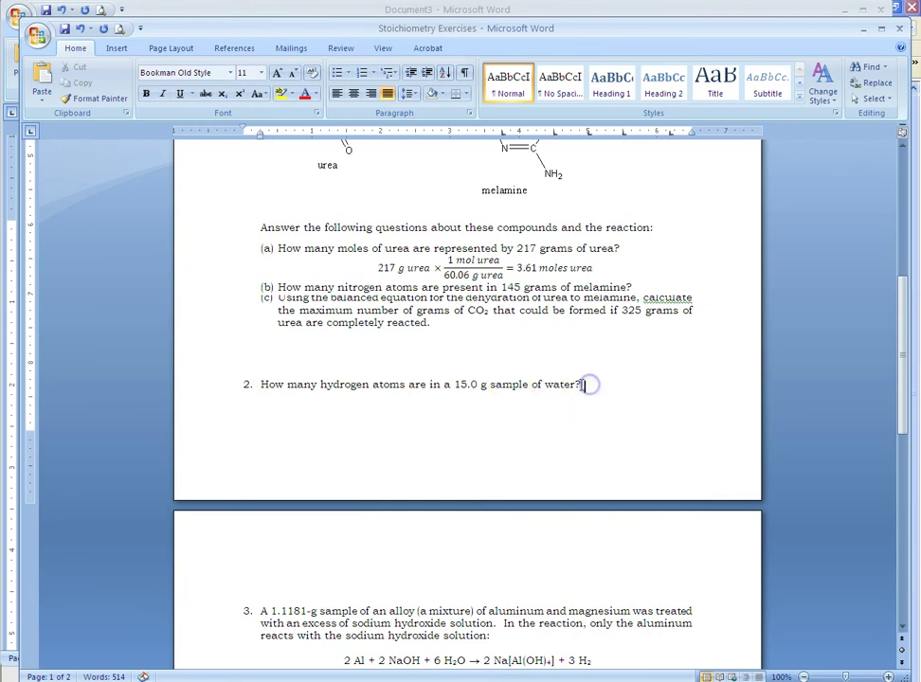
{"action": "left_click", "coordinate": [589, 384]}
{"action": "left_click", "coordinate": [589, 385]}
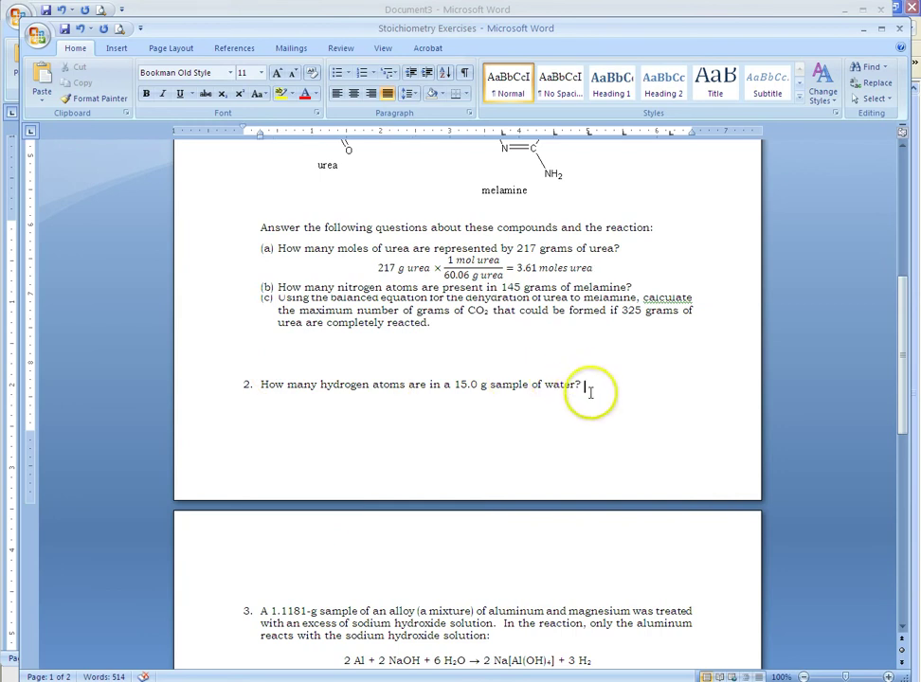
{"action": "key", "text": "Return"}
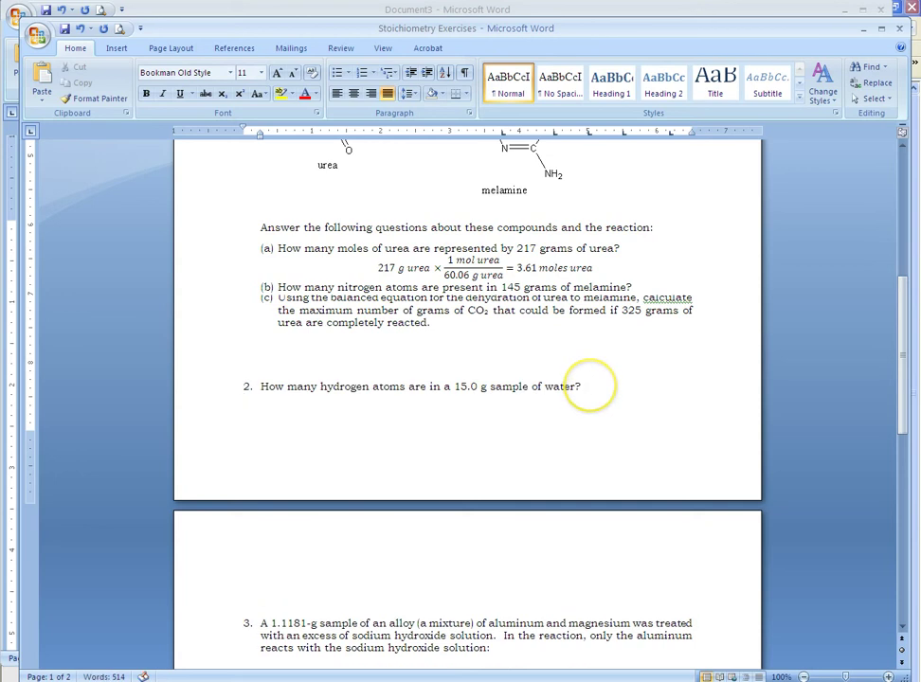
Step: Insert an equation below question 2 reading 15.0 g H₂O with a subscript 2
{"action": "left_click", "coordinate": [113, 47]}
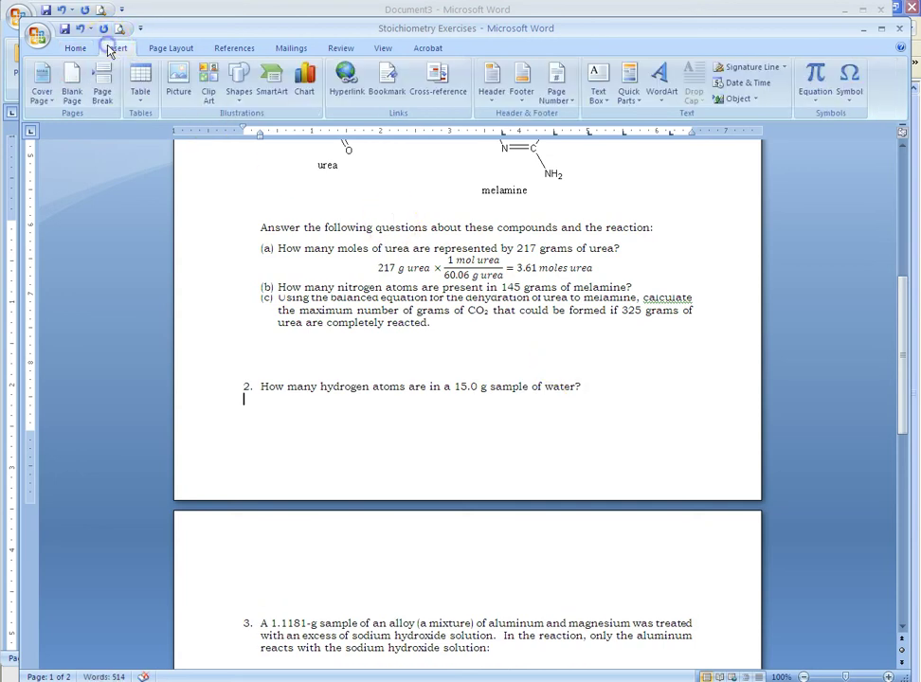
{"action": "left_click", "coordinate": [815, 81]}
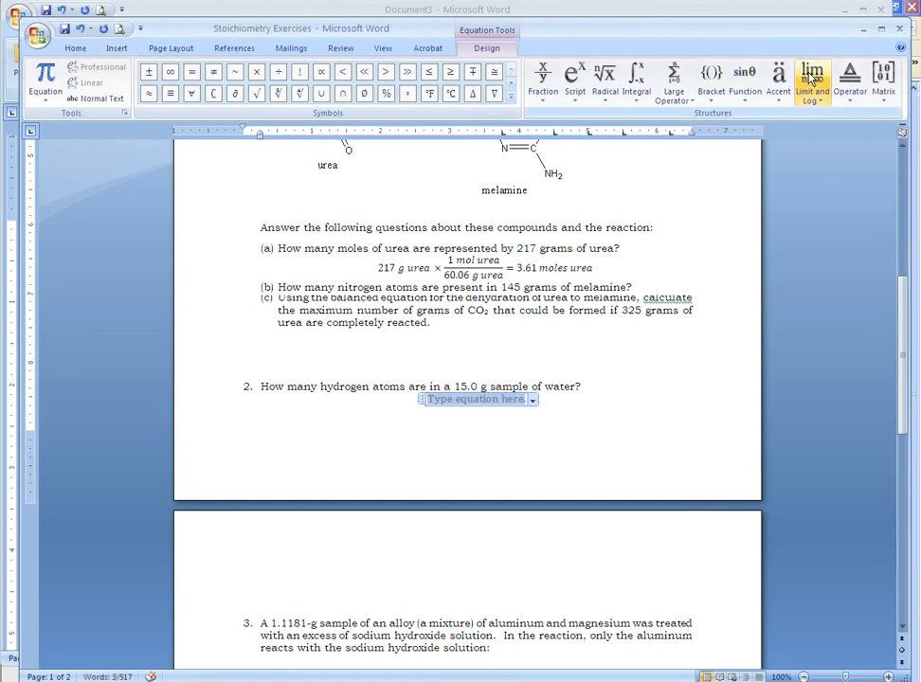
{"action": "type", "text": "15"}
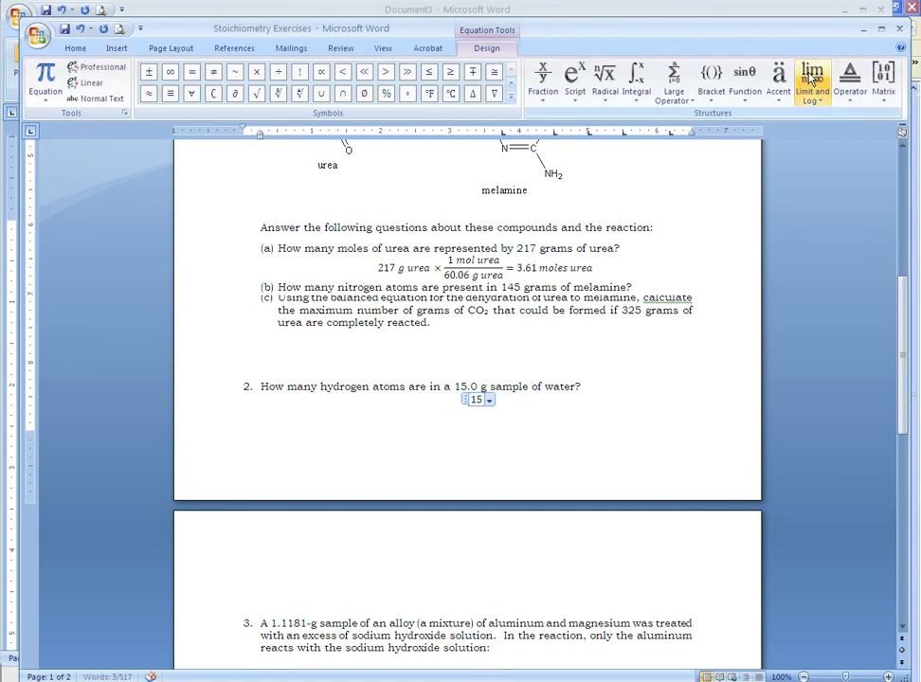
{"action": "type", "text": ".0"}
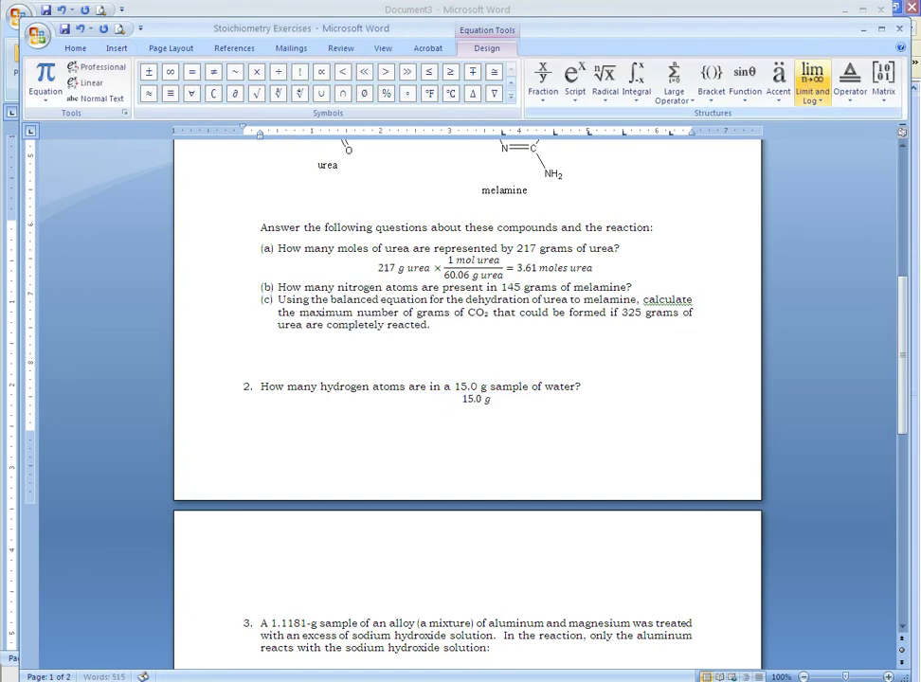
{"action": "type", "text": " g"}
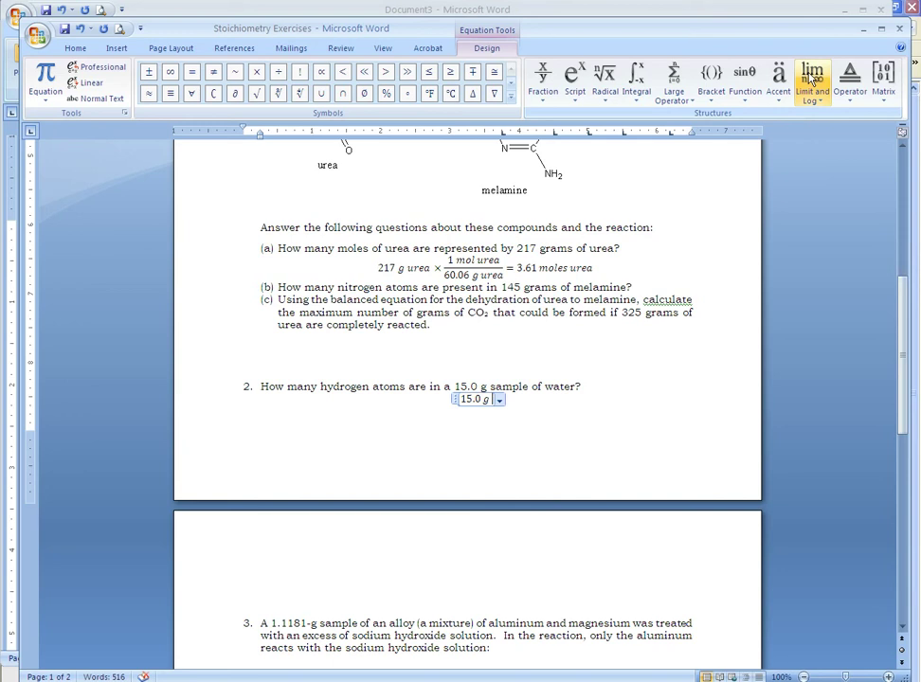
{"action": "left_click", "coordinate": [812, 78]}
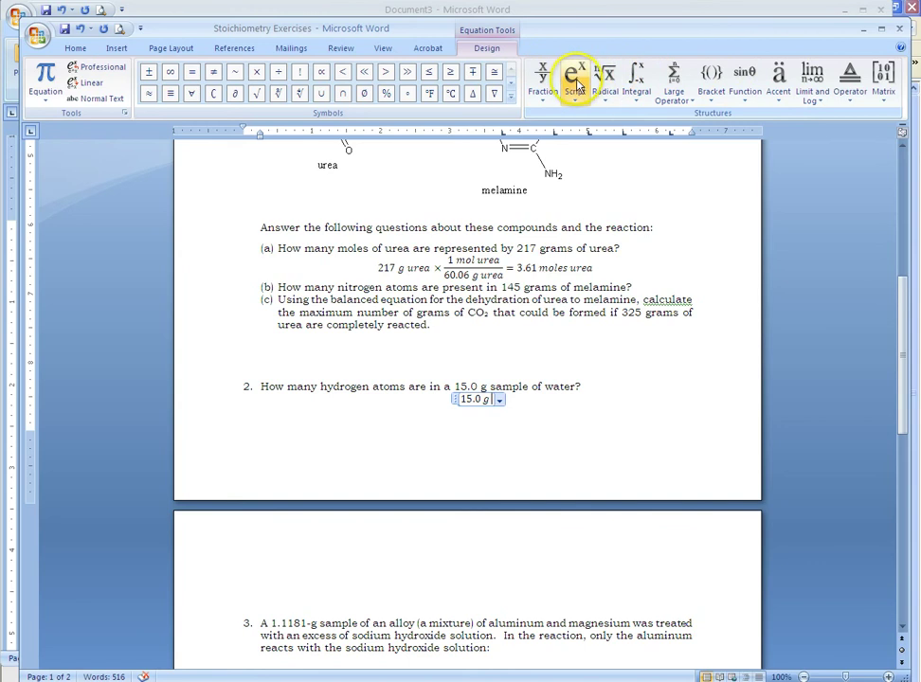
{"action": "left_click", "coordinate": [575, 83]}
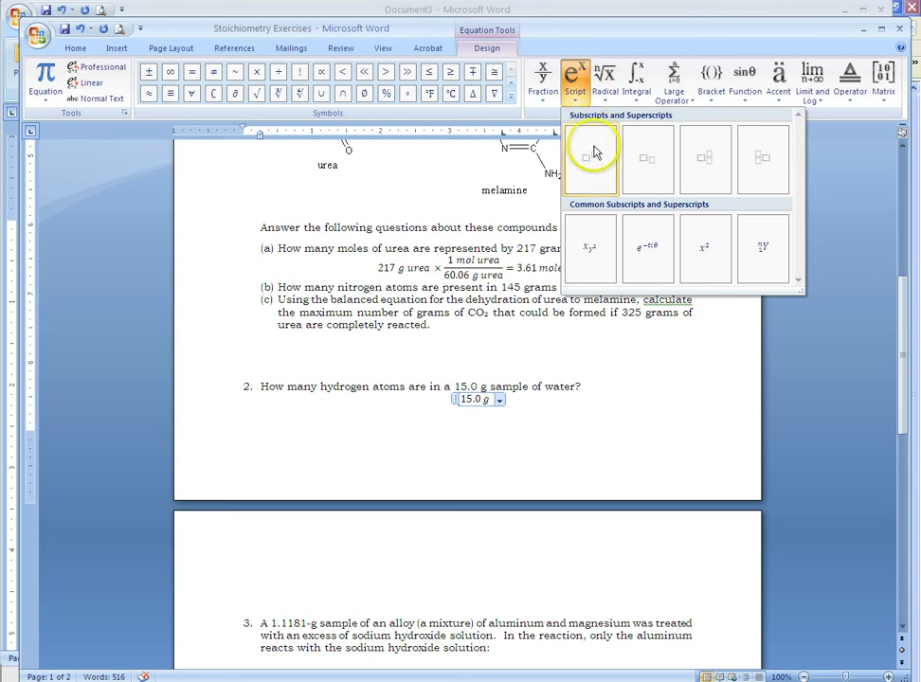
{"action": "left_click", "coordinate": [651, 161]}
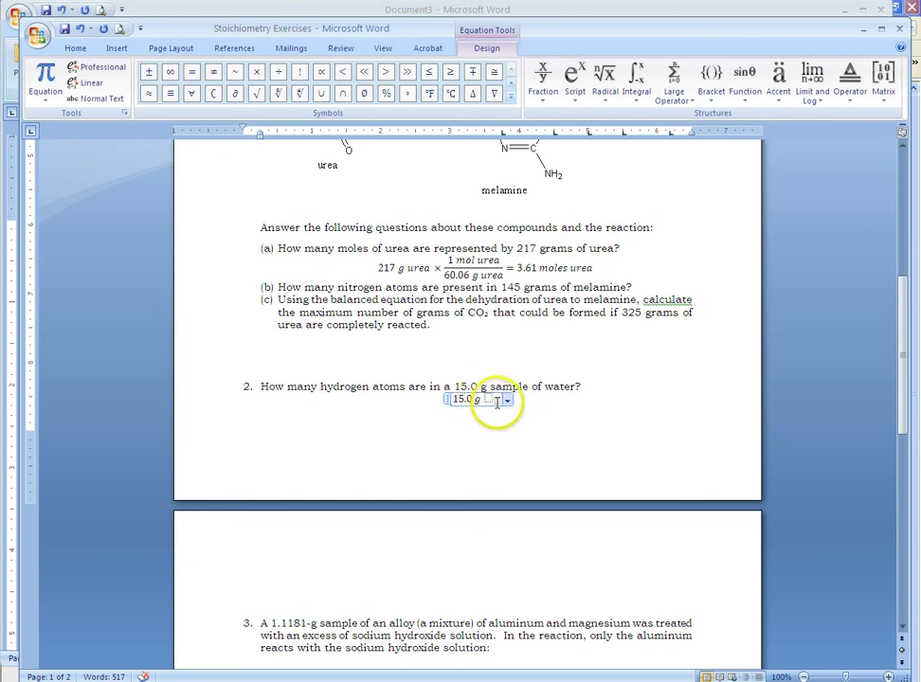
{"action": "left_click", "coordinate": [488, 399]}
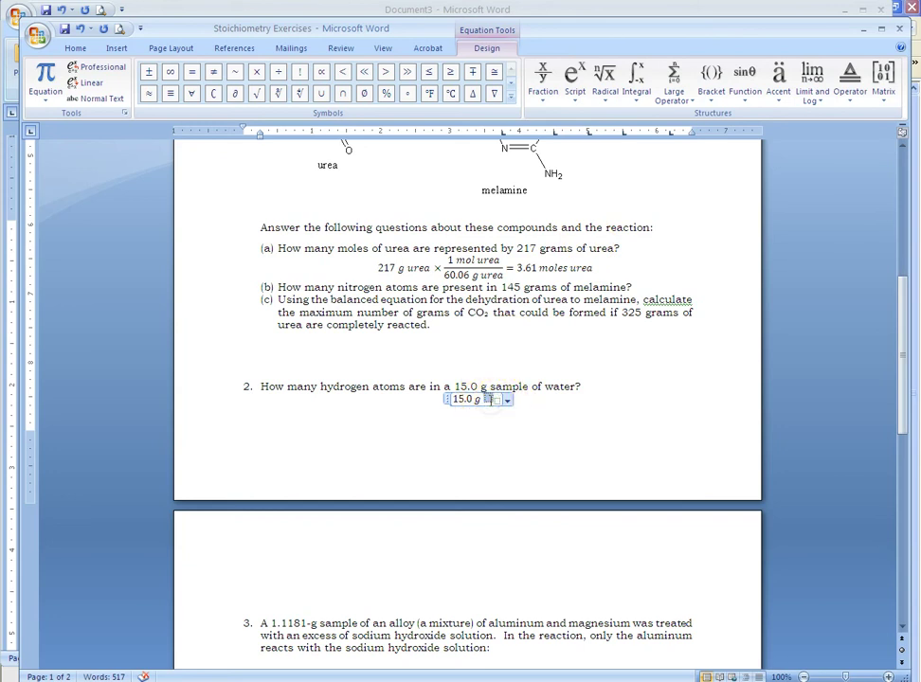
{"action": "type", "text": " H"}
{"action": "type", "text": "_"}
{"action": "type", "text": "2"}
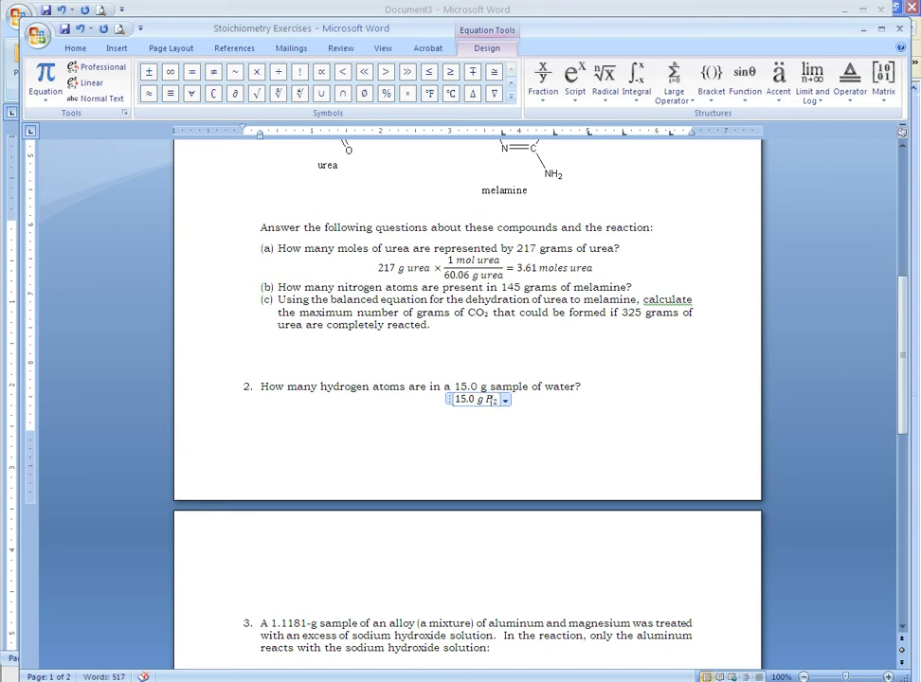
{"action": "type", "text": "O"}
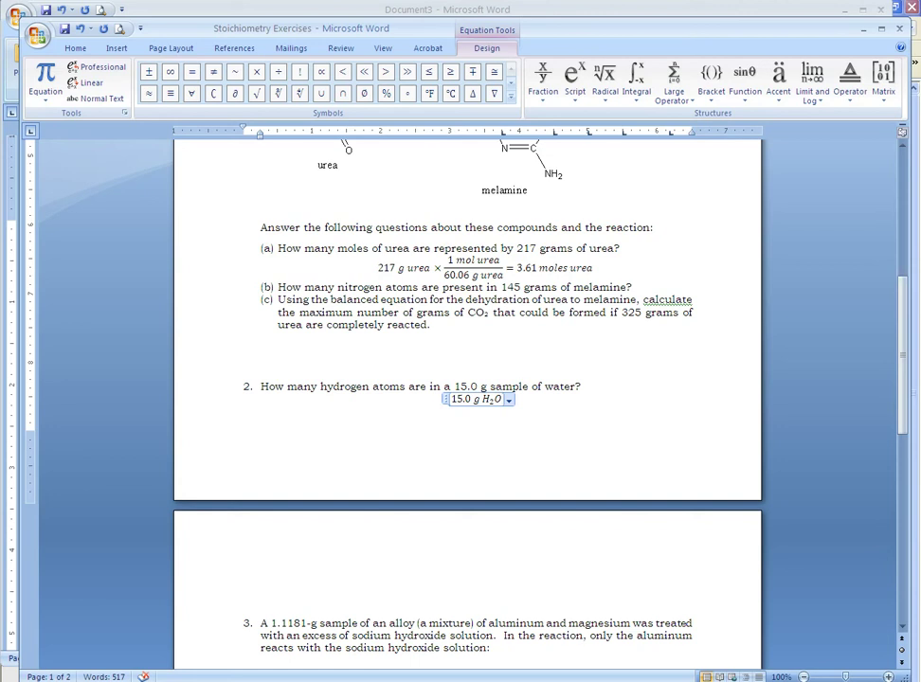
Step: Append three empty stacked fractions joined by × signs, ending with an equals sign
{"action": "left_click", "coordinate": [257, 73]}
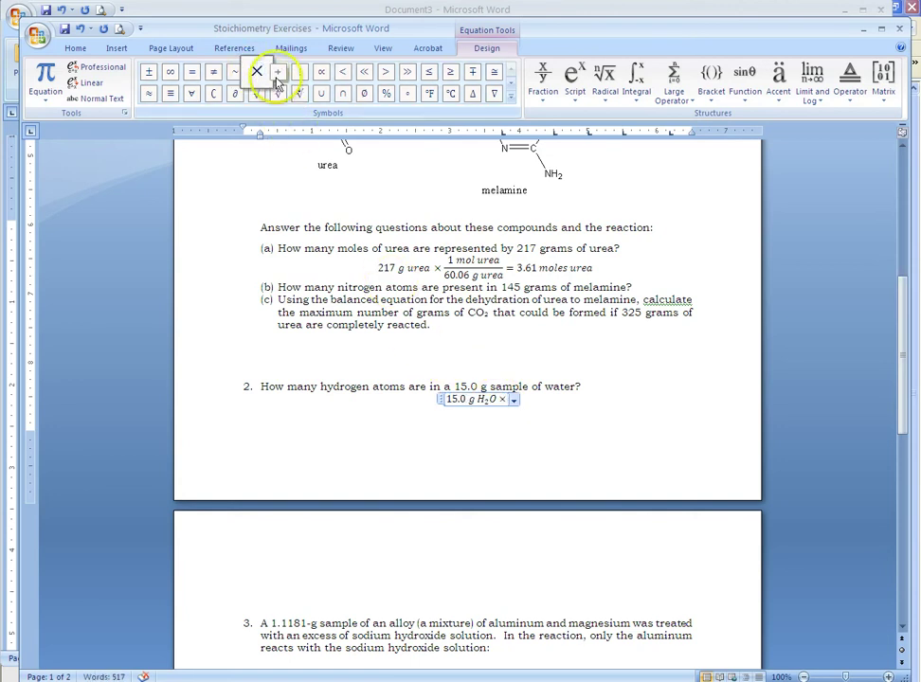
{"action": "left_click", "coordinate": [546, 81]}
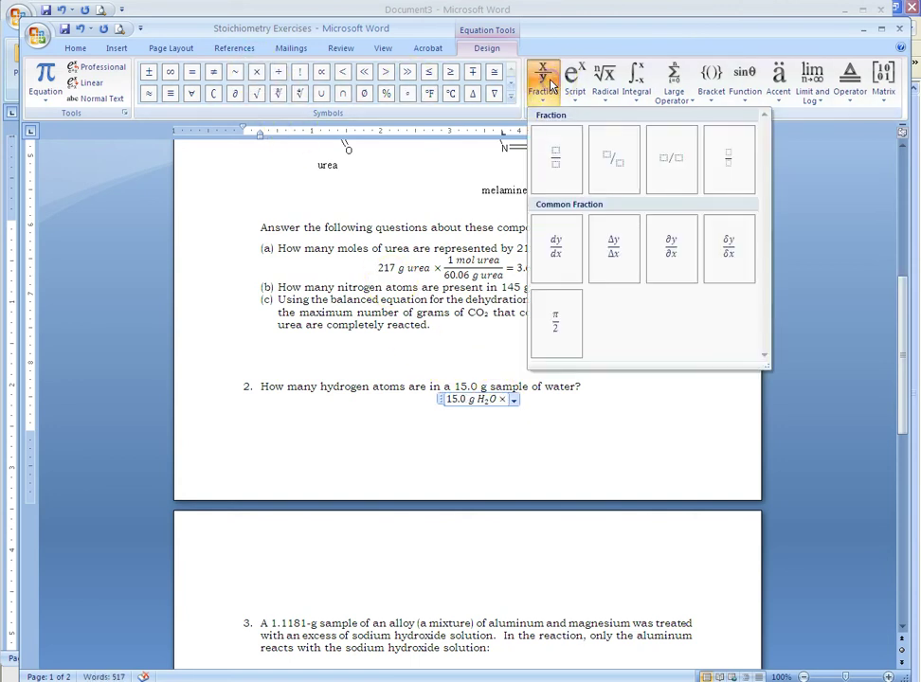
{"action": "left_click", "coordinate": [551, 155]}
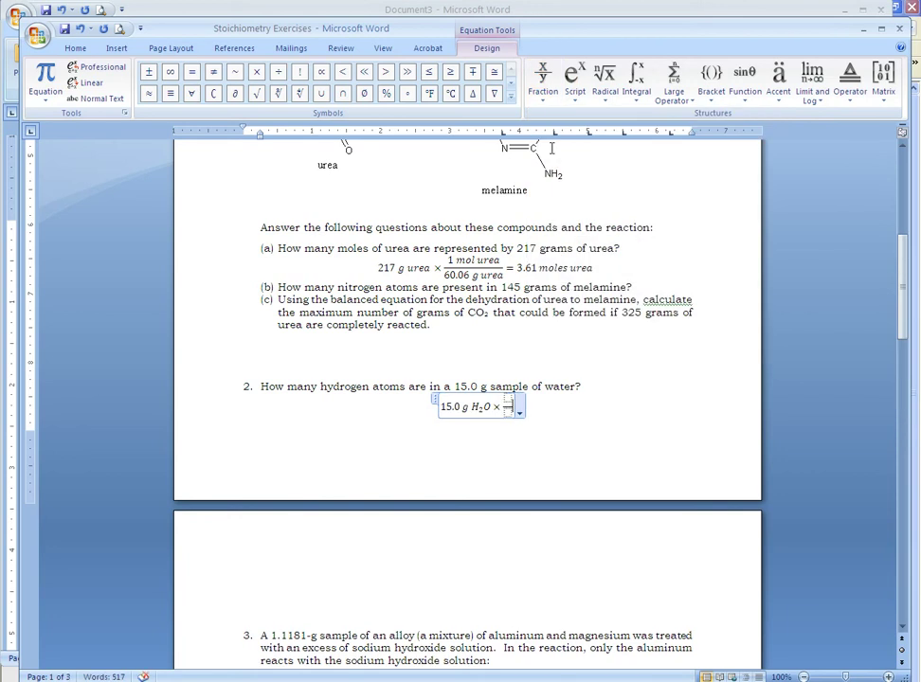
{"action": "left_click", "coordinate": [258, 74]}
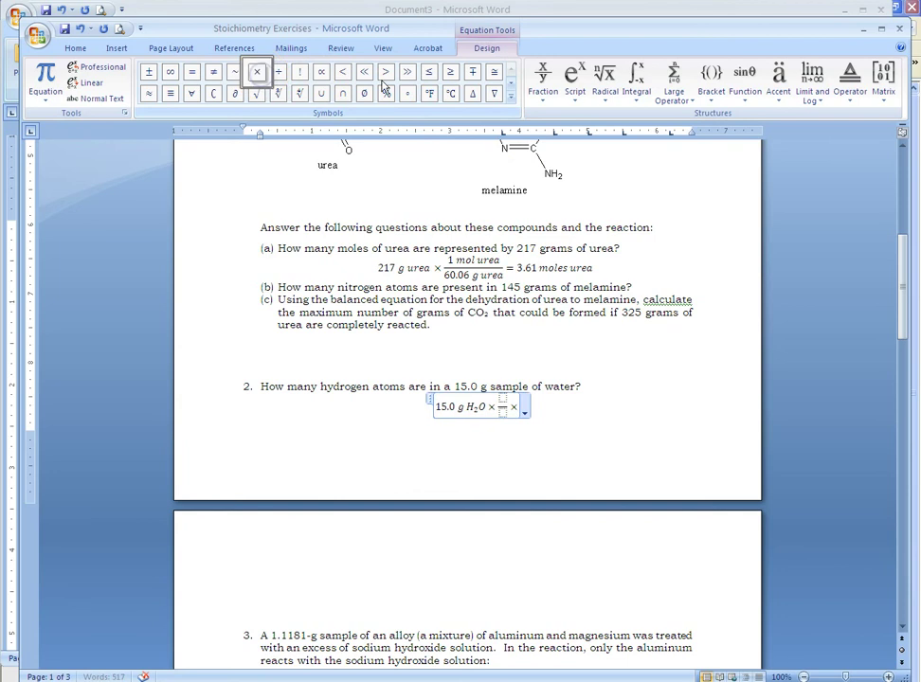
{"action": "left_click", "coordinate": [541, 74]}
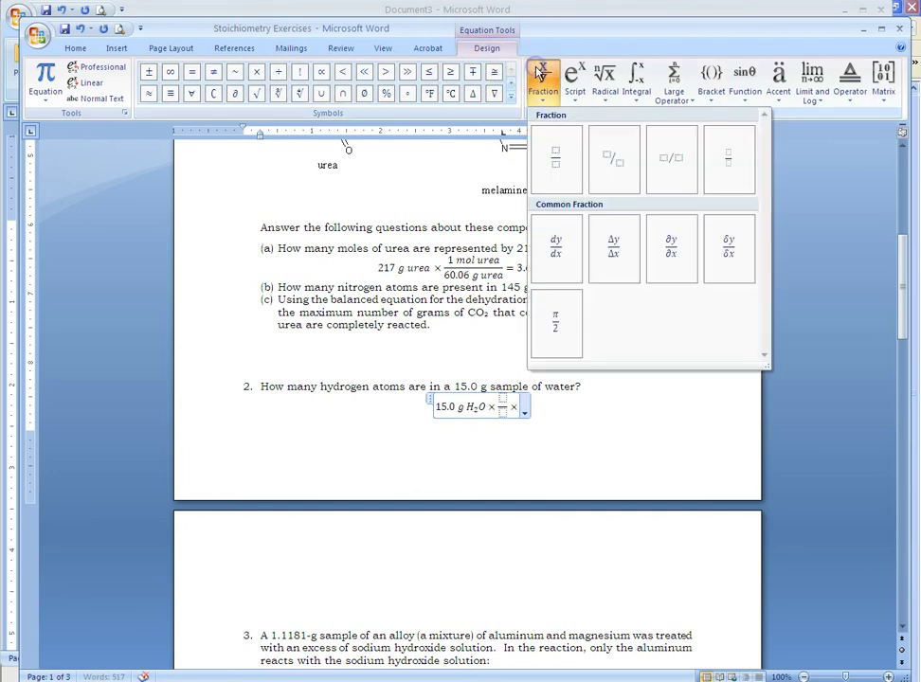
{"action": "left_click", "coordinate": [559, 158]}
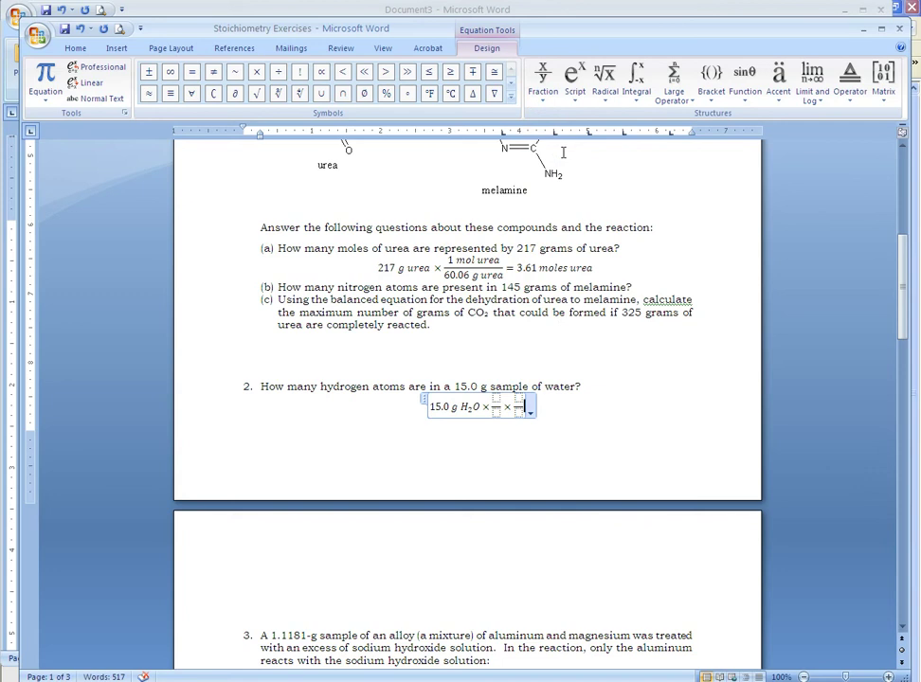
{"action": "left_click", "coordinate": [257, 76]}
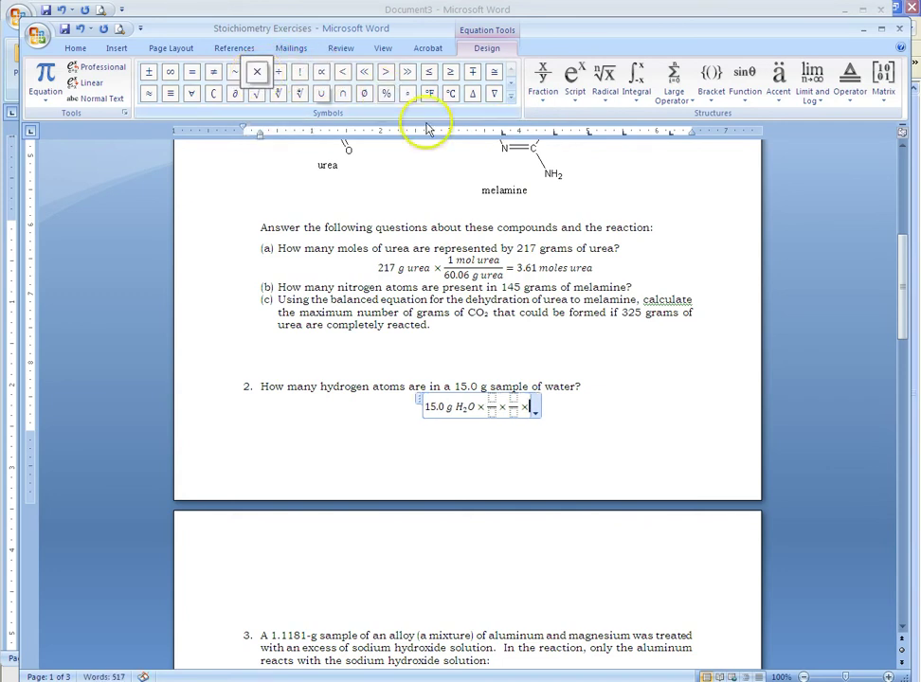
{"action": "left_click", "coordinate": [542, 83]}
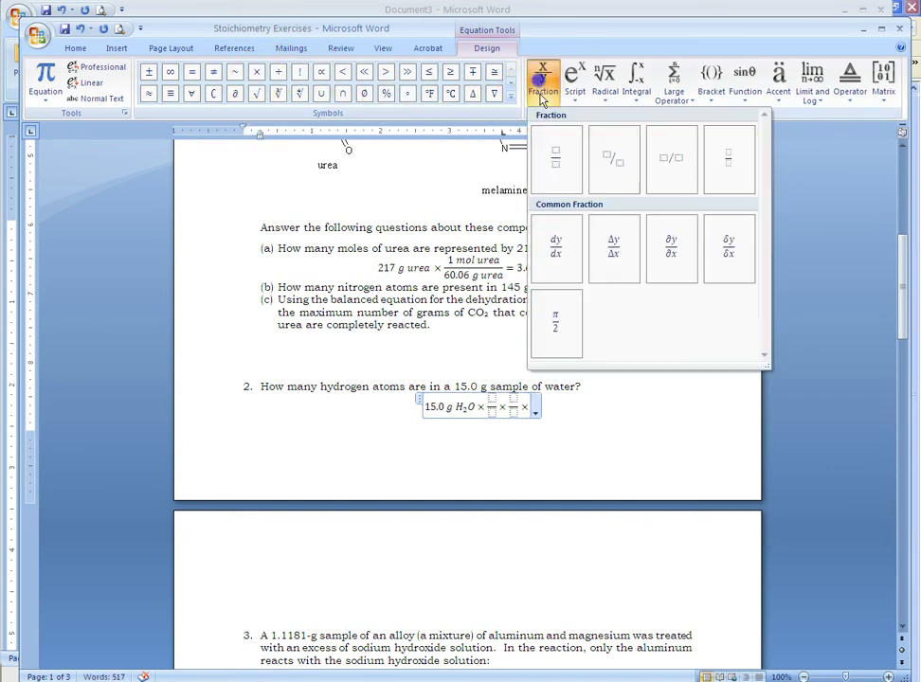
{"action": "left_click", "coordinate": [549, 145]}
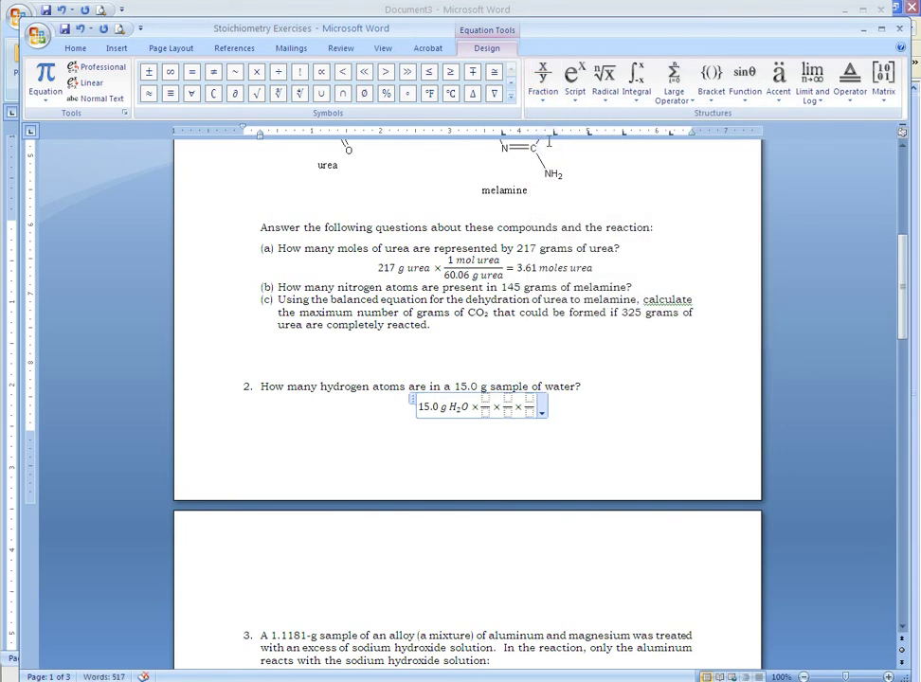
{"action": "type", "text": " ="}
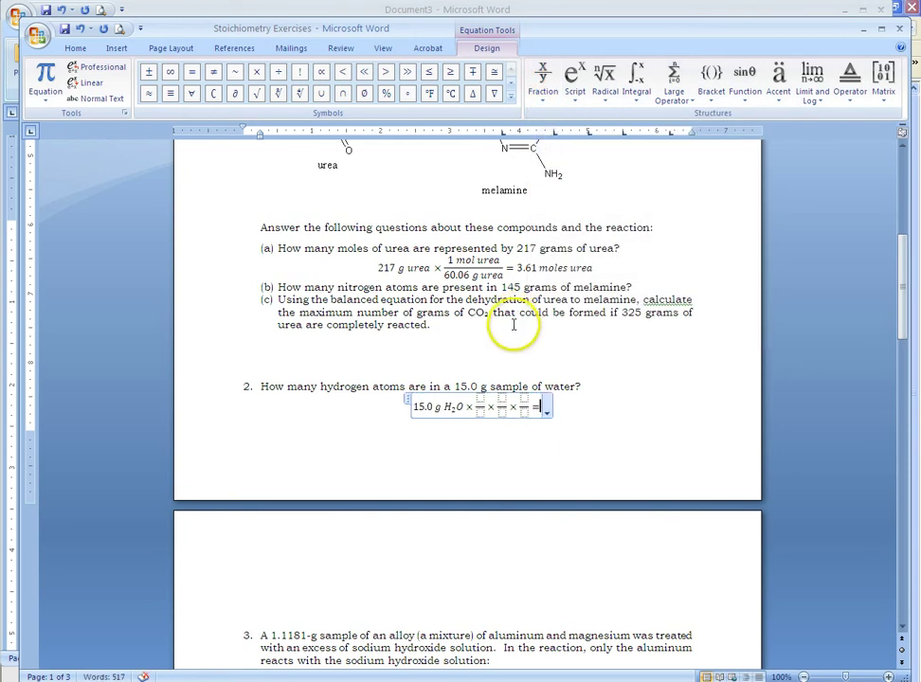
Step: Set the first fraction's denominator to 18.02 g H₂O, pasting H₂O
{"action": "left_click", "coordinate": [479, 398]}
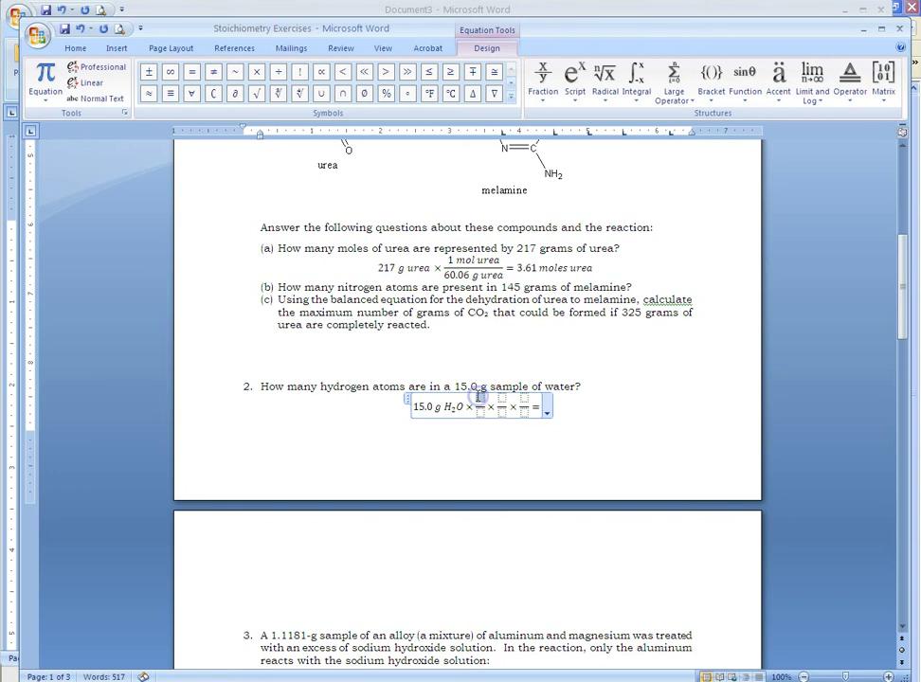
{"action": "left_click", "coordinate": [442, 410]}
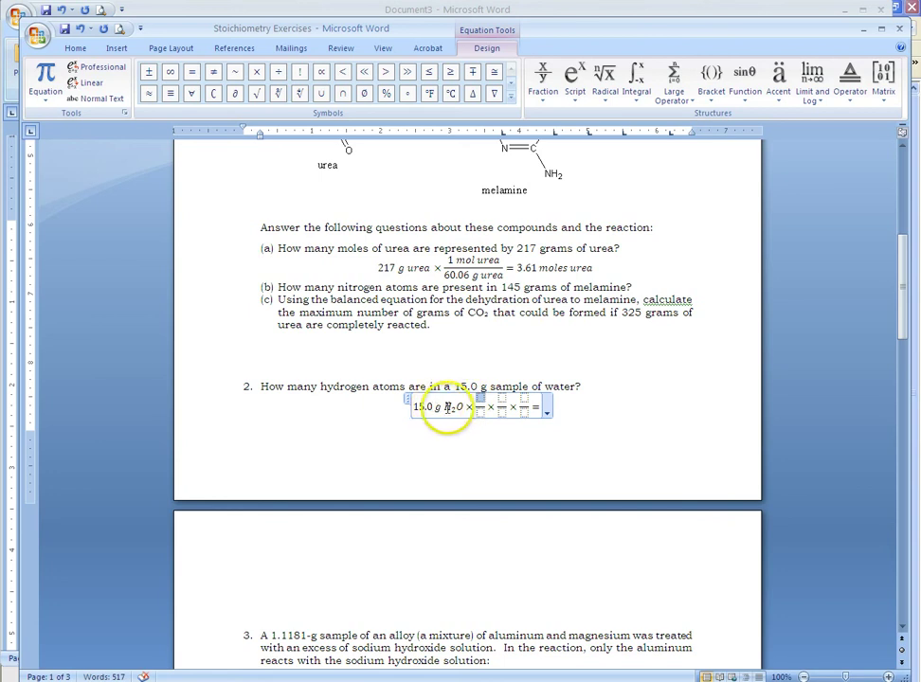
{"action": "left_click", "coordinate": [479, 410]}
{"action": "type", "text": "18.02 g"}
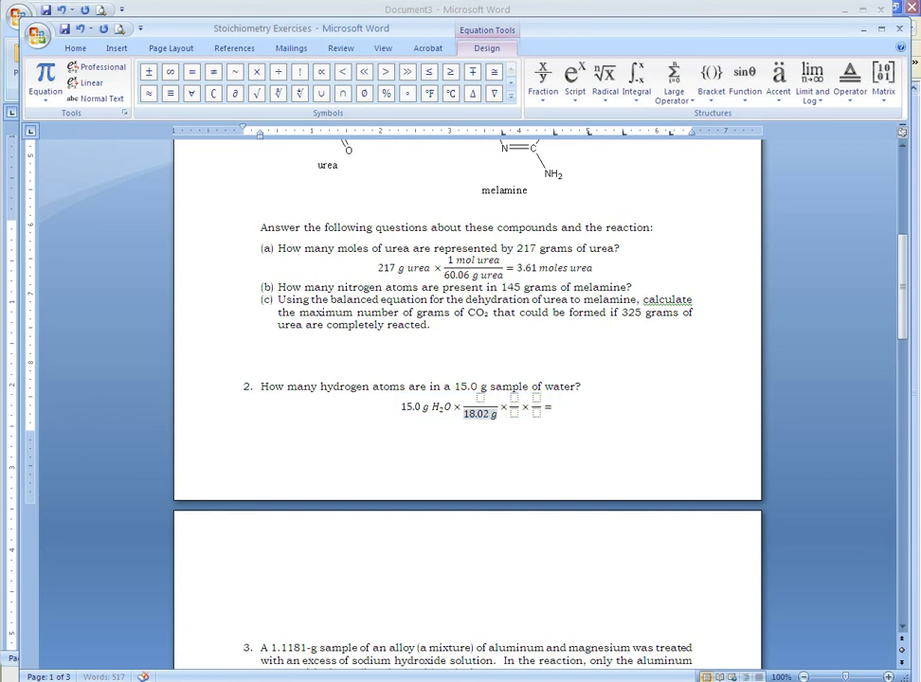
{"action": "left_click_drag", "start_coordinate": [441, 411], "coordinate": [450, 414]}
{"action": "key", "text": "ctrl+c"}
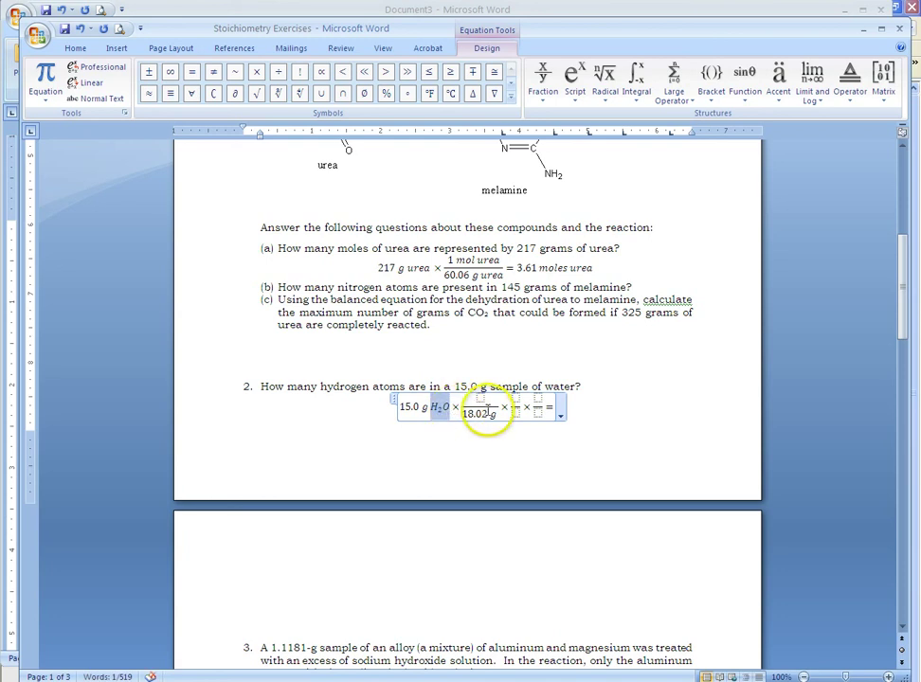
{"action": "double_click", "coordinate": [495, 415]}
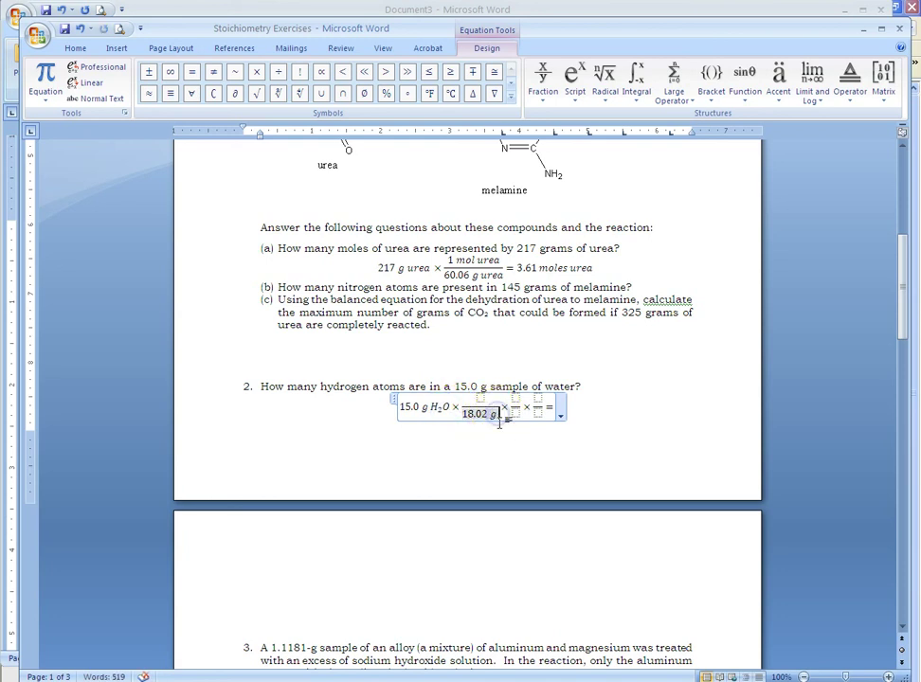
{"action": "key", "text": "ctrl+v"}
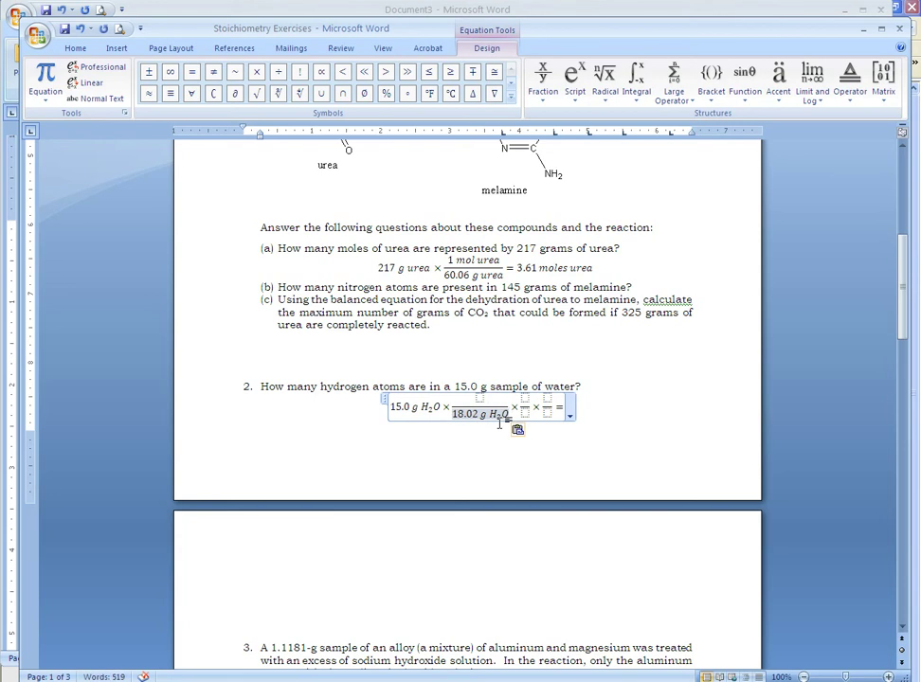
{"action": "left_click", "coordinate": [494, 413]}
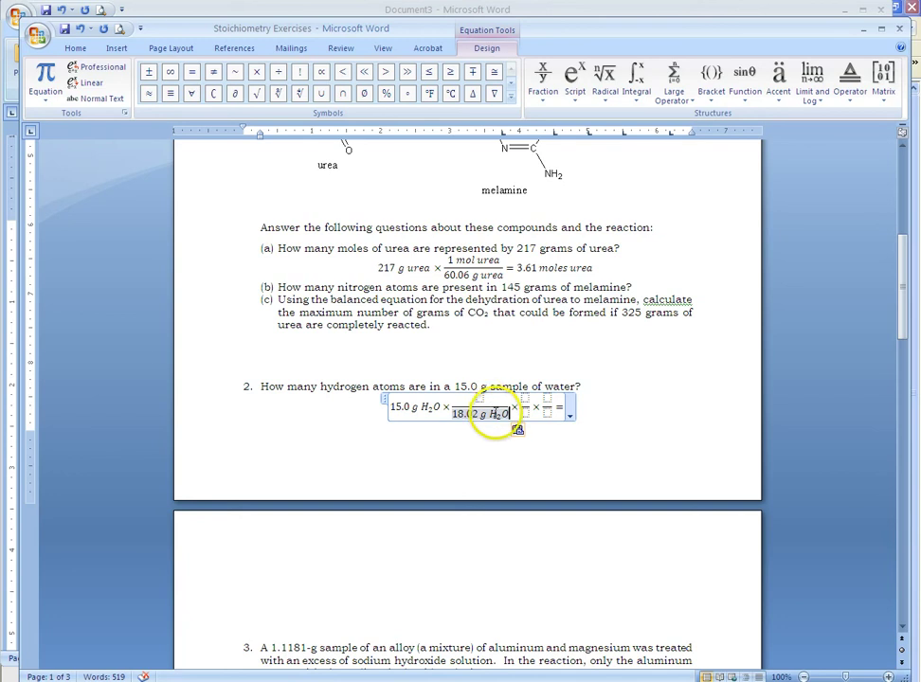
Step: Set the first fraction's numerator to 1 mol H₂O, pasting H₂O
{"action": "left_click", "coordinate": [481, 400]}
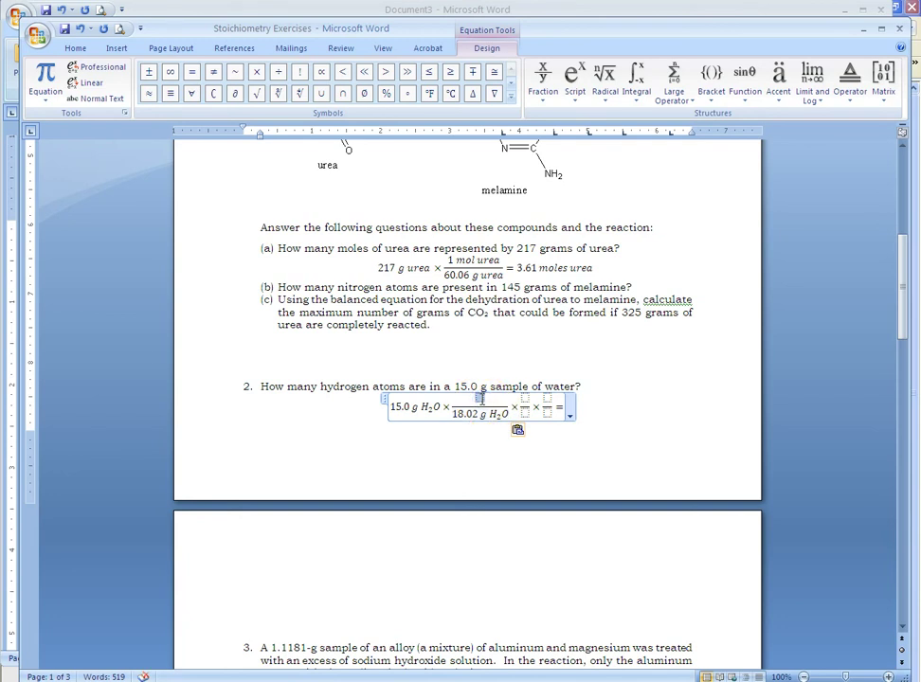
{"action": "type", "text": "1 mol"}
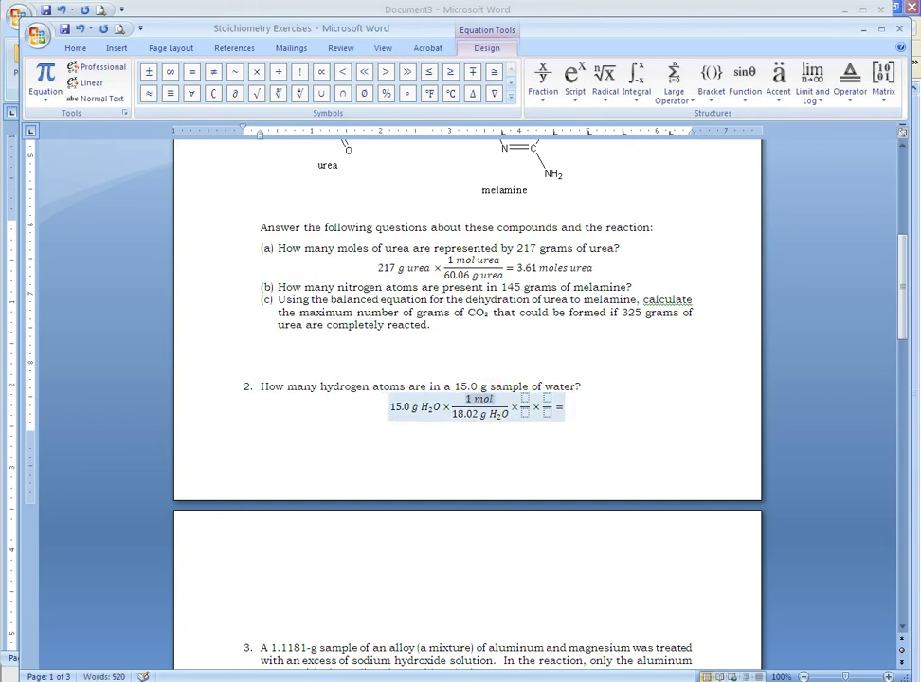
{"action": "left_click", "coordinate": [490, 399]}
{"action": "right_click", "coordinate": [492, 399]}
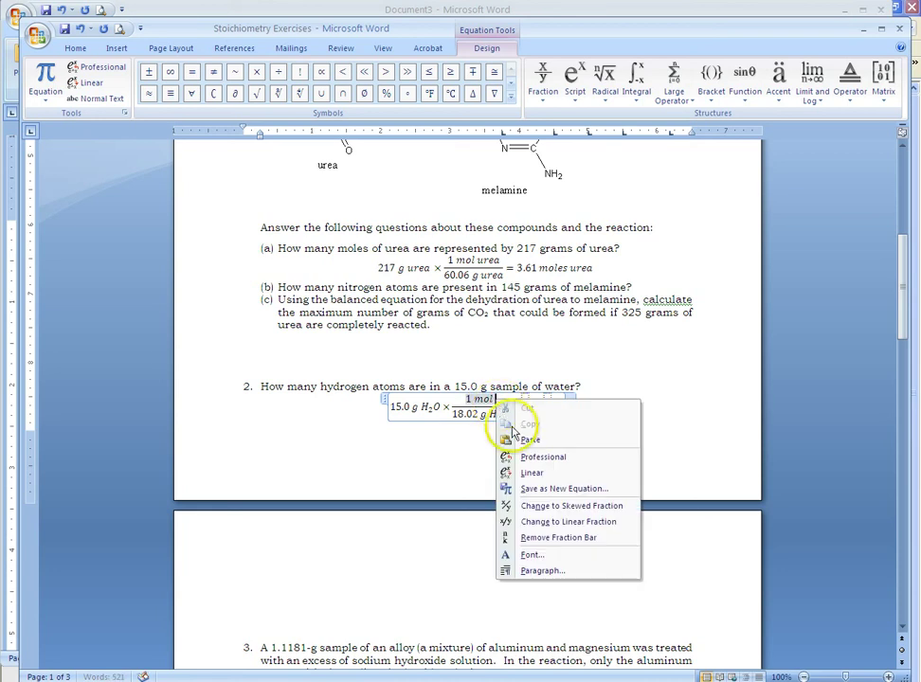
{"action": "left_click", "coordinate": [533, 441]}
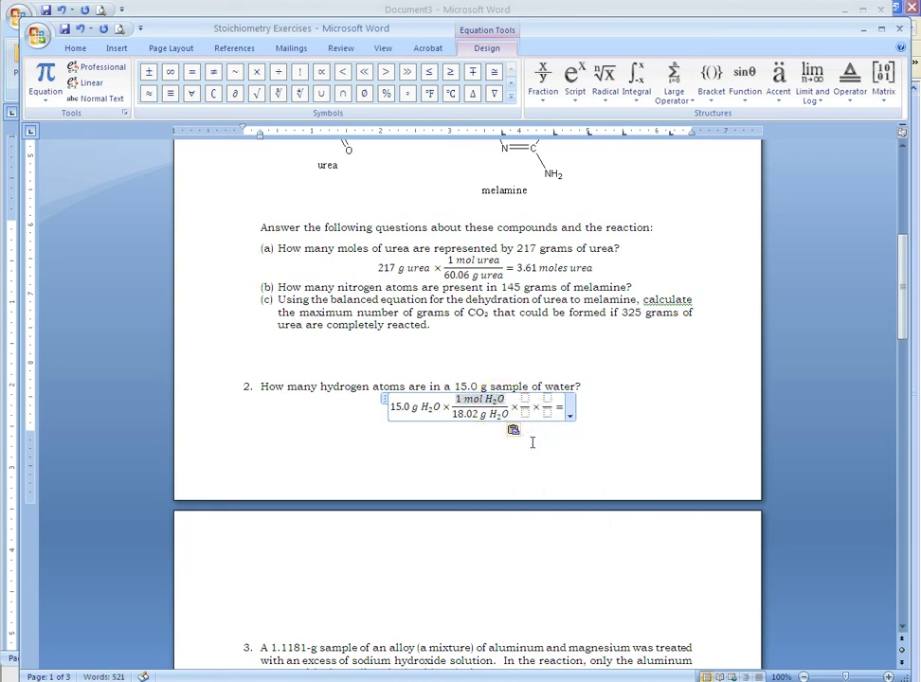
{"action": "left_click", "coordinate": [527, 413]}
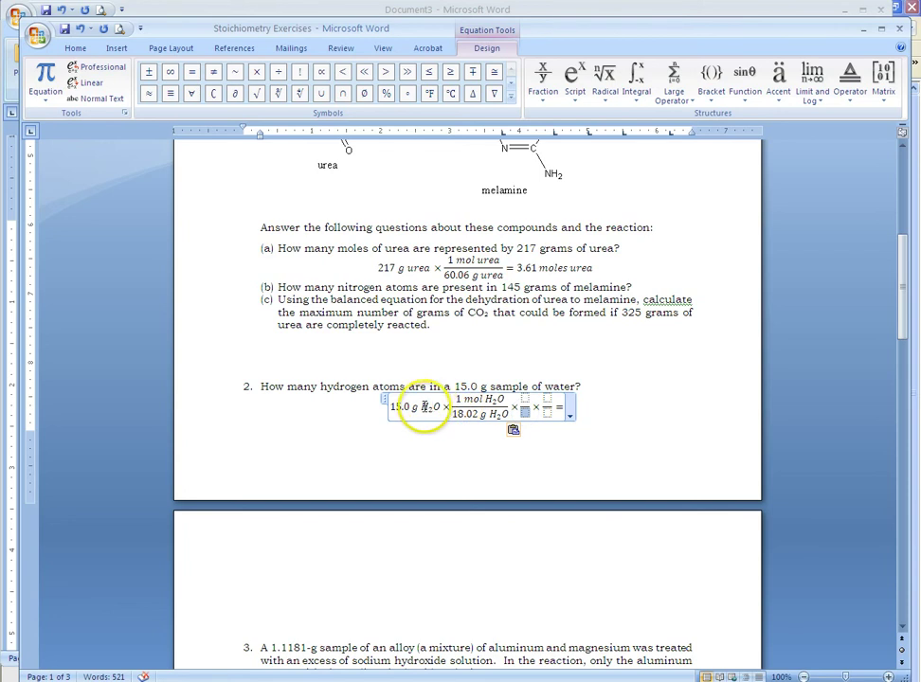
{"action": "left_click", "coordinate": [431, 407]}
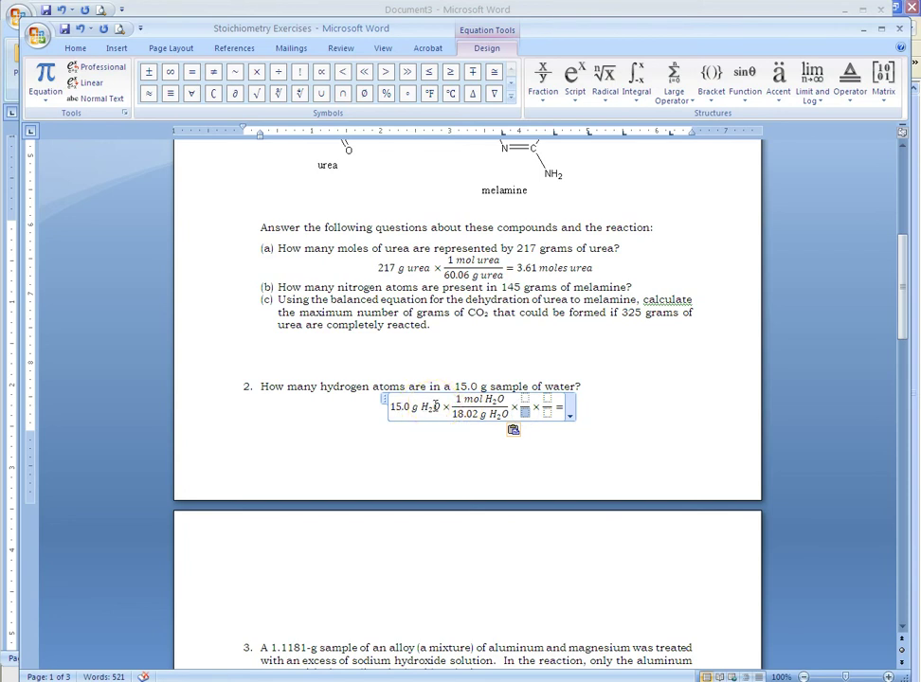
{"action": "left_click", "coordinate": [523, 410]}
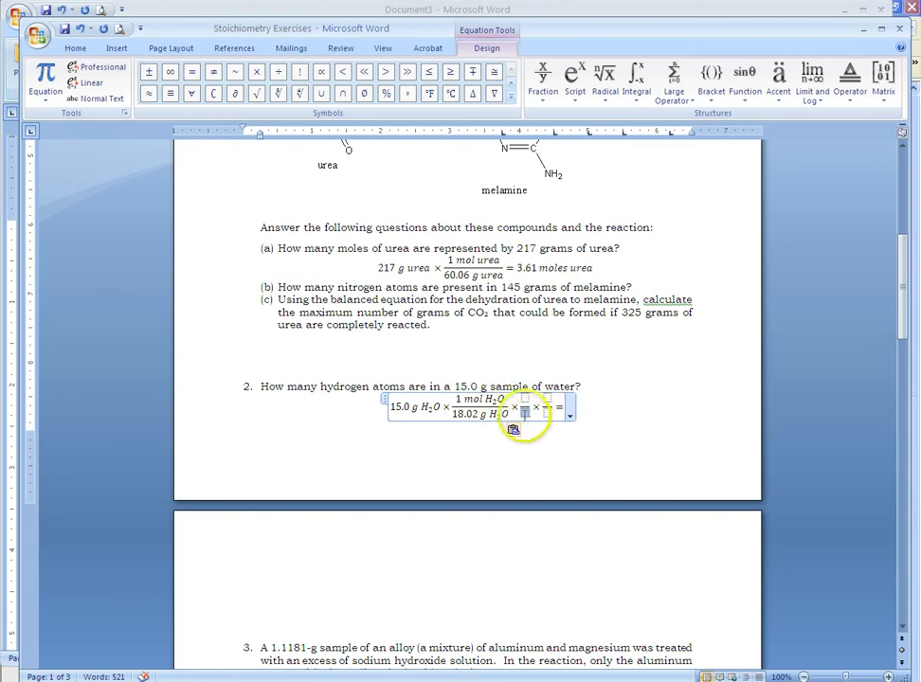
Step: Fill the second fraction with 2 mol H over 1 mol H₂O
{"action": "type", "text": "1 mol H_2O"}
{"action": "key", "text": "Up"}
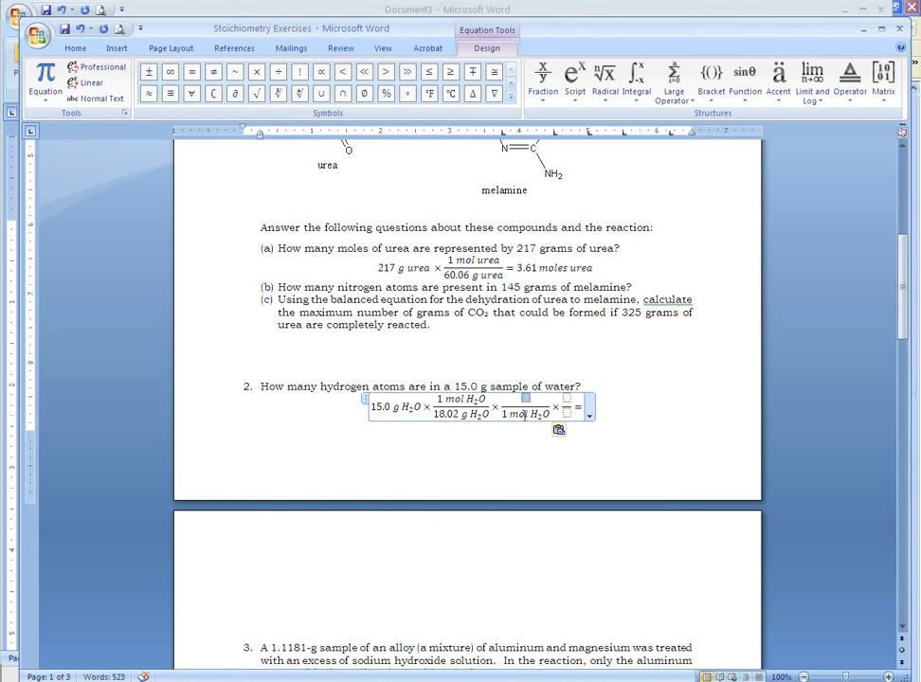
{"action": "type", "text": "2 mol H"}
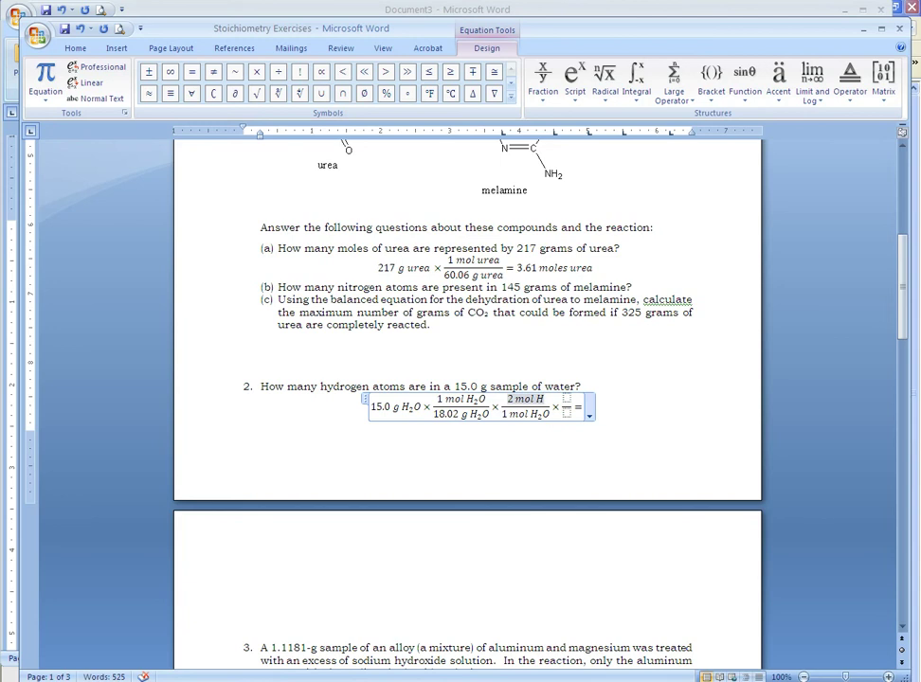
Step: Fill the third fraction with 6.022 × in the numerator over 1 mol H
{"action": "left_click", "coordinate": [565, 407]}
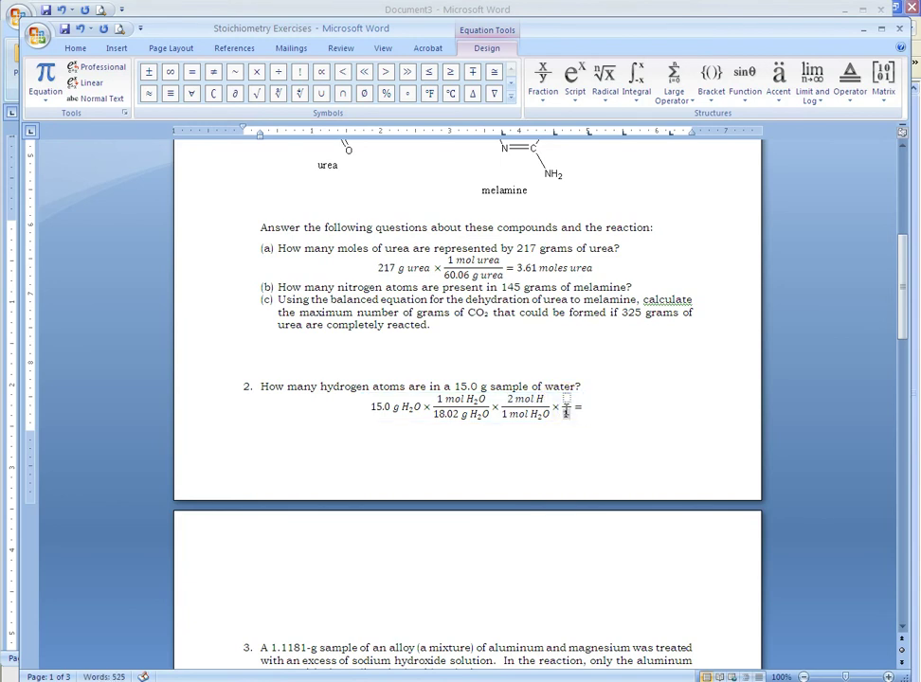
{"action": "type", "text": "1 mol H2O × "}
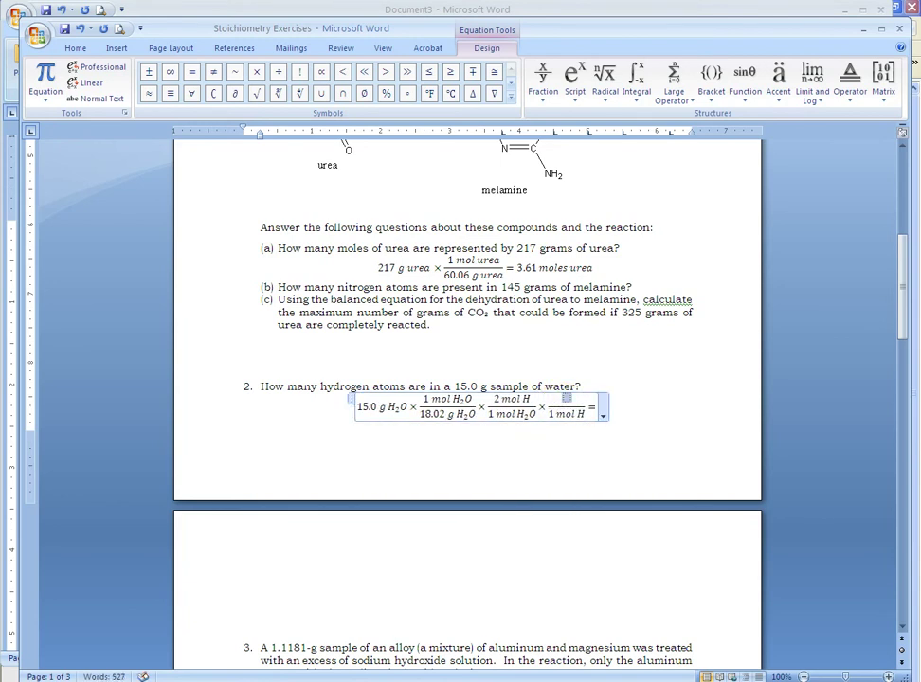
{"action": "type", "text": "6.022"}
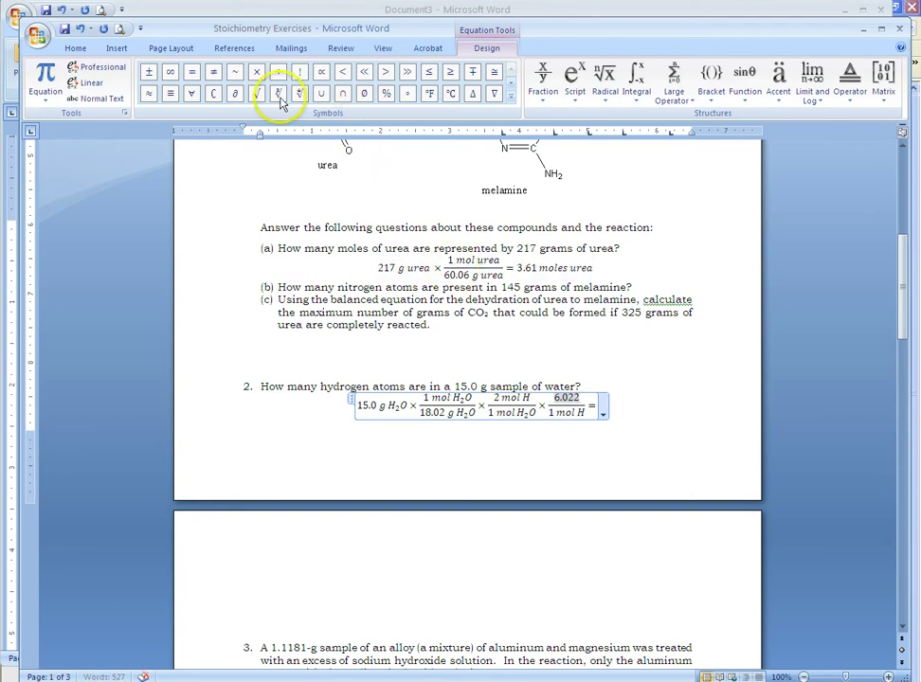
{"action": "left_click", "coordinate": [258, 72]}
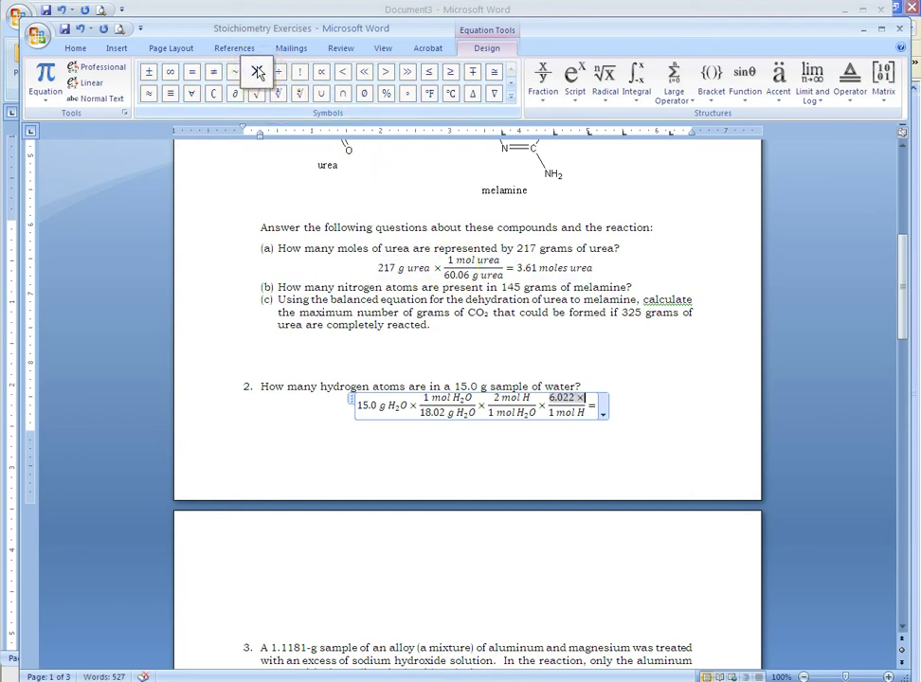
{"action": "left_click", "coordinate": [571, 83]}
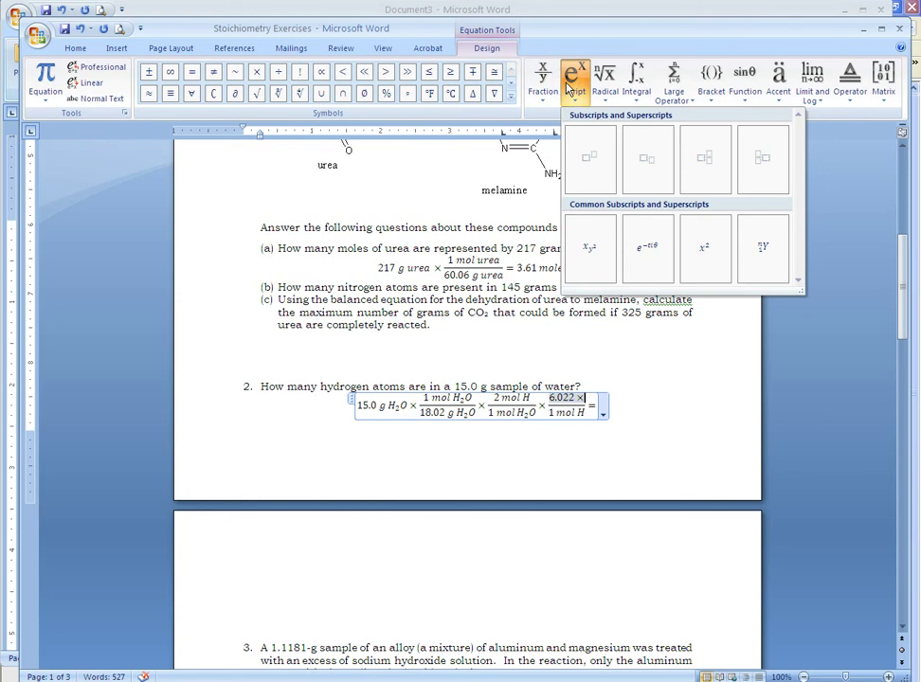
Step: Extend the third numerator to 6.022 × 10²³ atoms H using a superscript
{"action": "left_click", "coordinate": [595, 169]}
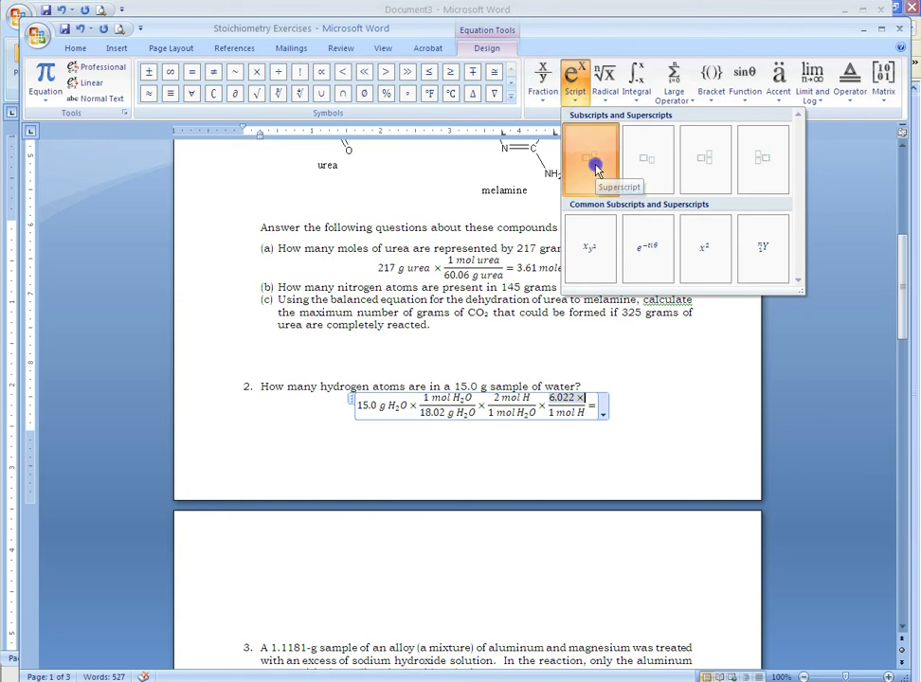
{"action": "left_click", "coordinate": [595, 169]}
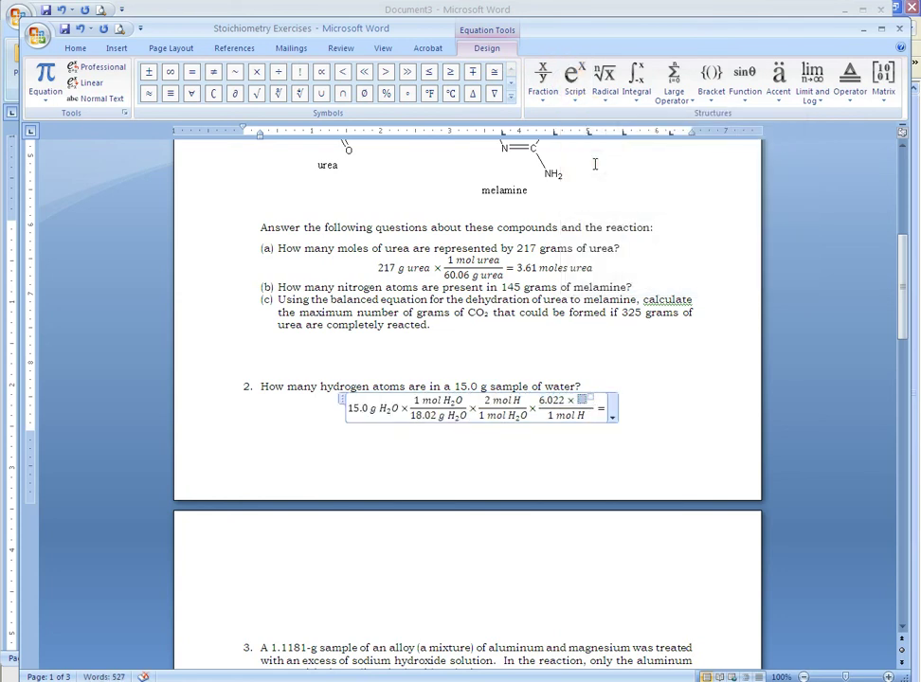
{"action": "type", "text": "10^"}
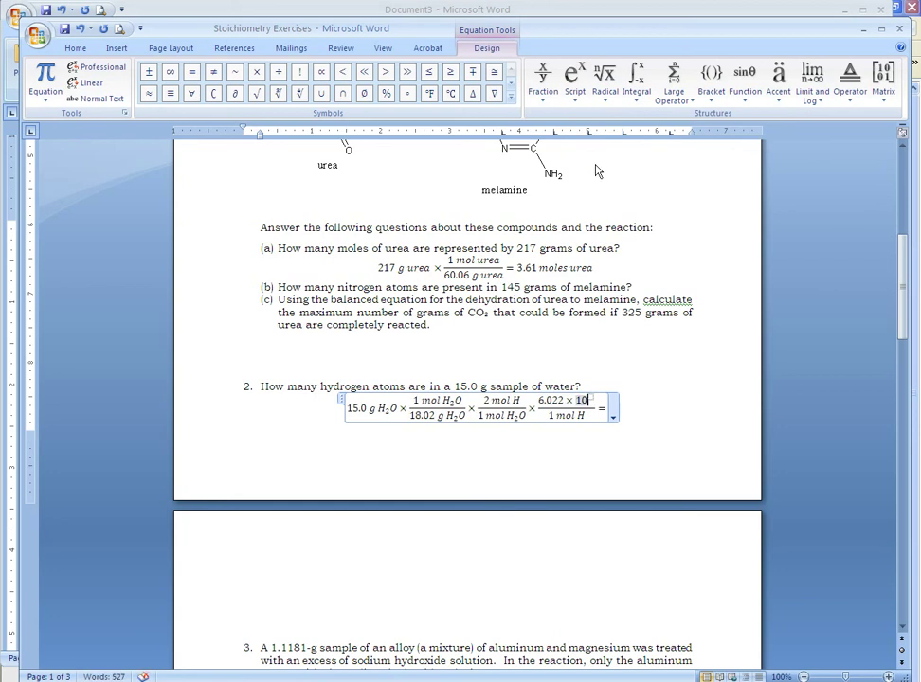
{"action": "type", "text": "23"}
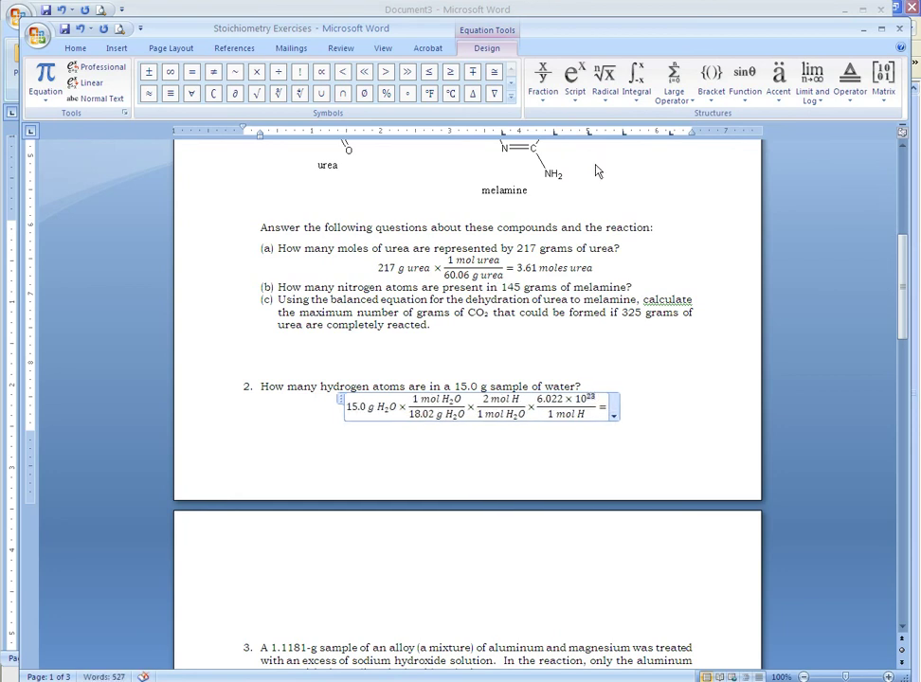
{"action": "key", "text": "shift+Home"}
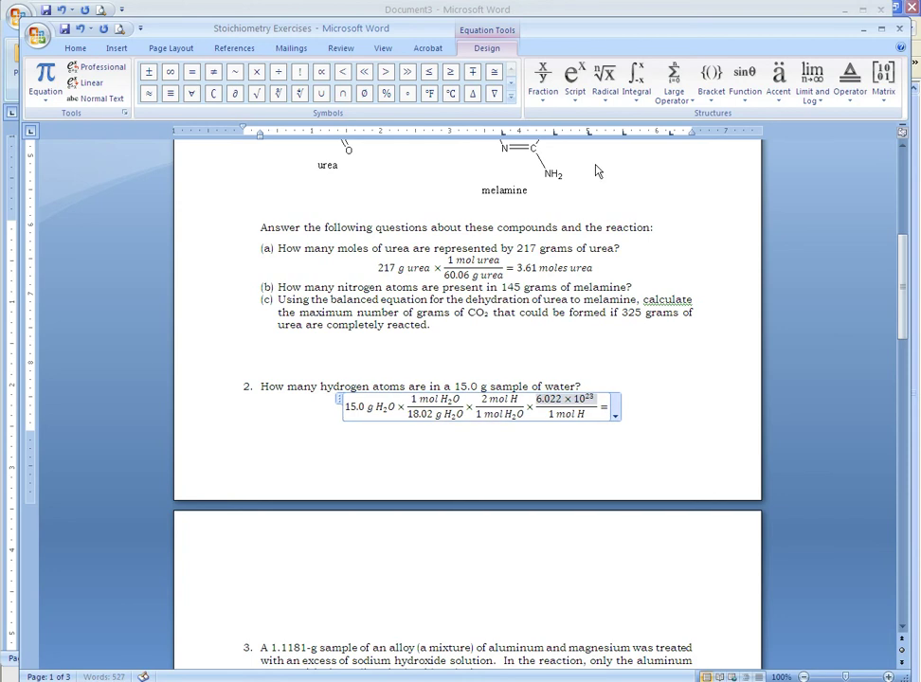
{"action": "type", "text": "atoms H"}
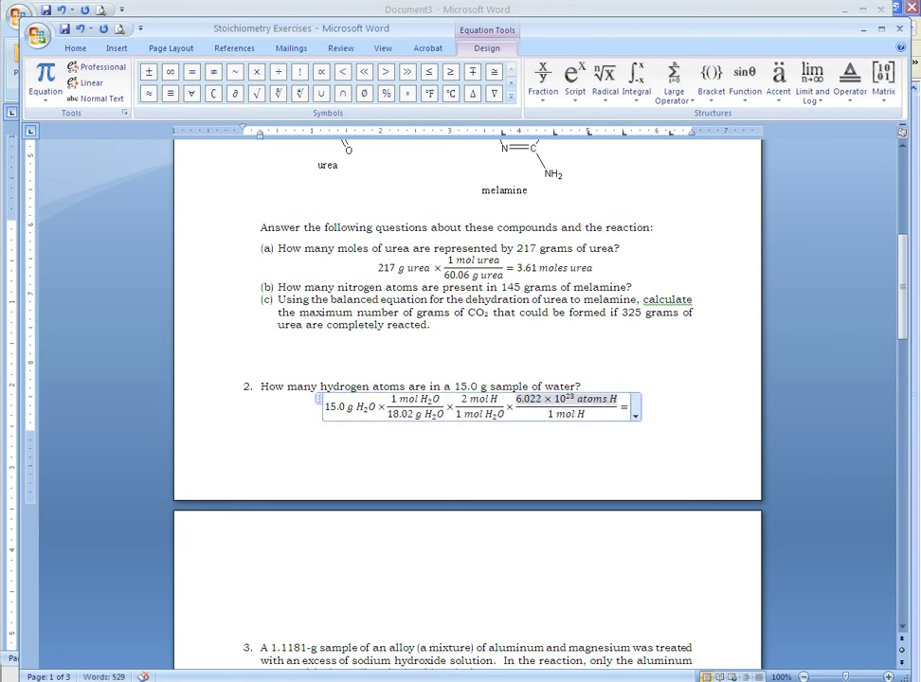
{"action": "key", "text": "Down"}
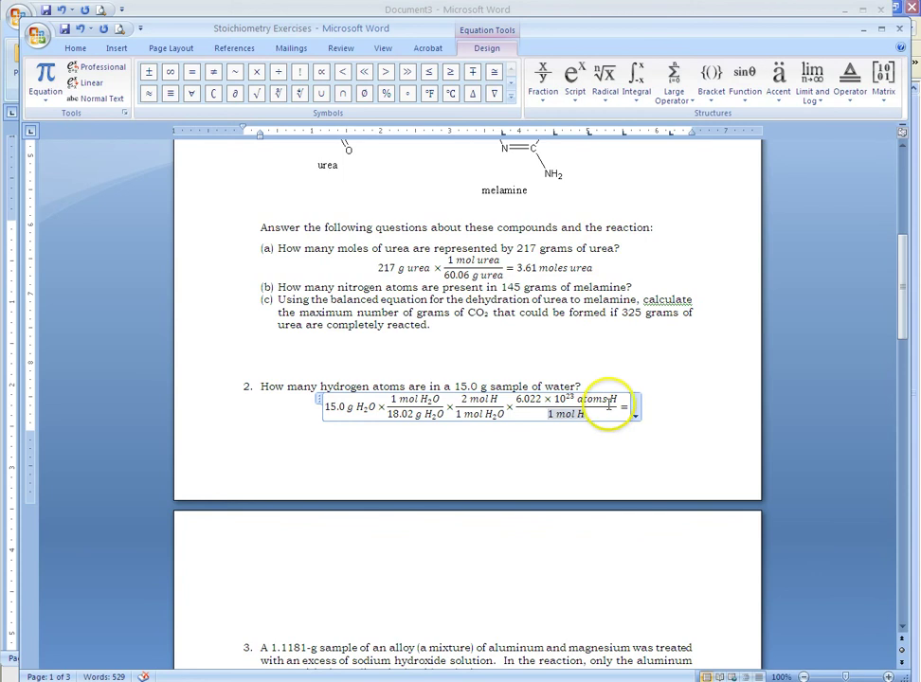
Step: Add the result 1.00 × 10²⁴ atoms H after the equals sign
{"action": "left_click", "coordinate": [625, 405]}
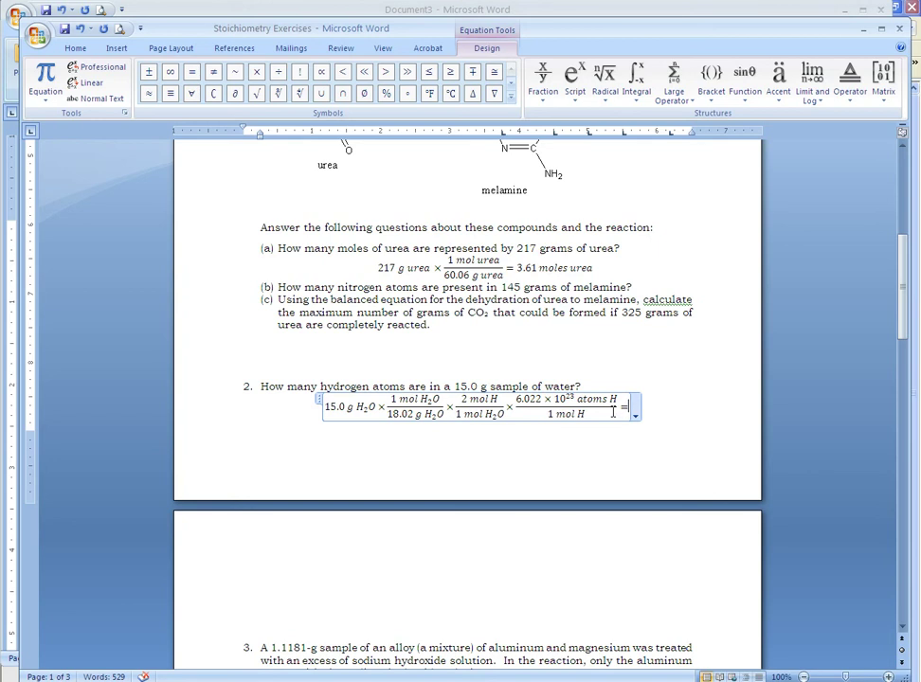
{"action": "type", "text": "1.00"}
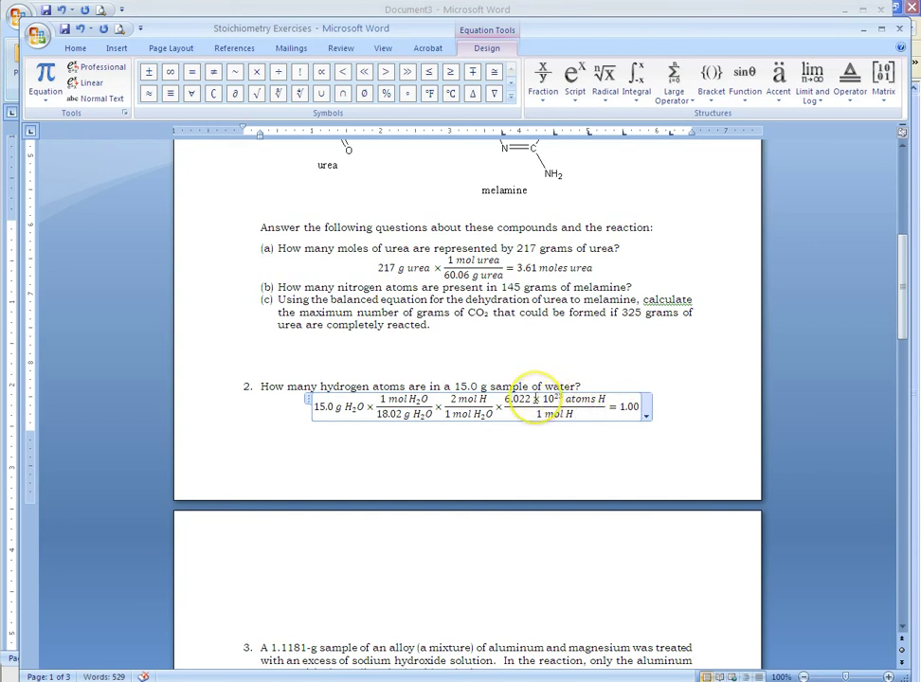
{"action": "left_click_drag", "start_coordinate": [535, 399], "coordinate": [604, 403]}
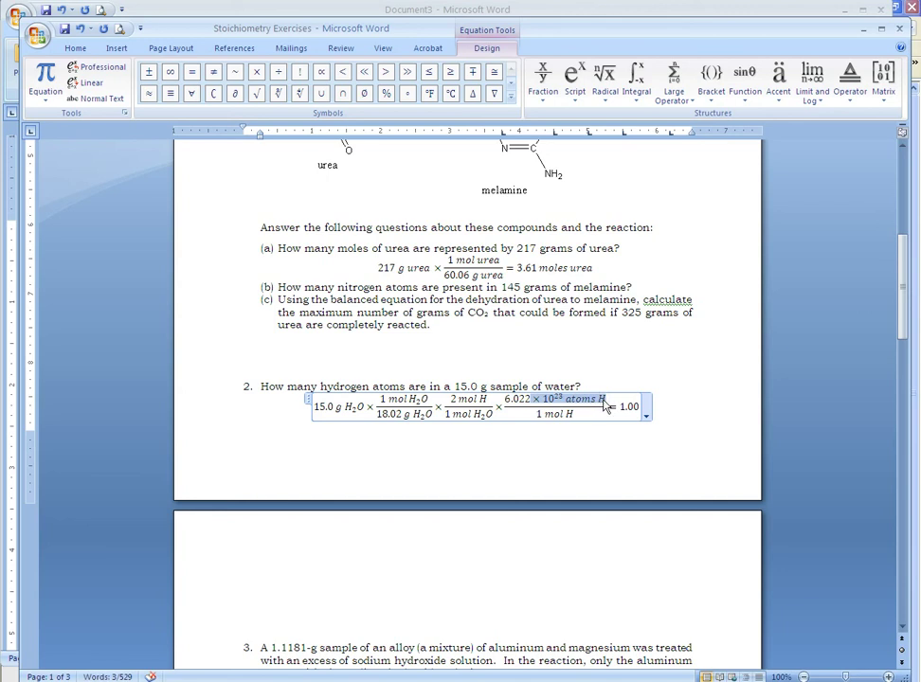
{"action": "left_click", "coordinate": [638, 406]}
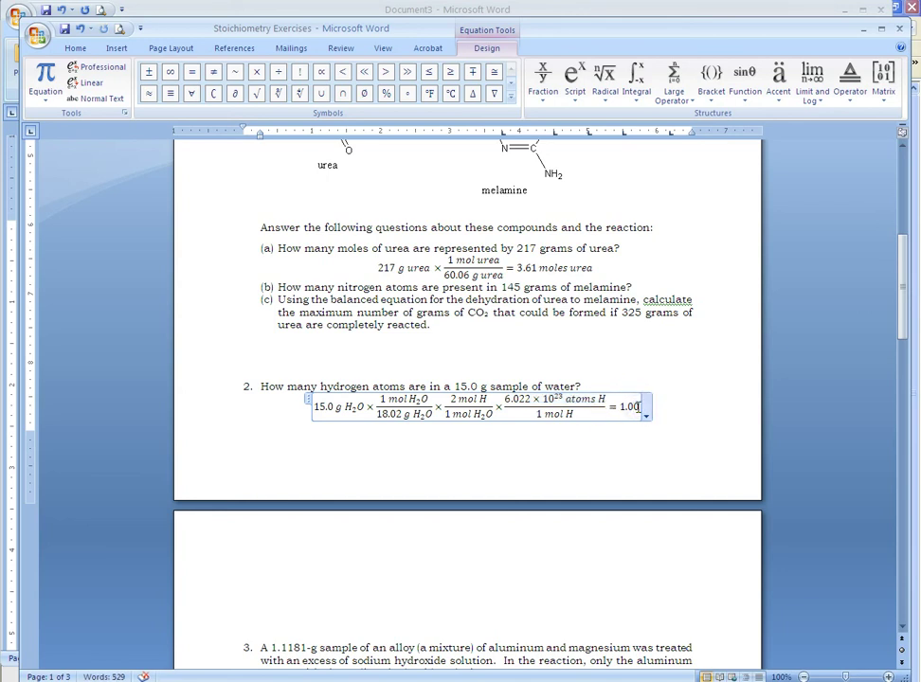
{"action": "type", "text": "× 10²³ atoms H"}
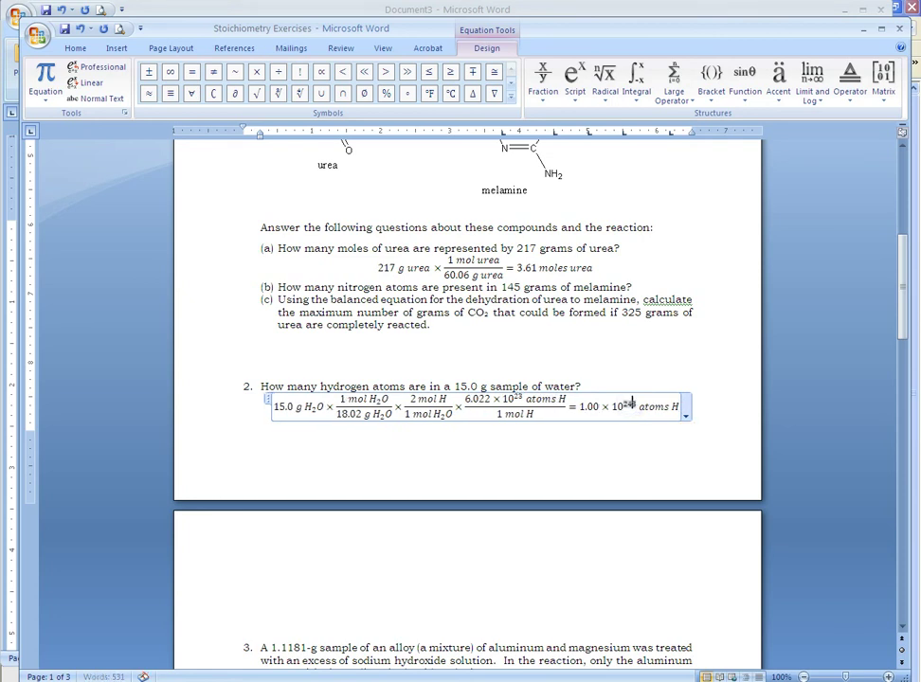
{"action": "left_click", "coordinate": [632, 403]}
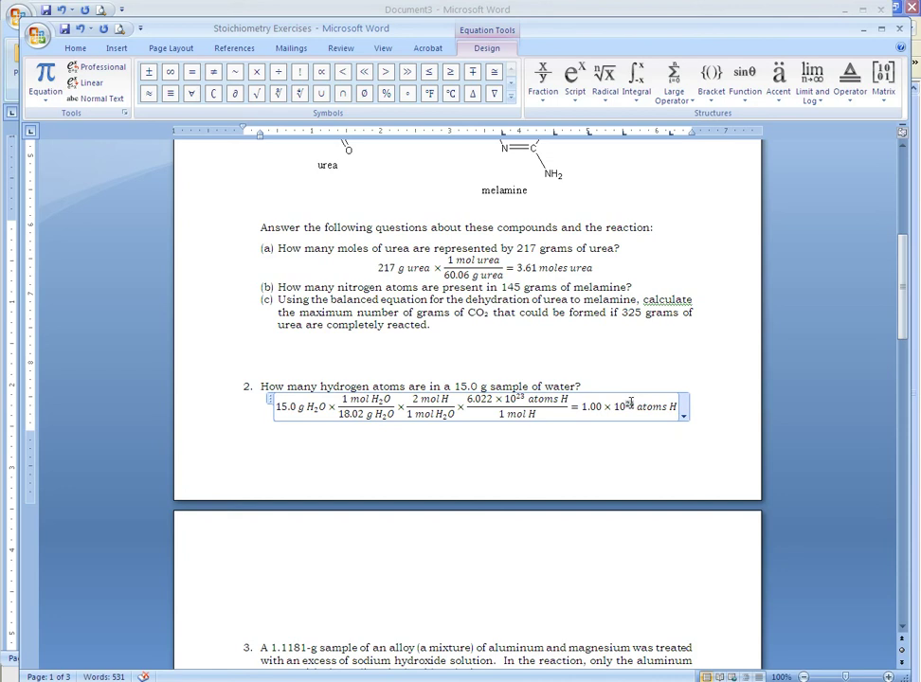
{"action": "type", "text": "4"}
{"action": "left_click", "coordinate": [694, 401]}
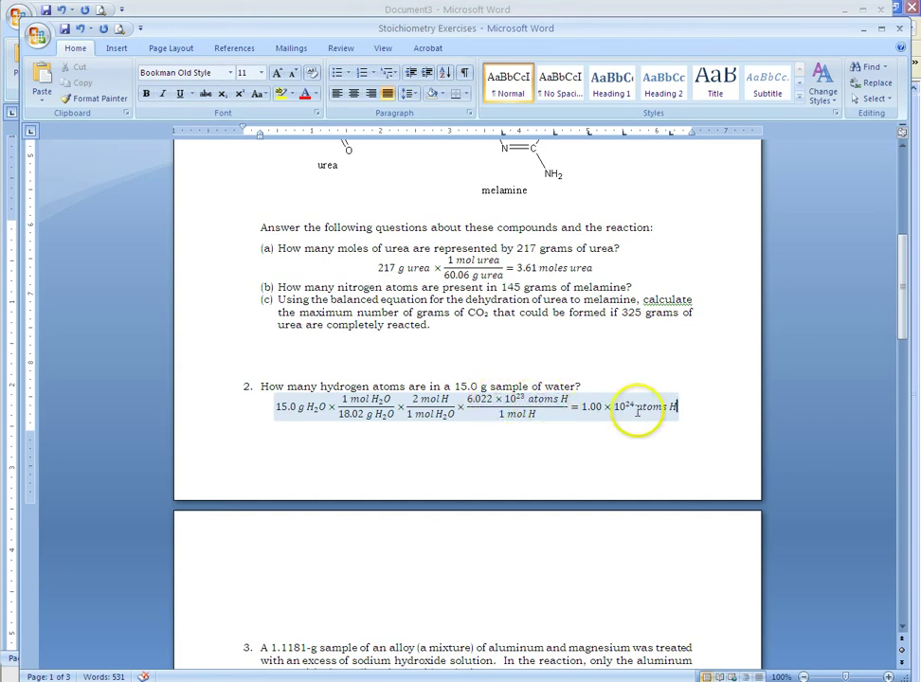
Step: Scroll through the questions and return to the blank line above question 3
{"action": "scroll", "coordinate": [599, 409], "scroll_direction": "down", "scroll_amount": 2}
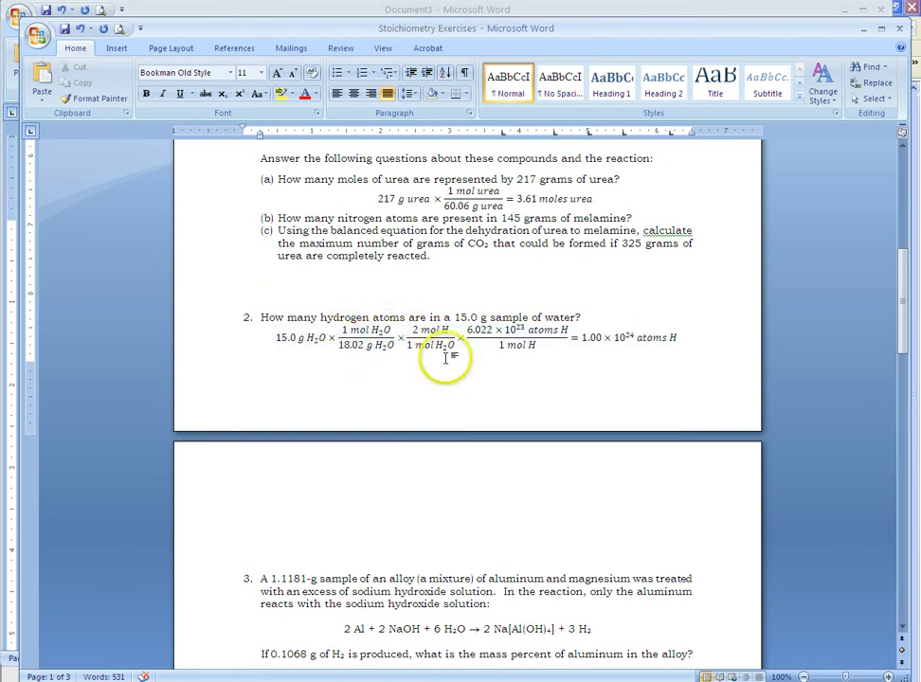
{"action": "scroll", "coordinate": [446, 365], "scroll_direction": "down", "scroll_amount": 2}
{"action": "scroll", "coordinate": [460, 367], "scroll_direction": "down", "scroll_amount": 1}
{"action": "scroll", "coordinate": [460, 368], "scroll_direction": "down", "scroll_amount": 1}
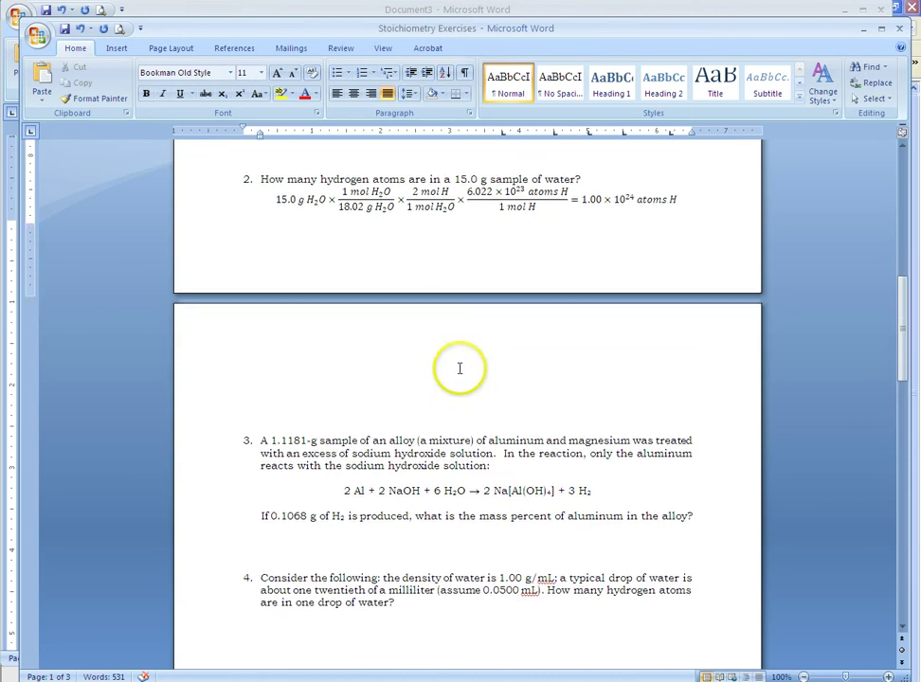
{"action": "scroll", "coordinate": [459, 368], "scroll_direction": "down", "scroll_amount": 1}
{"action": "scroll", "coordinate": [460, 368], "scroll_direction": "down", "scroll_amount": 1}
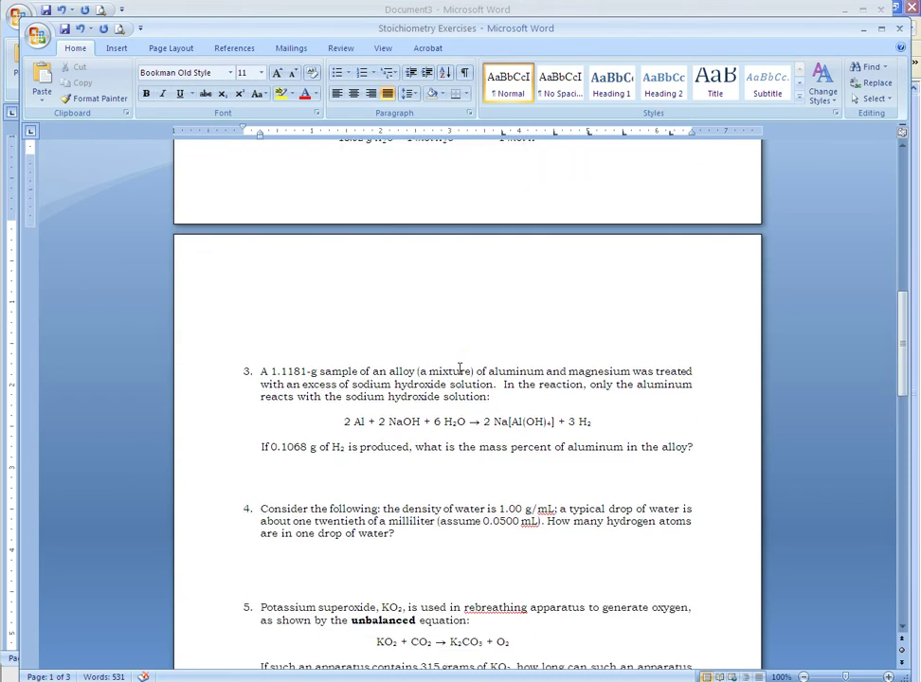
{"action": "scroll", "coordinate": [459, 368], "scroll_direction": "down", "scroll_amount": 1}
{"action": "scroll", "coordinate": [459, 367], "scroll_direction": "down", "scroll_amount": 1}
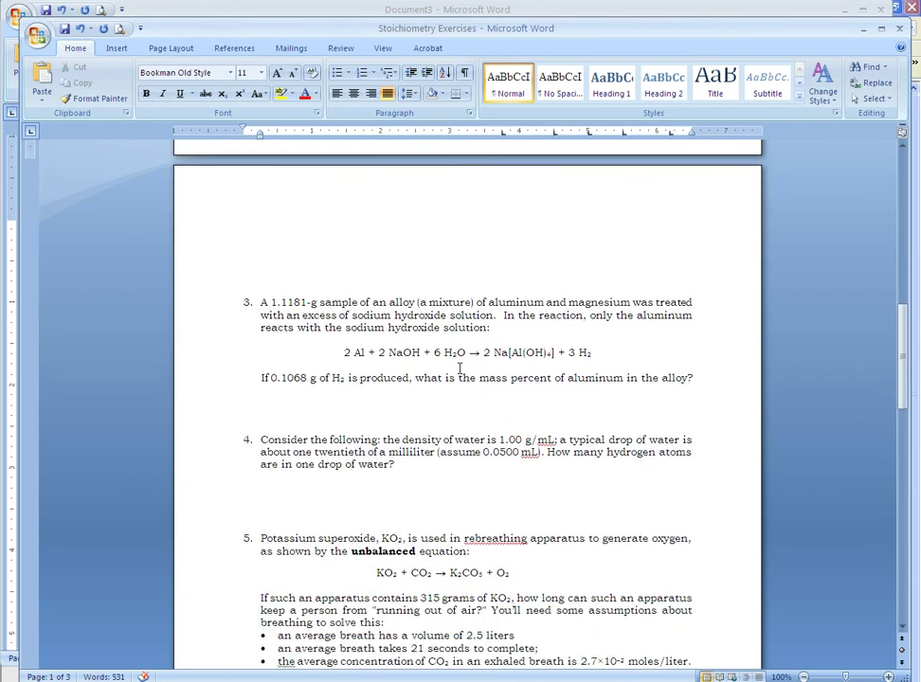
{"action": "scroll", "coordinate": [459, 368], "scroll_direction": "down", "scroll_amount": 2}
{"action": "scroll", "coordinate": [460, 368], "scroll_direction": "down", "scroll_amount": 1}
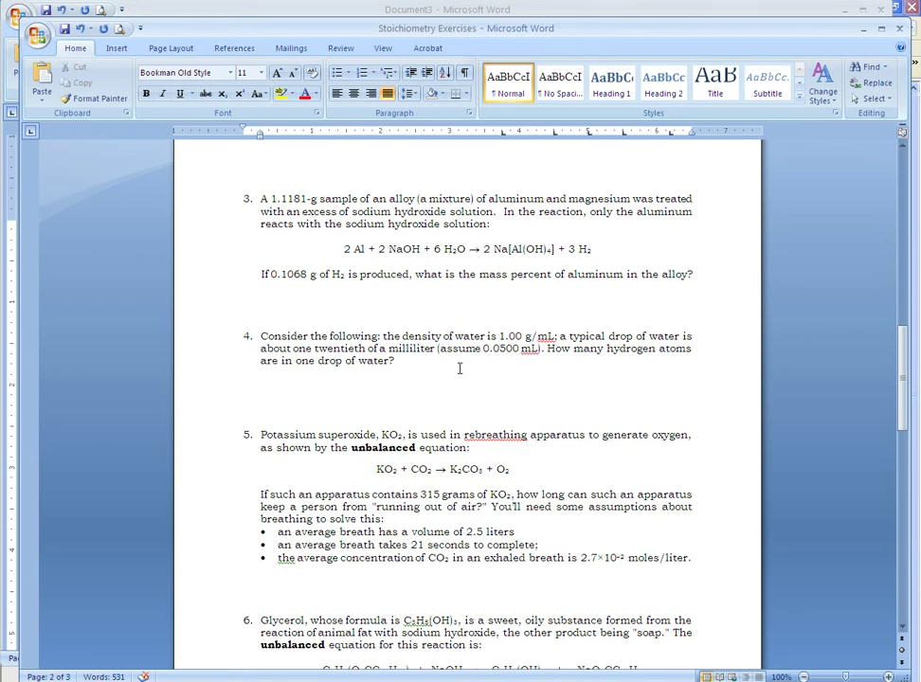
{"action": "scroll", "coordinate": [459, 368], "scroll_direction": "up", "scroll_amount": 5}
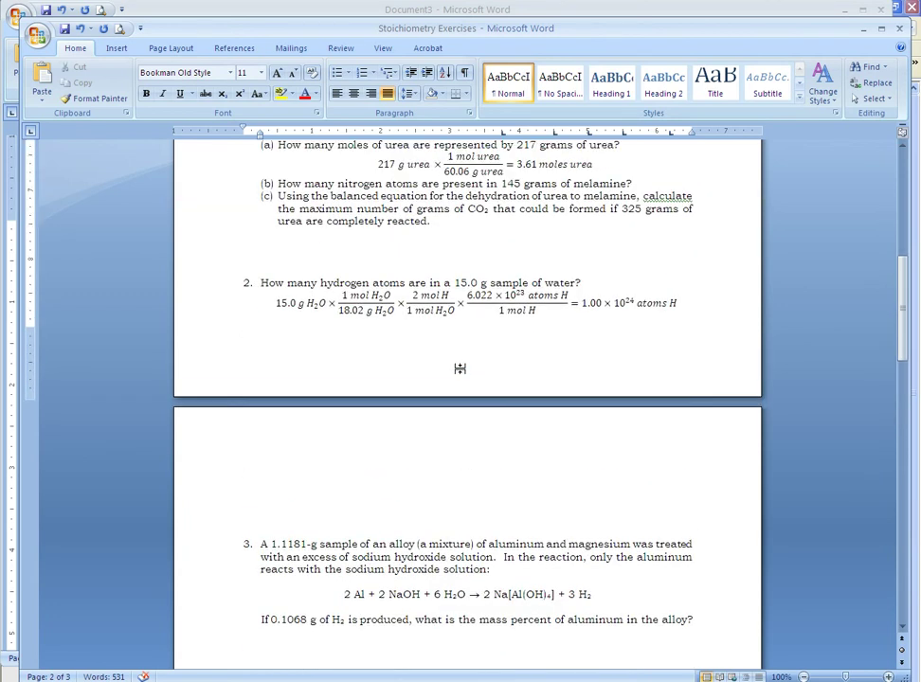
{"action": "scroll", "coordinate": [693, 371], "scroll_direction": "down", "scroll_amount": 1}
{"action": "left_click", "coordinate": [433, 365]}
{"action": "left_click", "coordinate": [339, 372]}
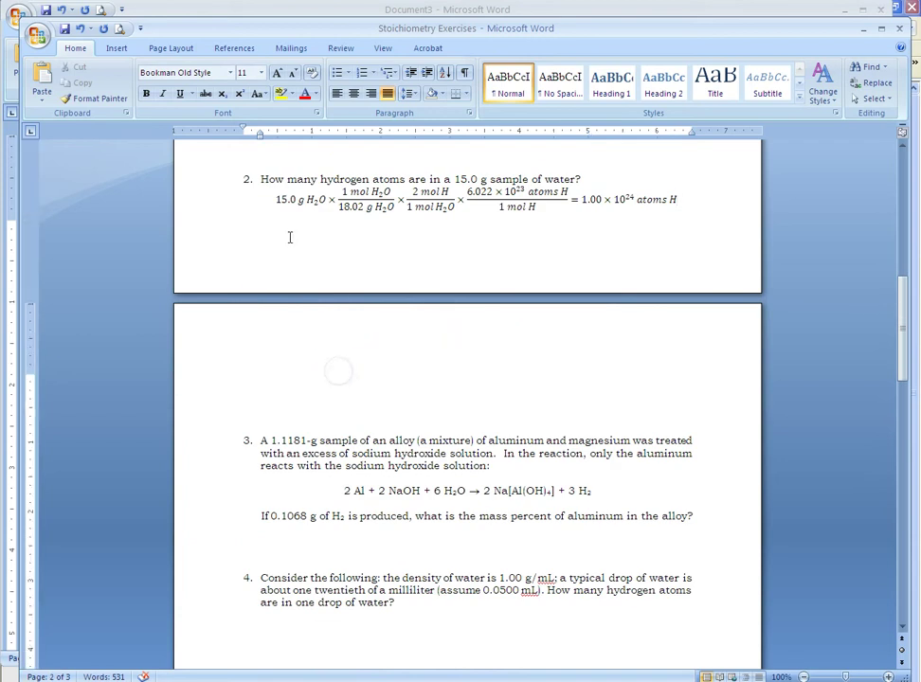
Step: Insert a new equation above question 3 containing a right arrow (→)
{"action": "left_click", "coordinate": [116, 48]}
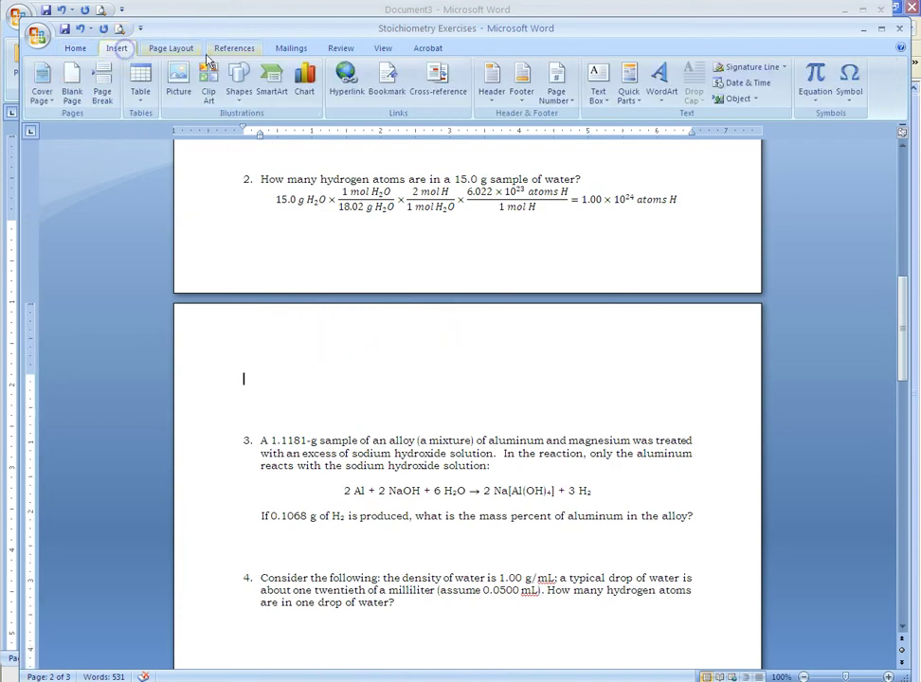
{"action": "left_click", "coordinate": [813, 76]}
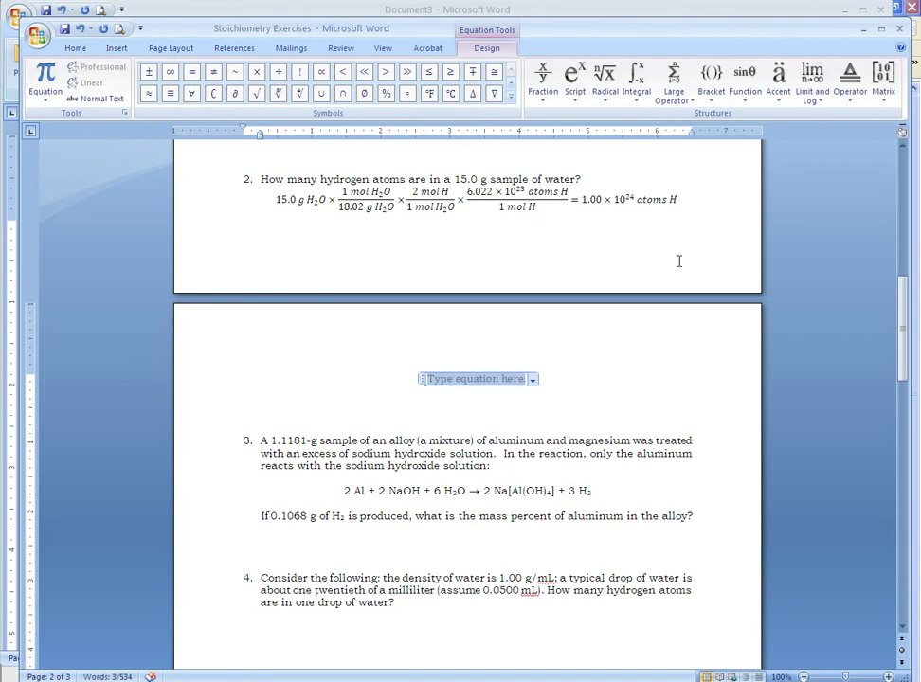
{"action": "left_click", "coordinate": [510, 97]}
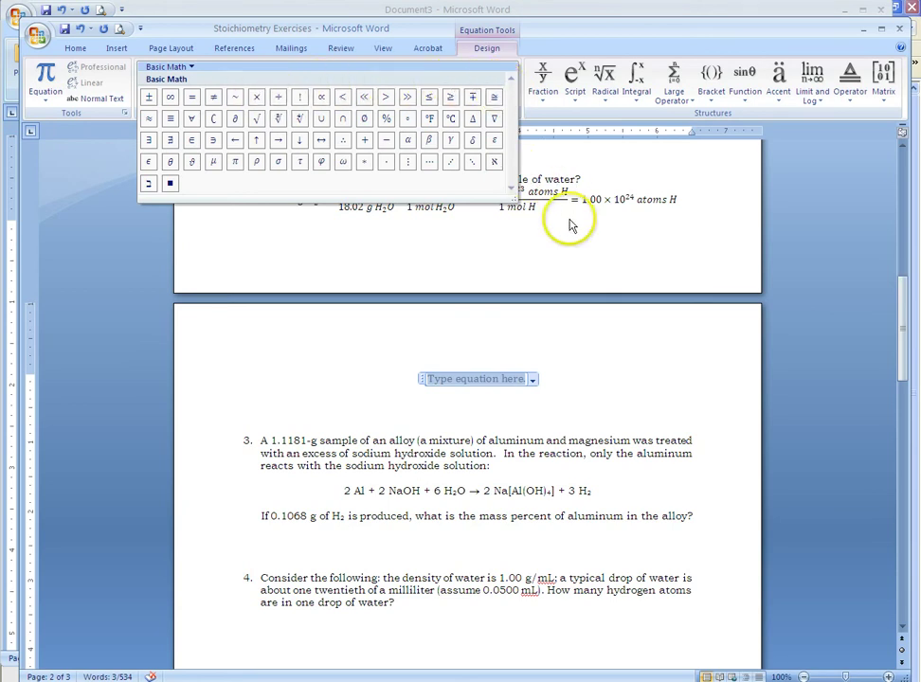
{"action": "left_click", "coordinate": [493, 379]}
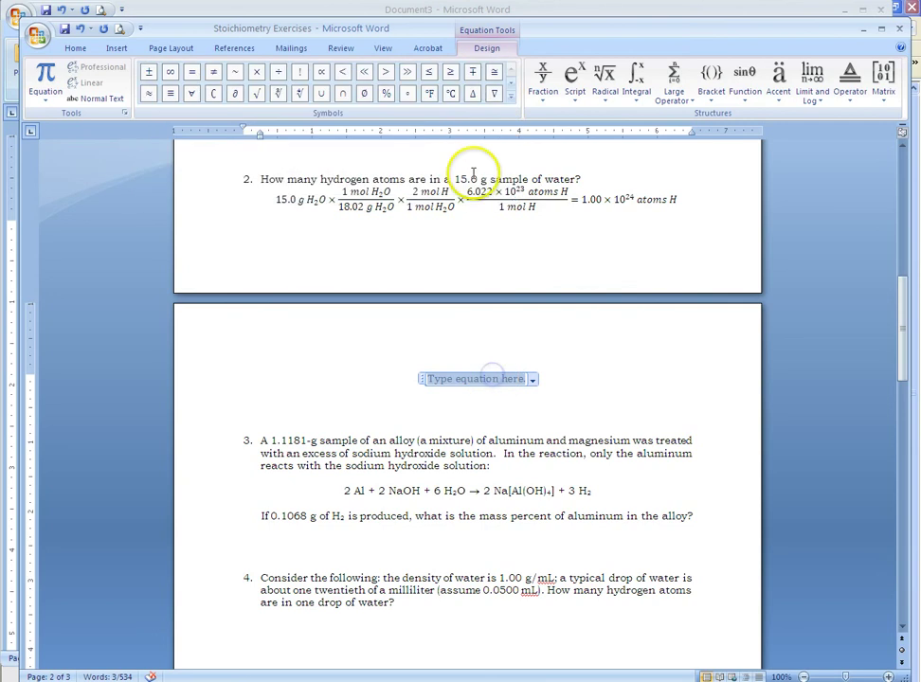
{"action": "left_click", "coordinate": [512, 99]}
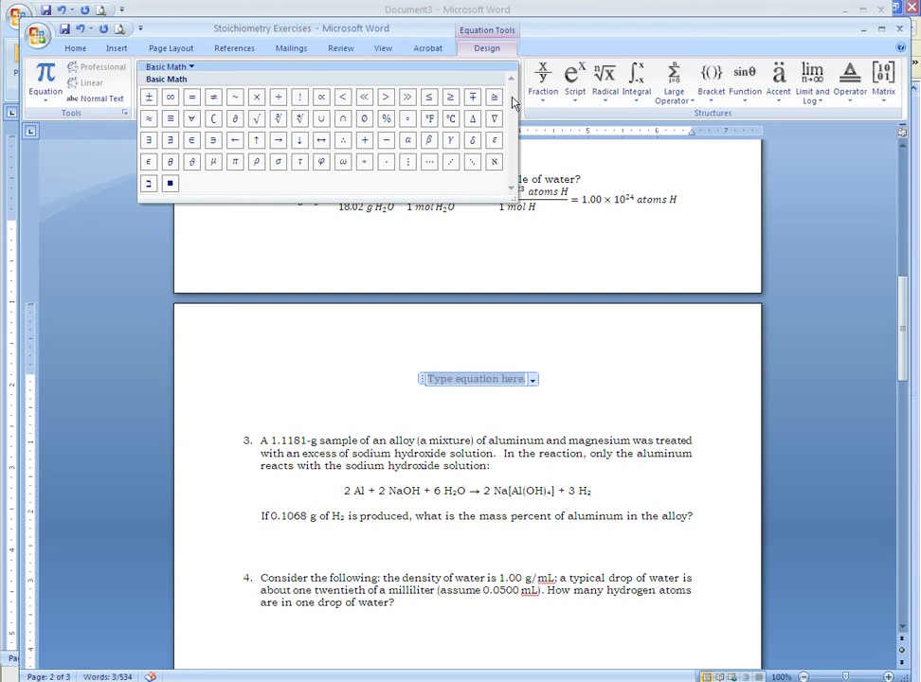
{"action": "left_click", "coordinate": [281, 142]}
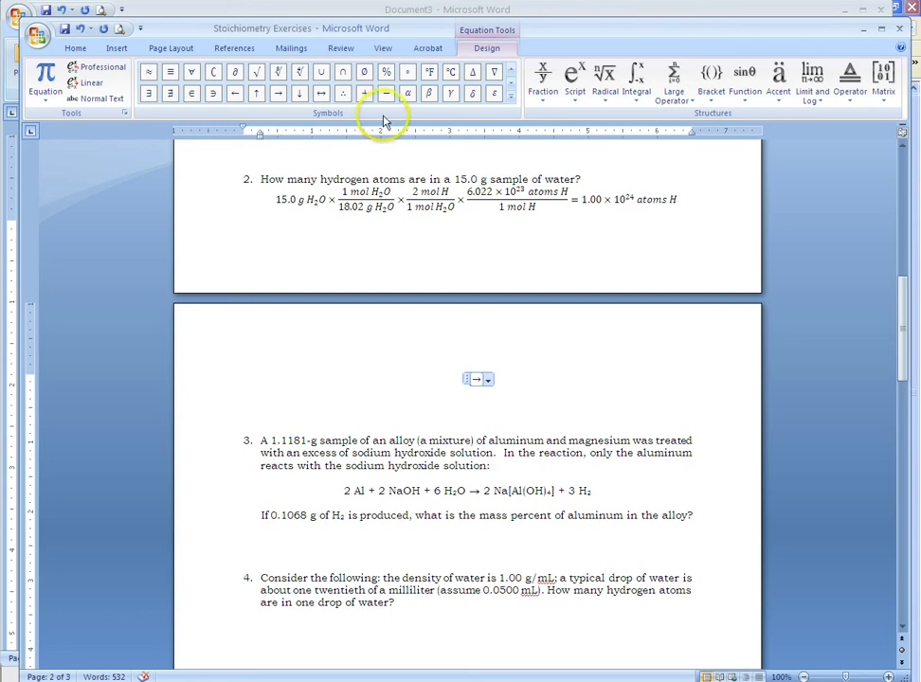
{"action": "left_click", "coordinate": [510, 96]}
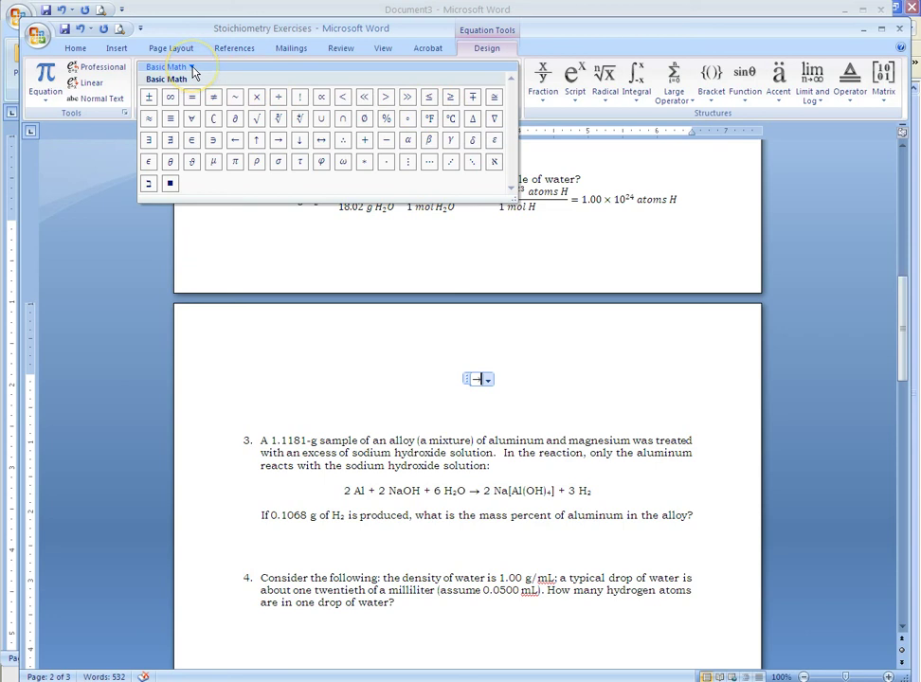
{"action": "left_click", "coordinate": [192, 72]}
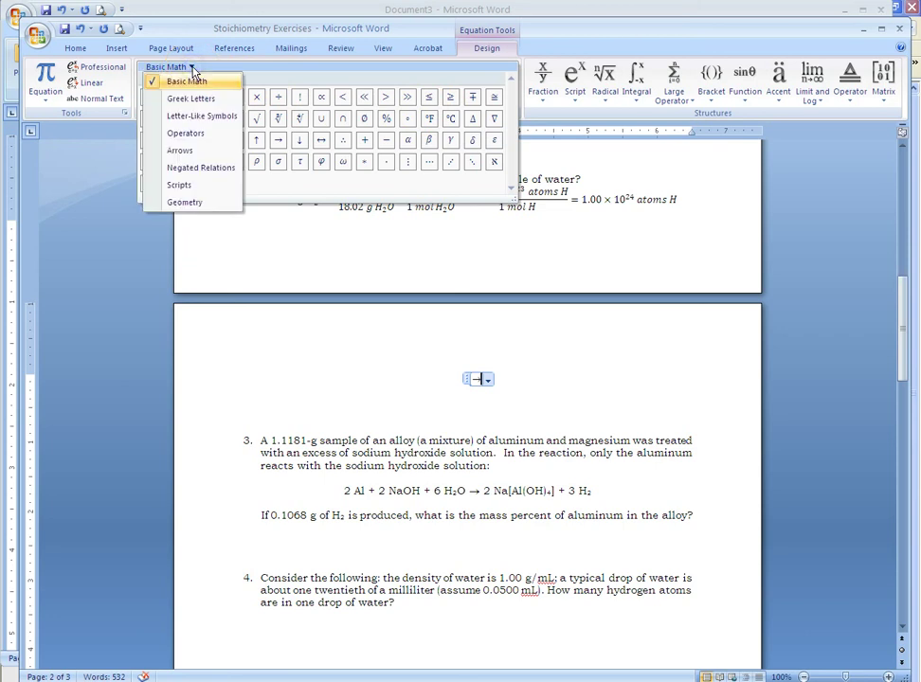
{"action": "left_click", "coordinate": [194, 98]}
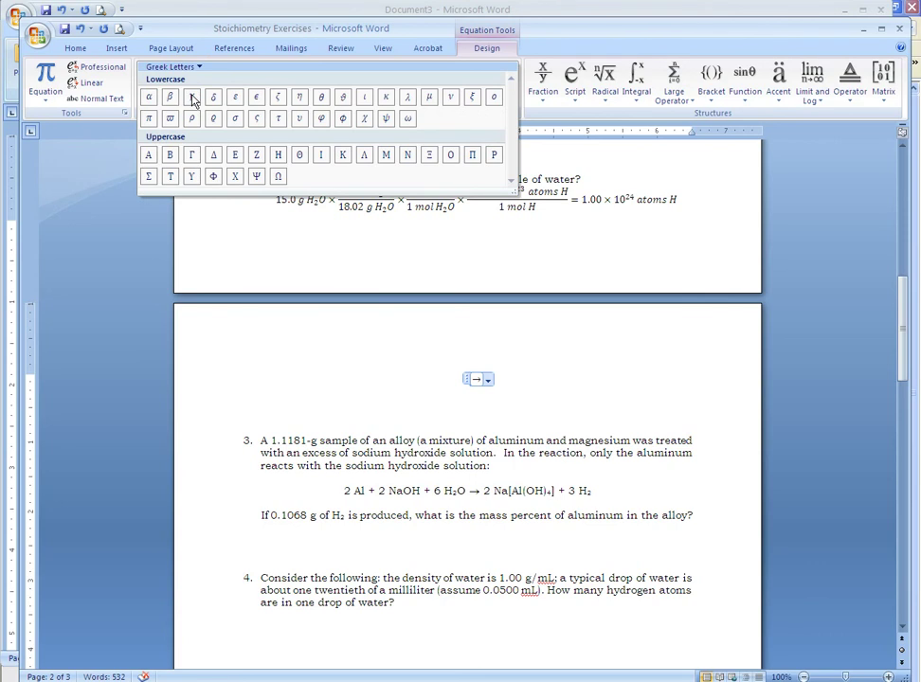
{"action": "left_click", "coordinate": [200, 69]}
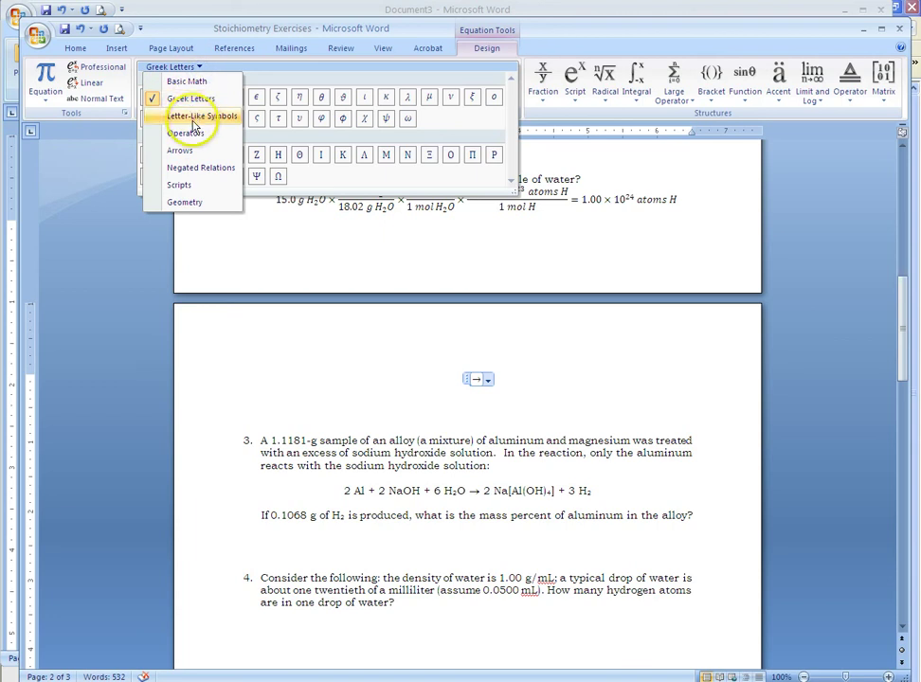
{"action": "left_click", "coordinate": [191, 152]}
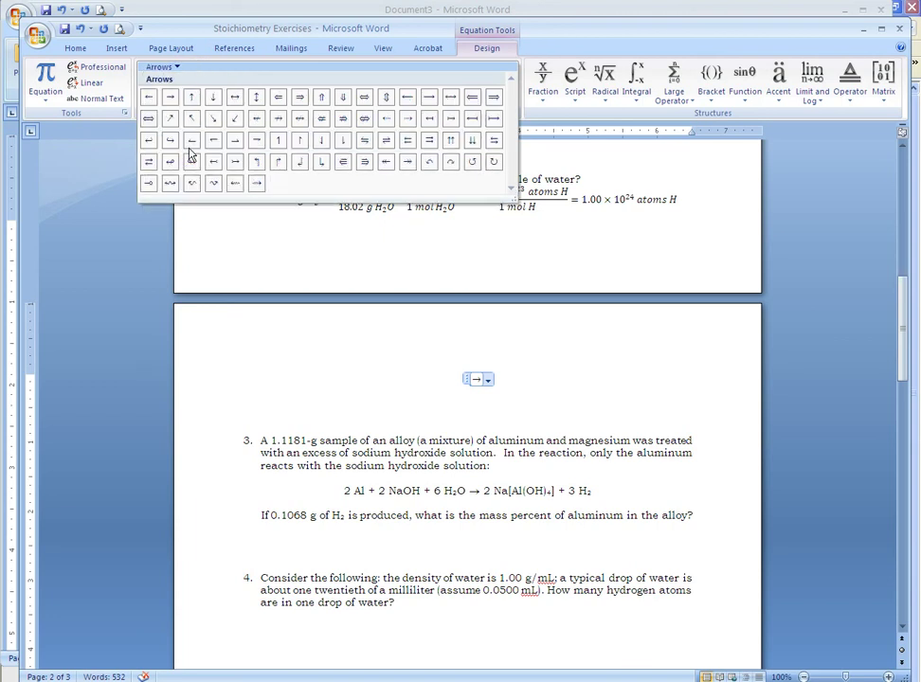
{"action": "left_click", "coordinate": [174, 68]}
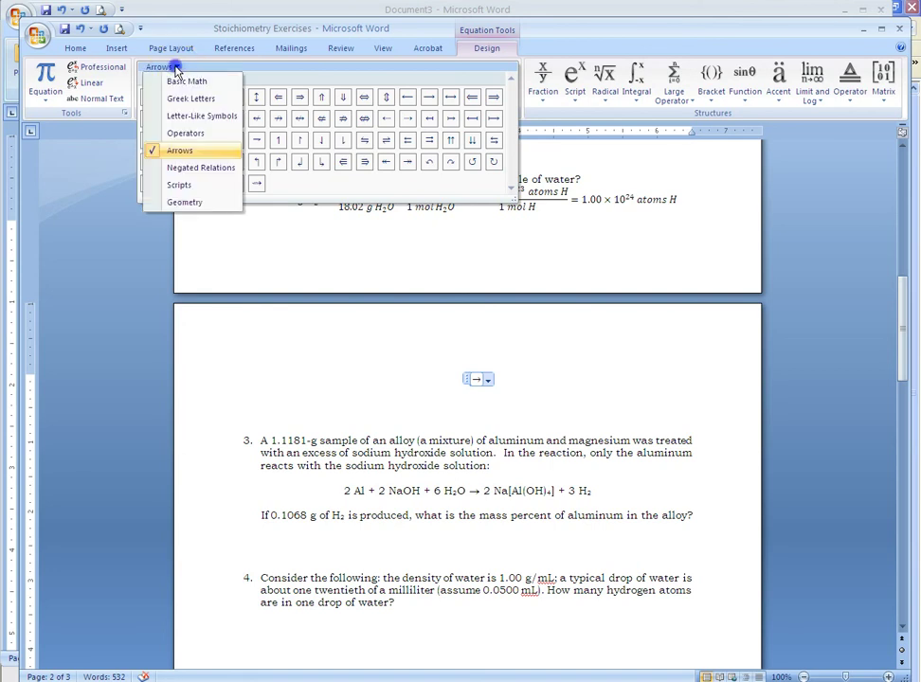
{"action": "left_click", "coordinate": [183, 133]}
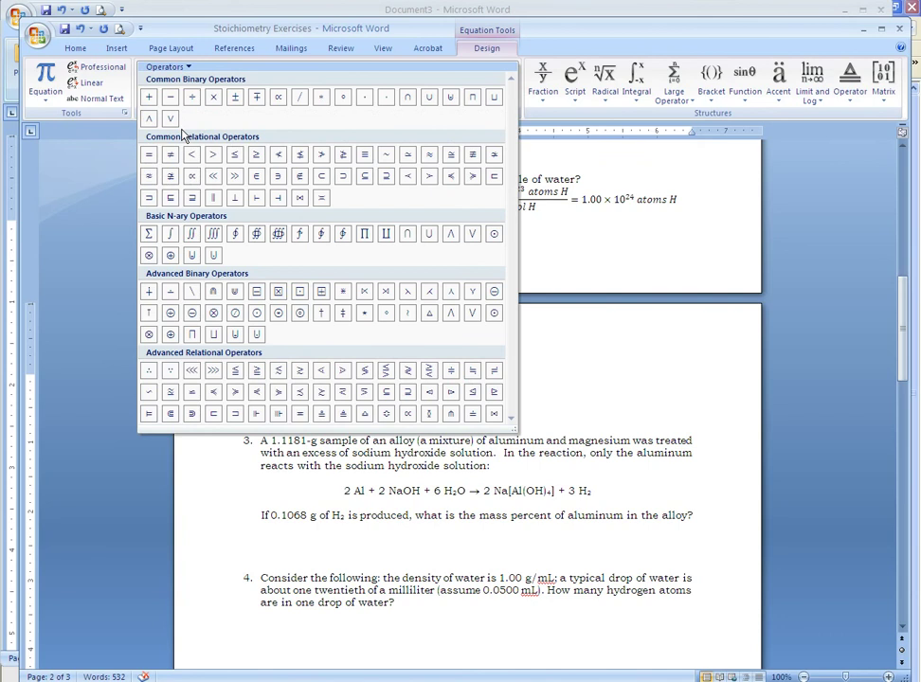
{"action": "left_click", "coordinate": [188, 67]}
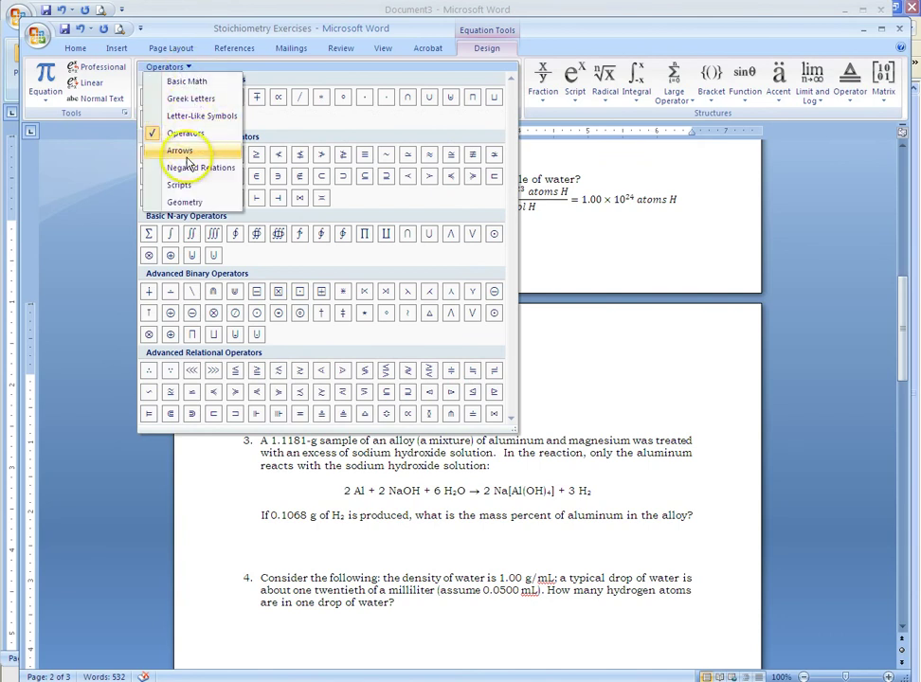
{"action": "left_click", "coordinate": [187, 190]}
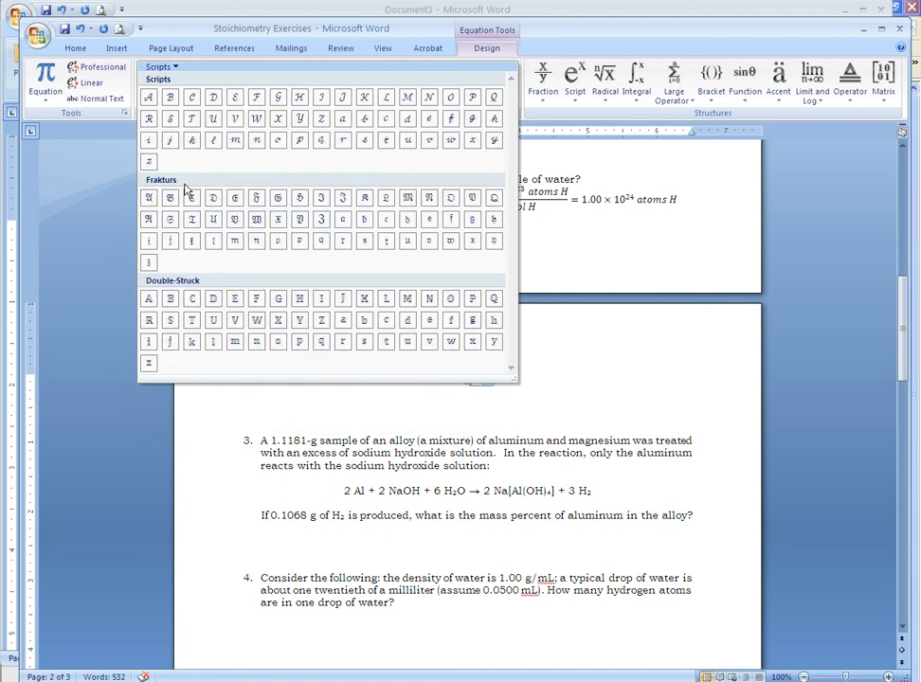
{"action": "left_click", "coordinate": [174, 68]}
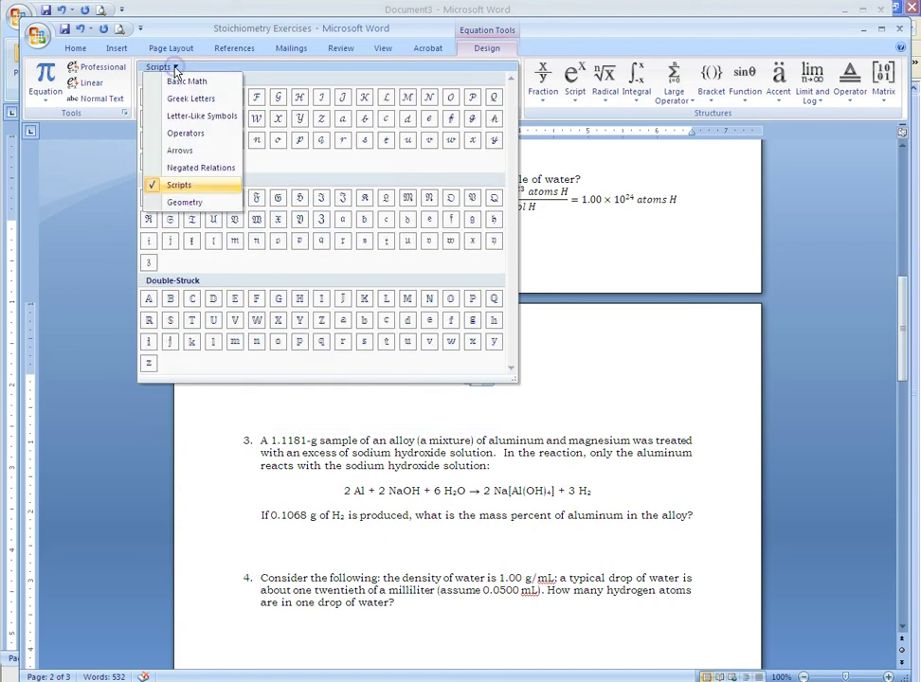
{"action": "left_click", "coordinate": [182, 202]}
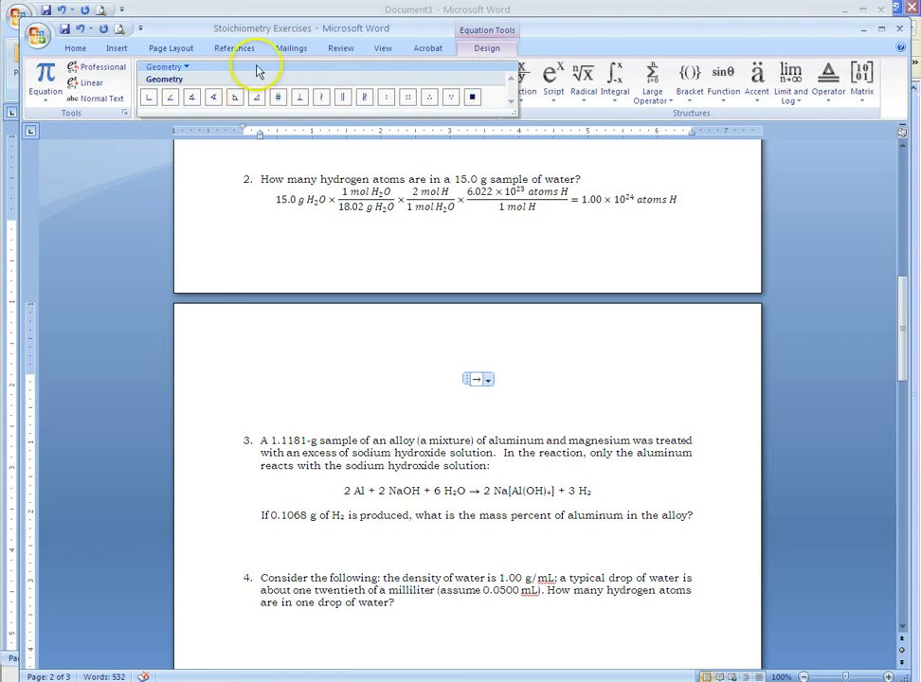
{"action": "left_click", "coordinate": [186, 66]}
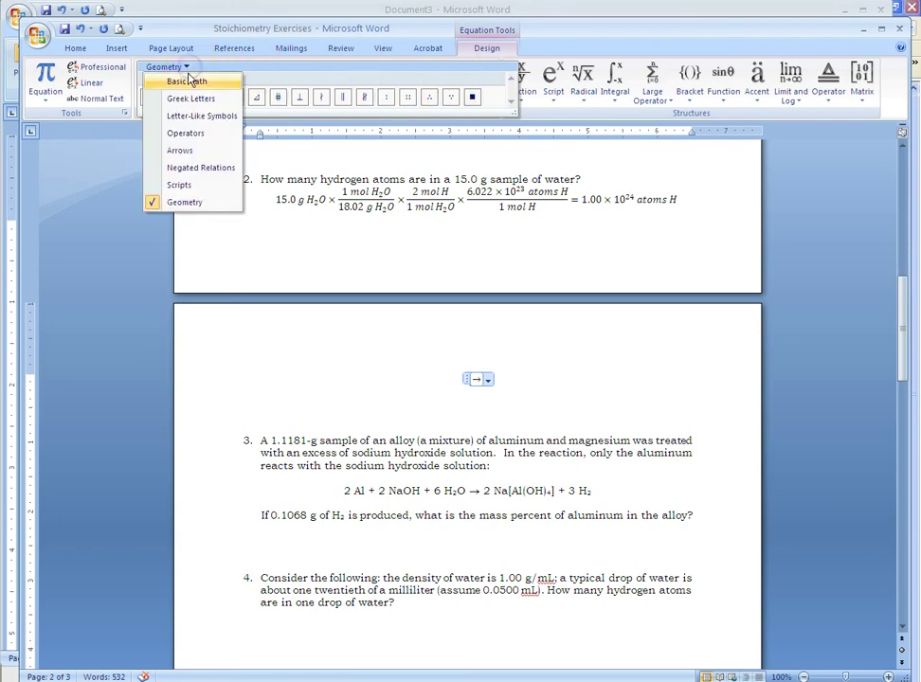
{"action": "left_click", "coordinate": [189, 82]}
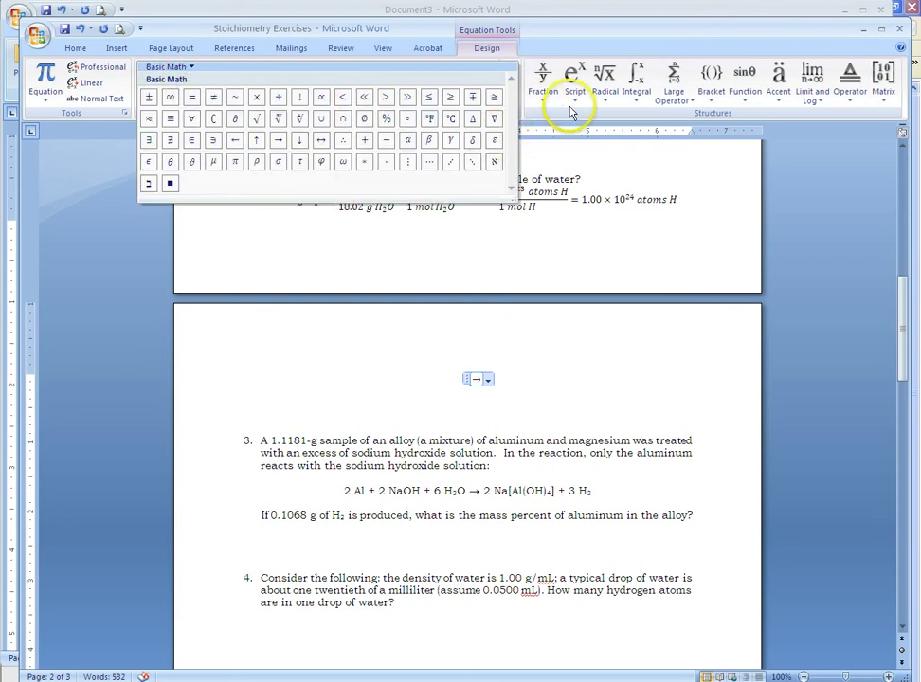
Step: Insert the quadratic formula from the Radical gallery into the equation
{"action": "left_click", "coordinate": [576, 43]}
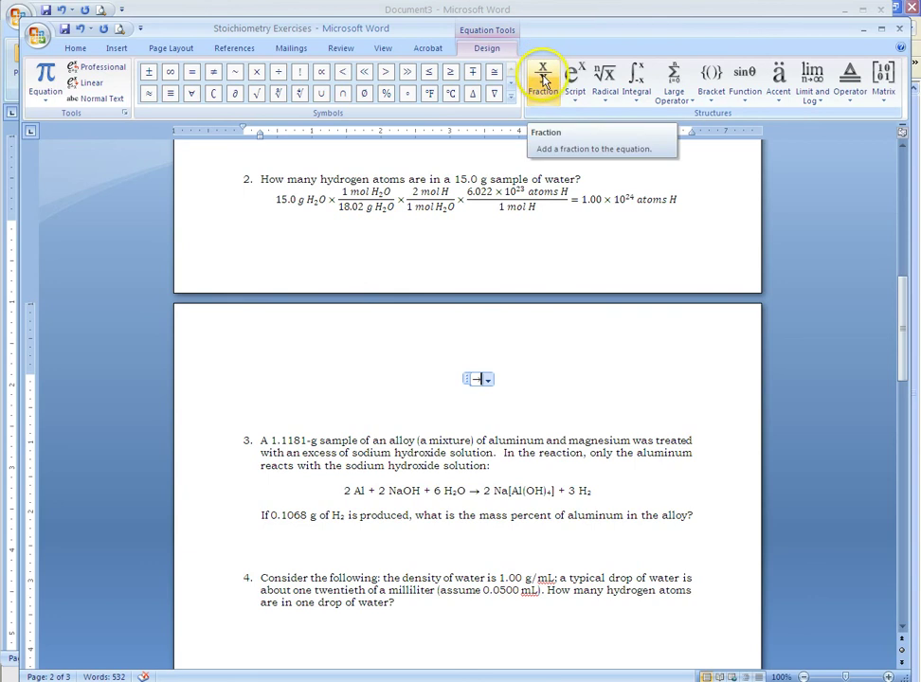
{"action": "left_click", "coordinate": [607, 81]}
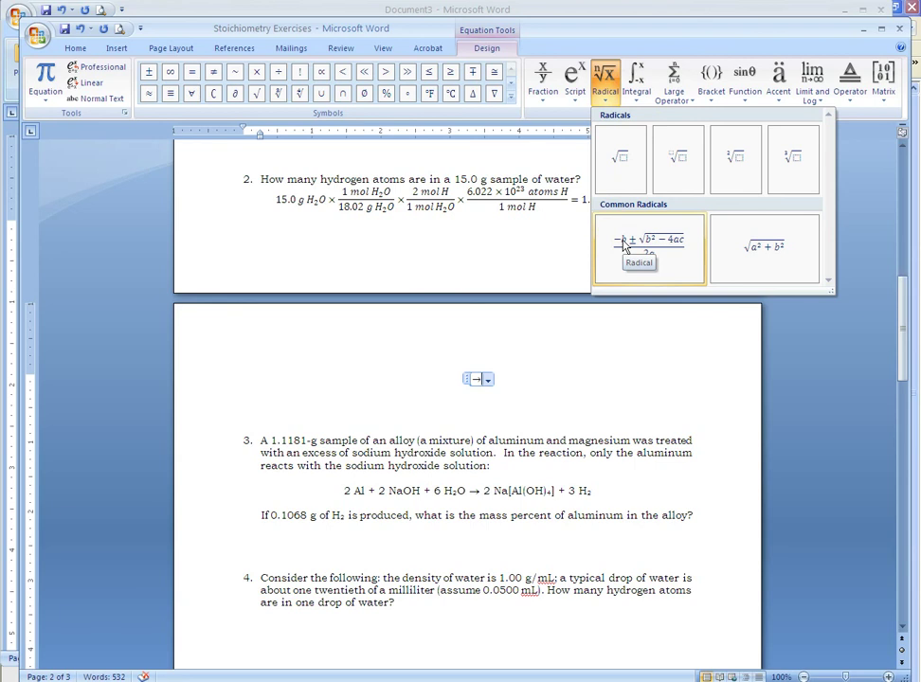
{"action": "left_click", "coordinate": [623, 243]}
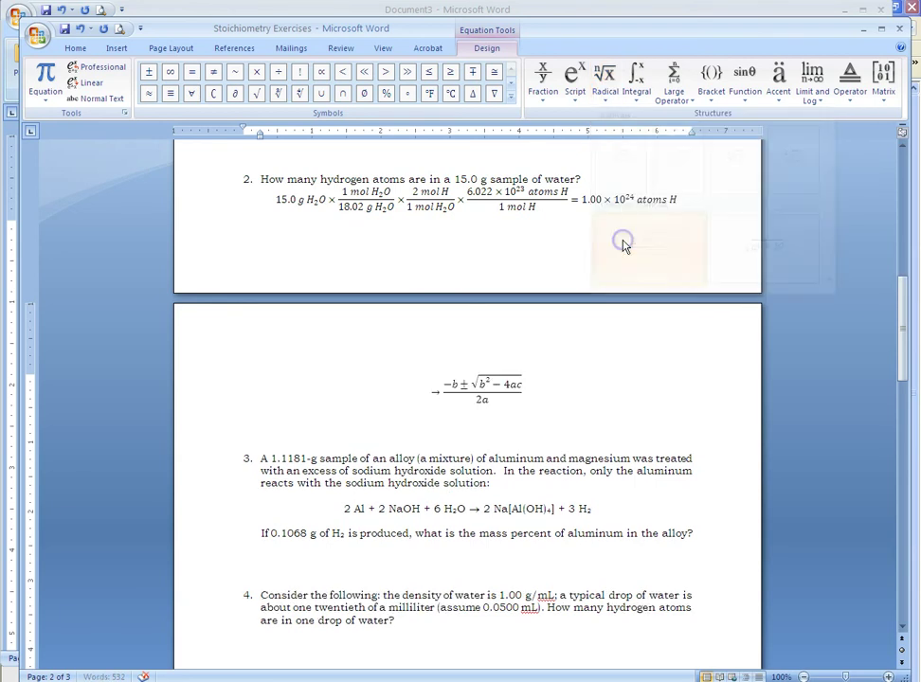
Step: Edit the numerator to read −4 ± √(b² − 4ac), adding ± from the symbols
{"action": "left_click_drag", "start_coordinate": [444, 383], "coordinate": [461, 383]}
{"action": "left_click", "coordinate": [455, 383]}
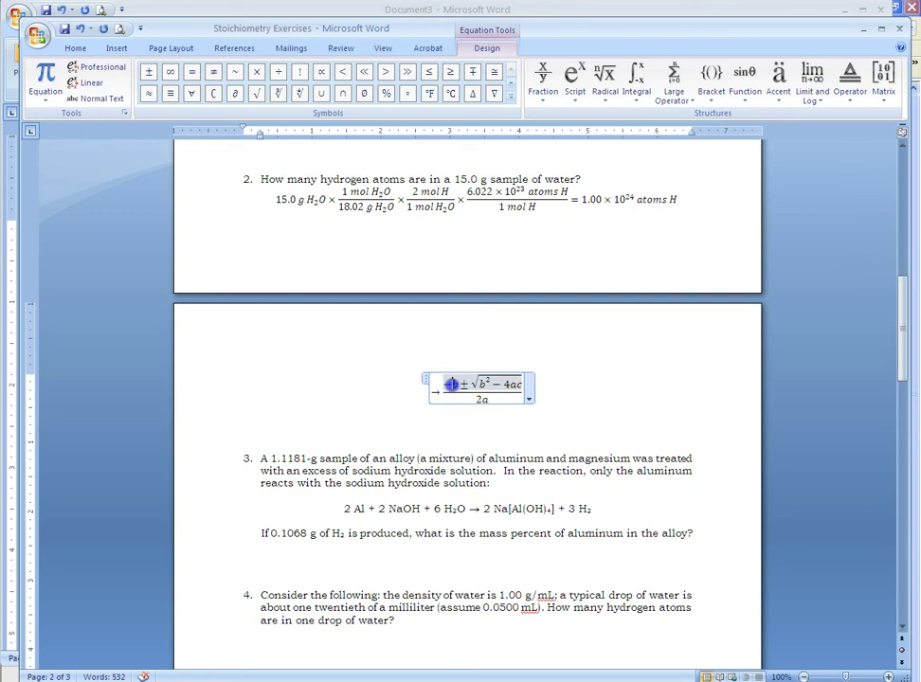
{"action": "left_click", "coordinate": [453, 384]}
{"action": "left_click", "coordinate": [454, 383]}
{"action": "key", "text": "ctrl+z"}
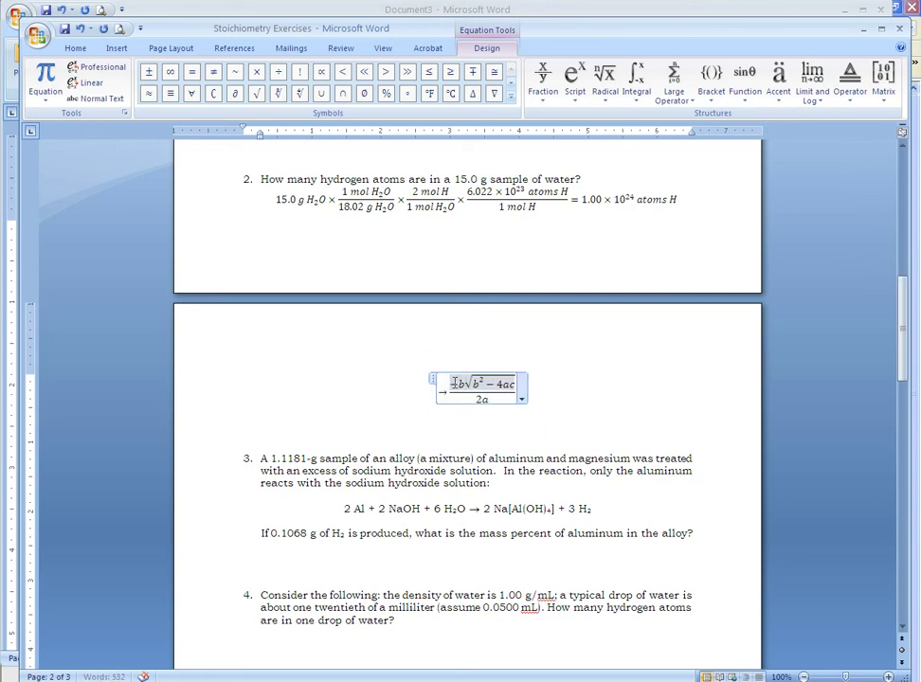
{"action": "key", "text": "BackSpace"}
{"action": "type", "text": "-"}
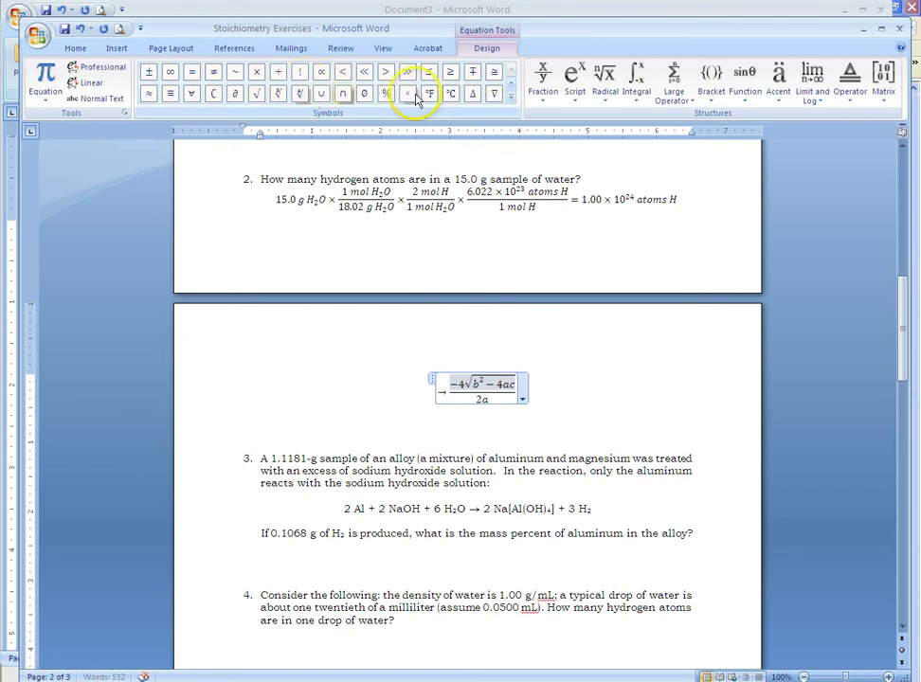
{"action": "left_click", "coordinate": [513, 97]}
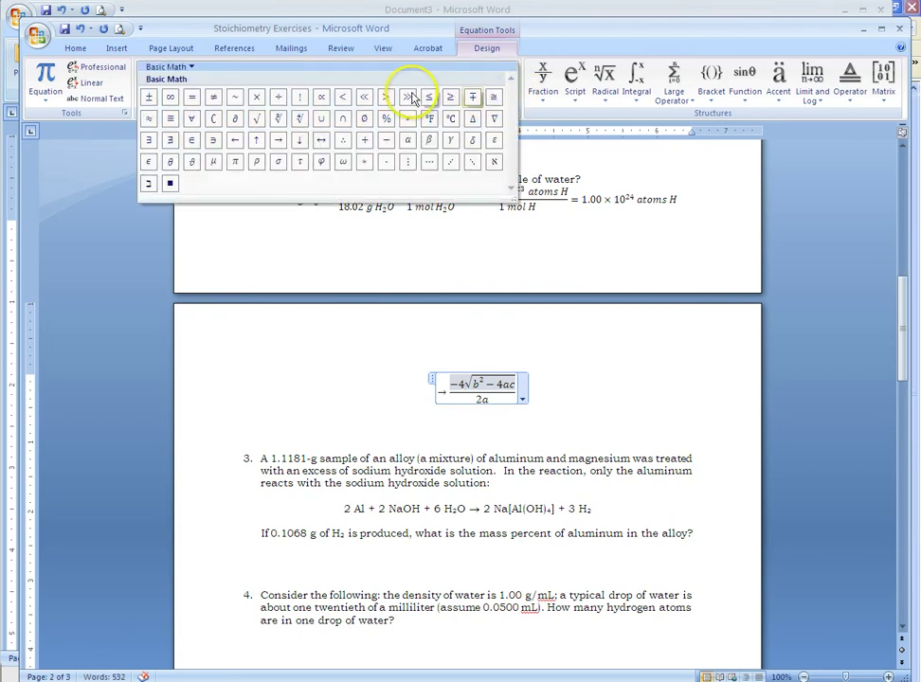
{"action": "left_click", "coordinate": [155, 100]}
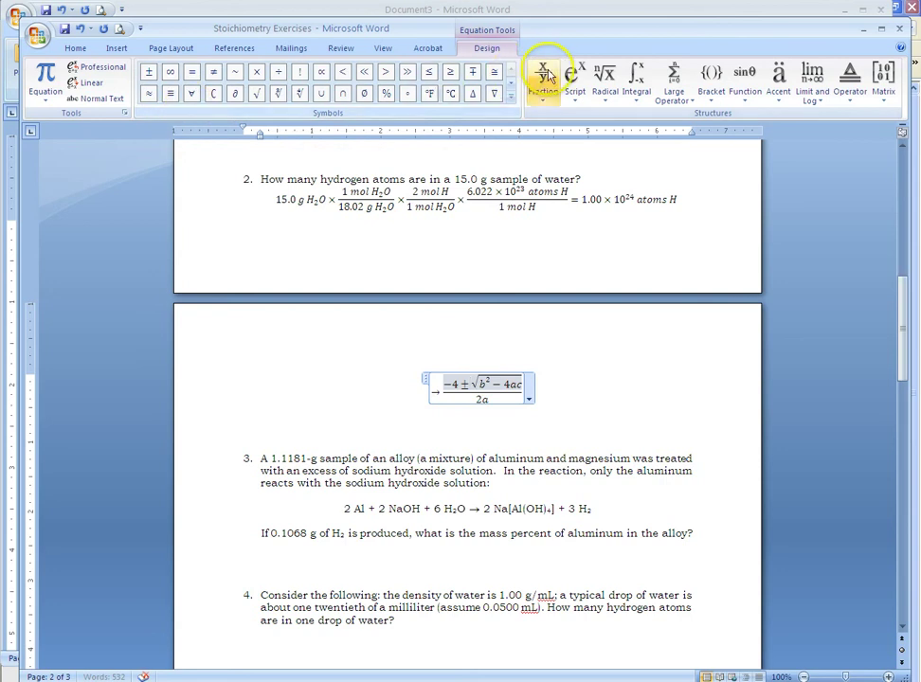
{"action": "left_click", "coordinate": [635, 80]}
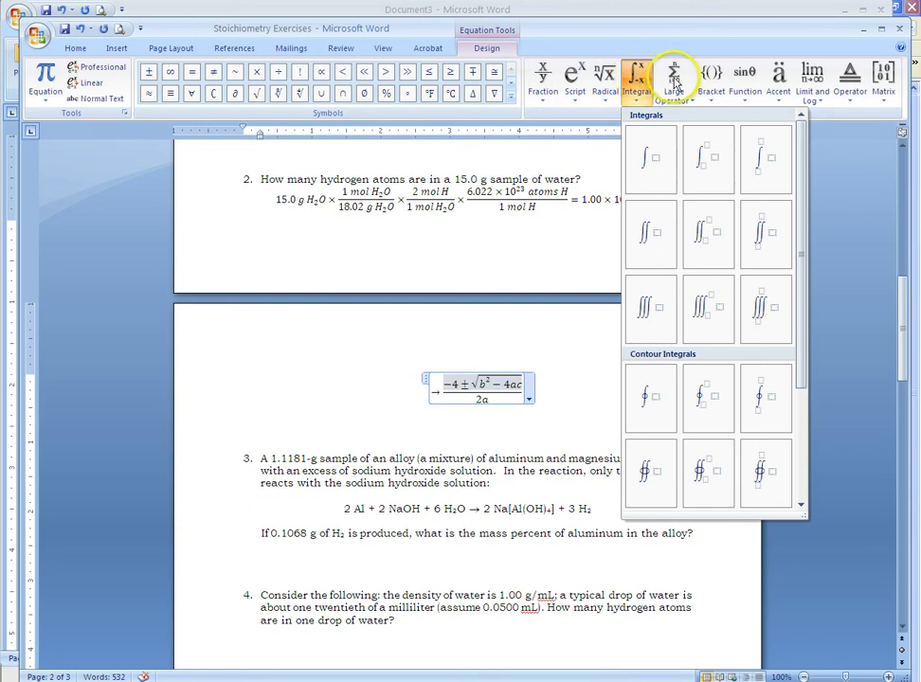
Step: Browse the Integral, Large Operator and Bracket galleries without inserting anything
{"action": "left_click", "coordinate": [674, 75]}
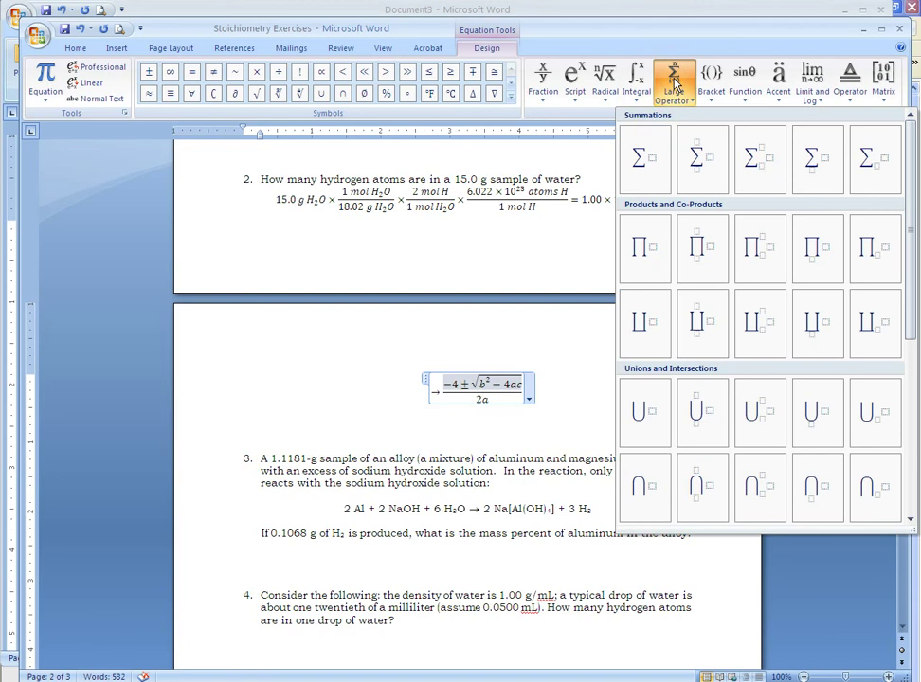
{"action": "left_click", "coordinate": [711, 77]}
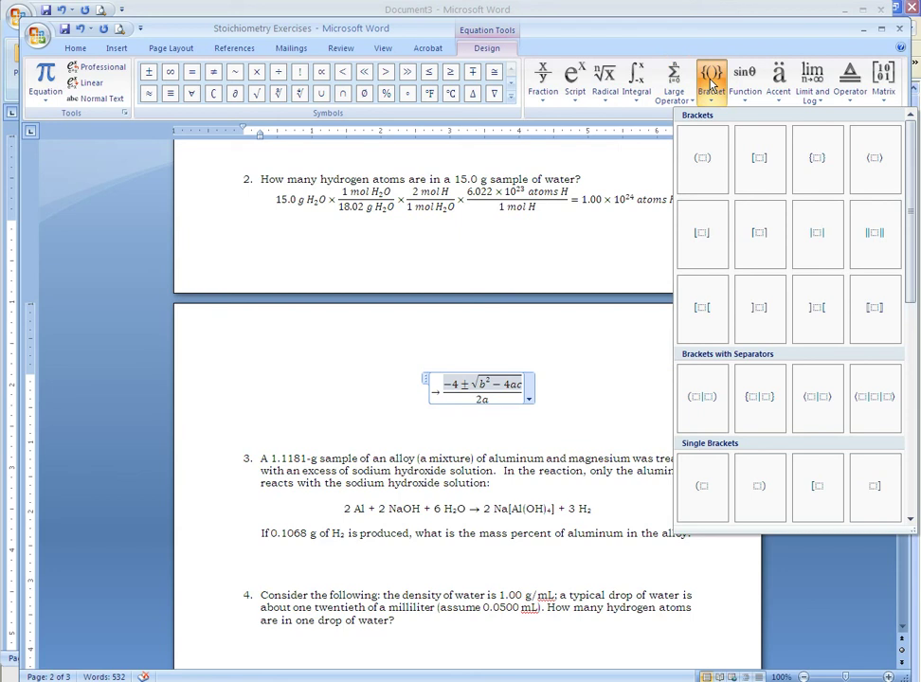
{"action": "left_click", "coordinate": [715, 85]}
{"action": "left_click", "coordinate": [547, 304]}
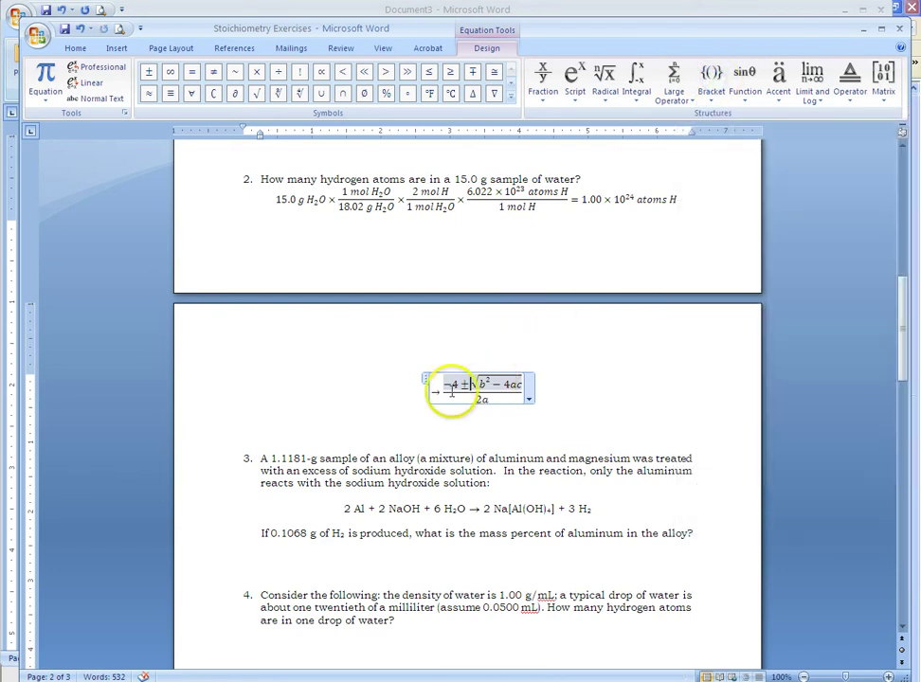
Step: Delete the arrow and quadratic formula, leaving an empty equation placeholder
{"action": "left_click", "coordinate": [436, 391]}
{"action": "left_click_drag", "start_coordinate": [436, 391], "coordinate": [523, 392]}
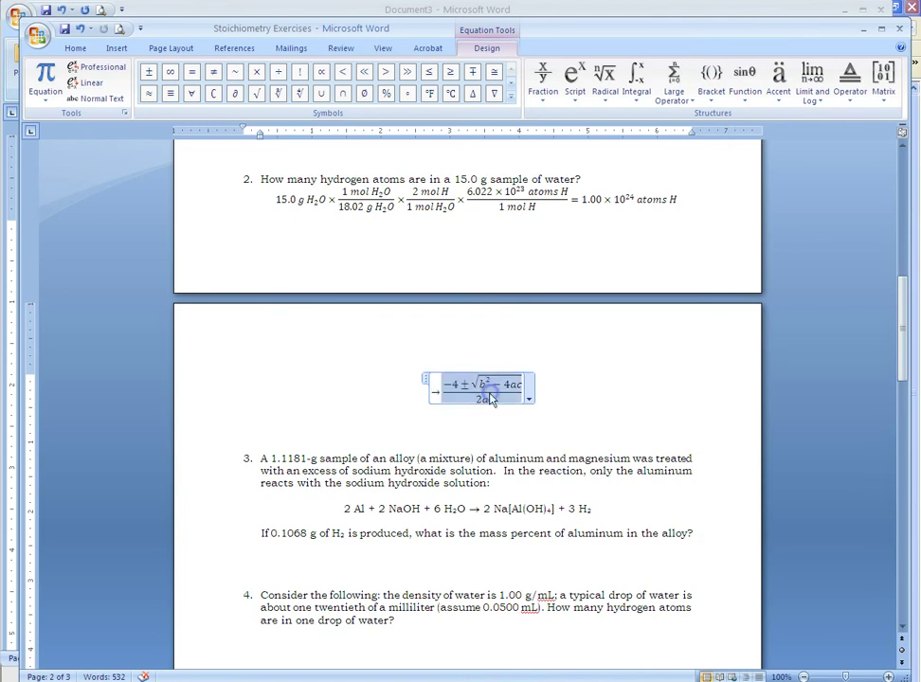
{"action": "key", "text": "Delete"}
Step: Fill the empty equation with a bracket pair enclosing a blank stacked fraction
{"action": "key", "text": "BackSpace"}
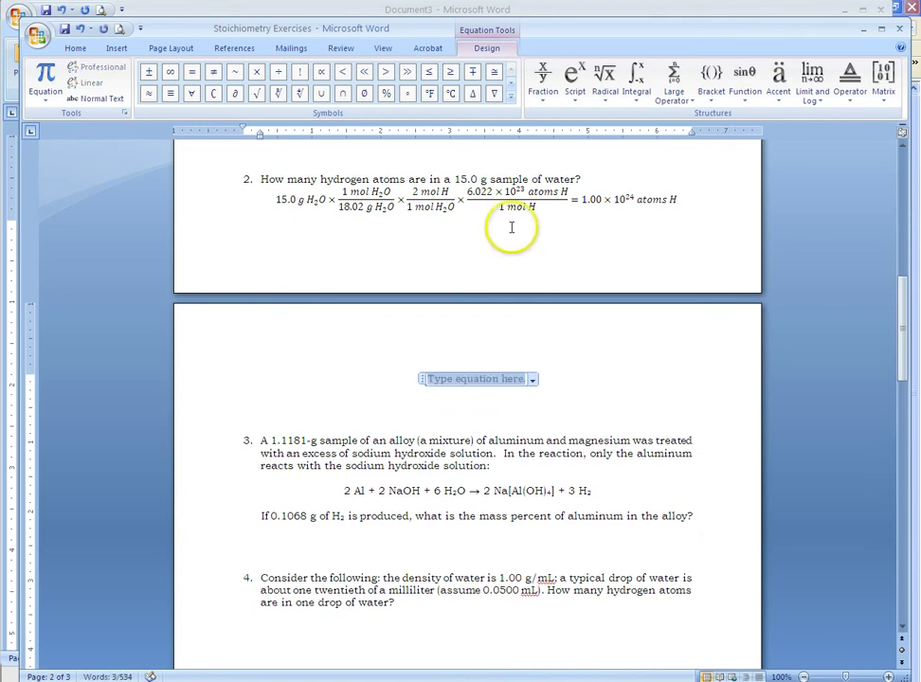
{"action": "left_click", "coordinate": [706, 83]}
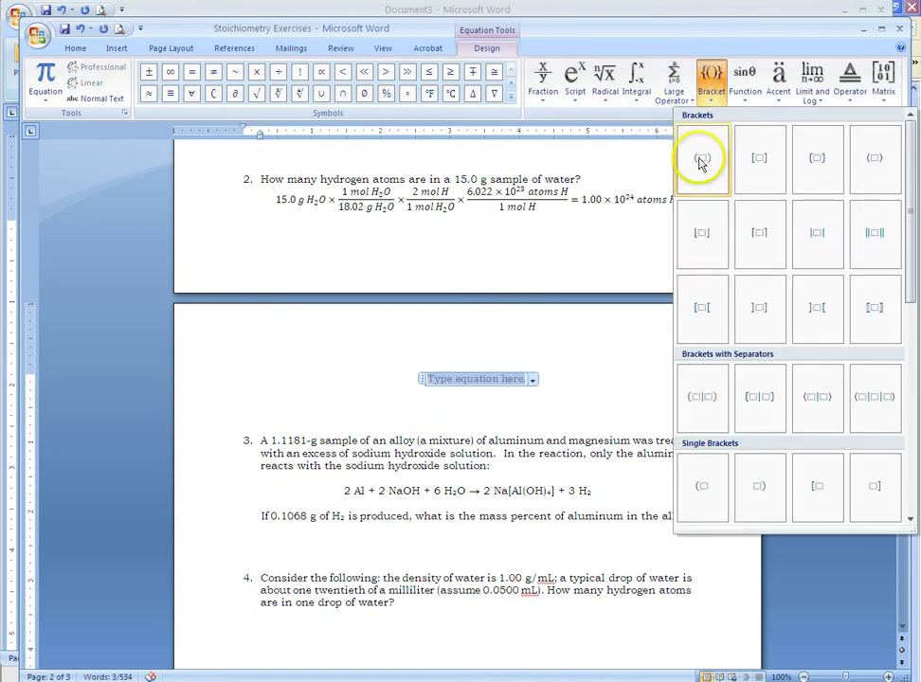
{"action": "left_click", "coordinate": [747, 162]}
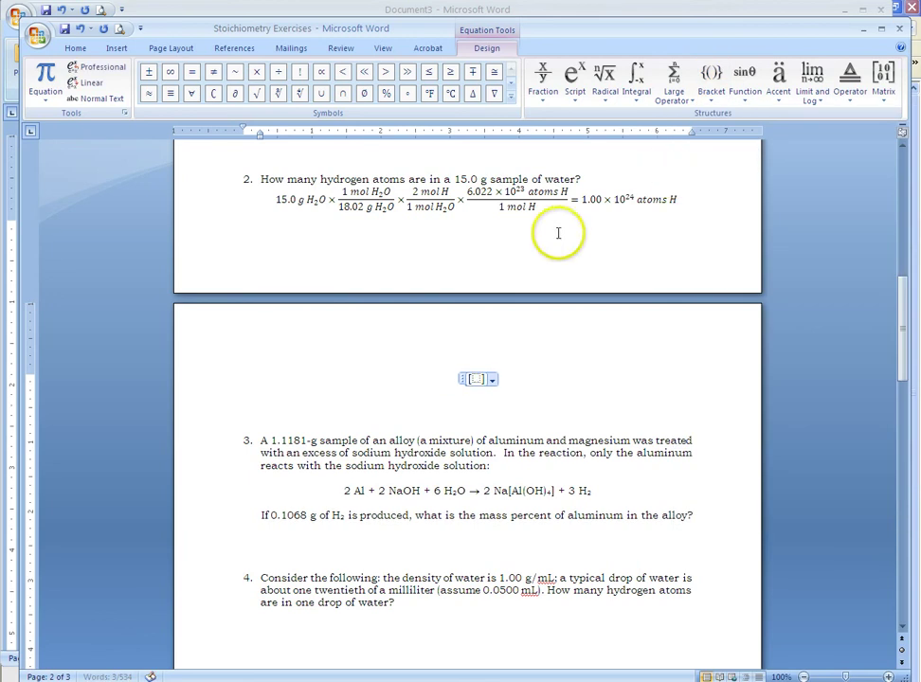
{"action": "left_click", "coordinate": [475, 379]}
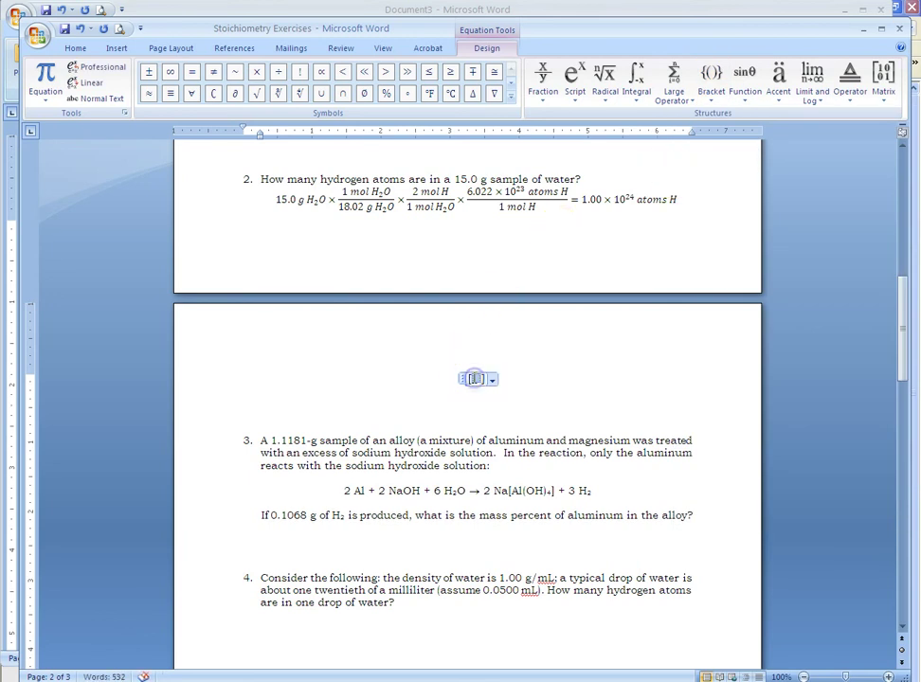
{"action": "left_click", "coordinate": [543, 78]}
{"action": "left_click", "coordinate": [555, 178]}
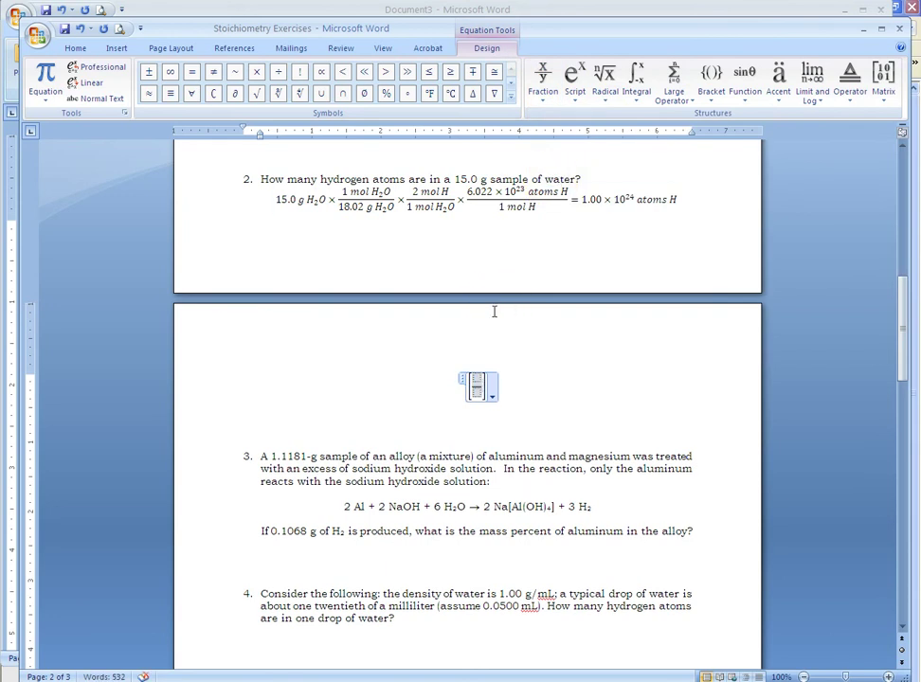
{"action": "left_click", "coordinate": [713, 81]}
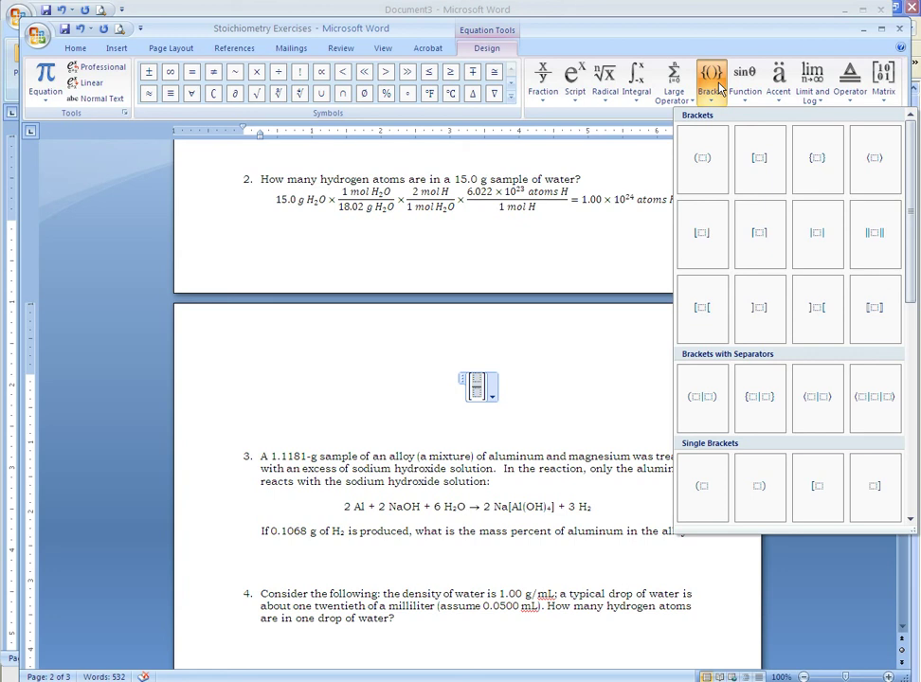
{"action": "left_click", "coordinate": [747, 81]}
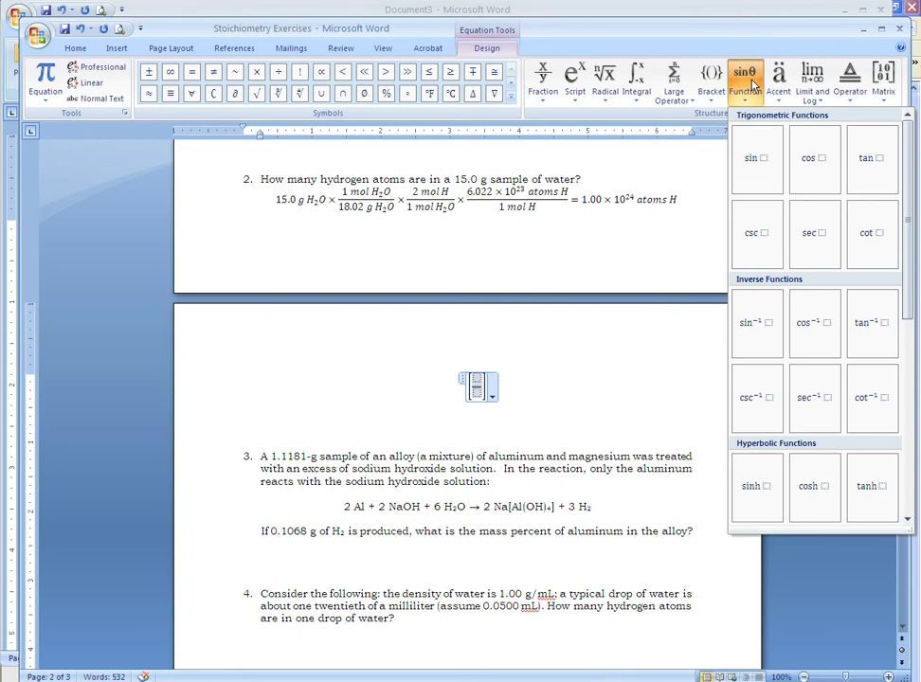
{"action": "left_click", "coordinate": [779, 93]}
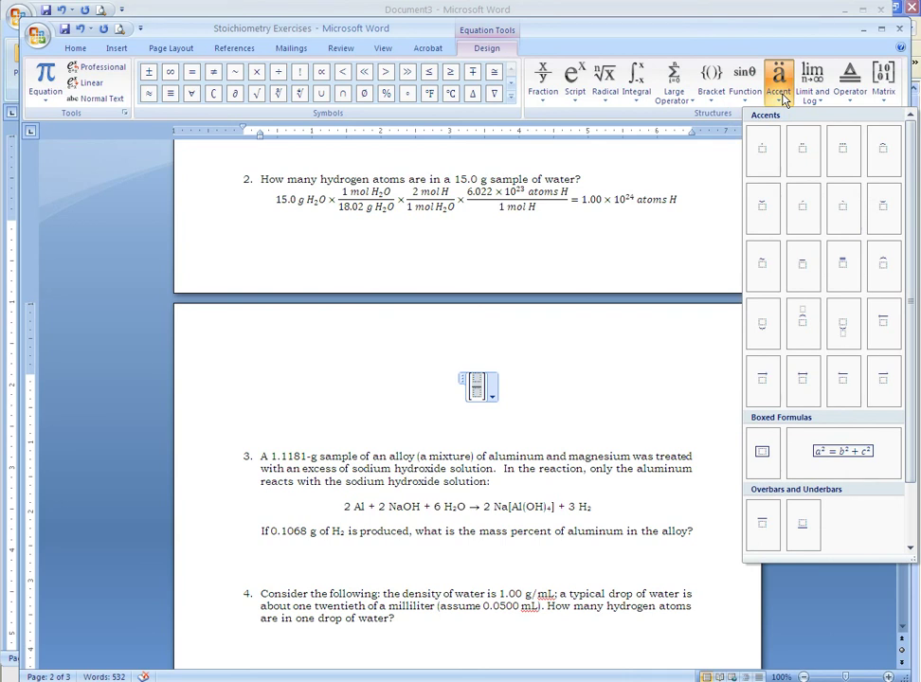
{"action": "left_click", "coordinate": [807, 83]}
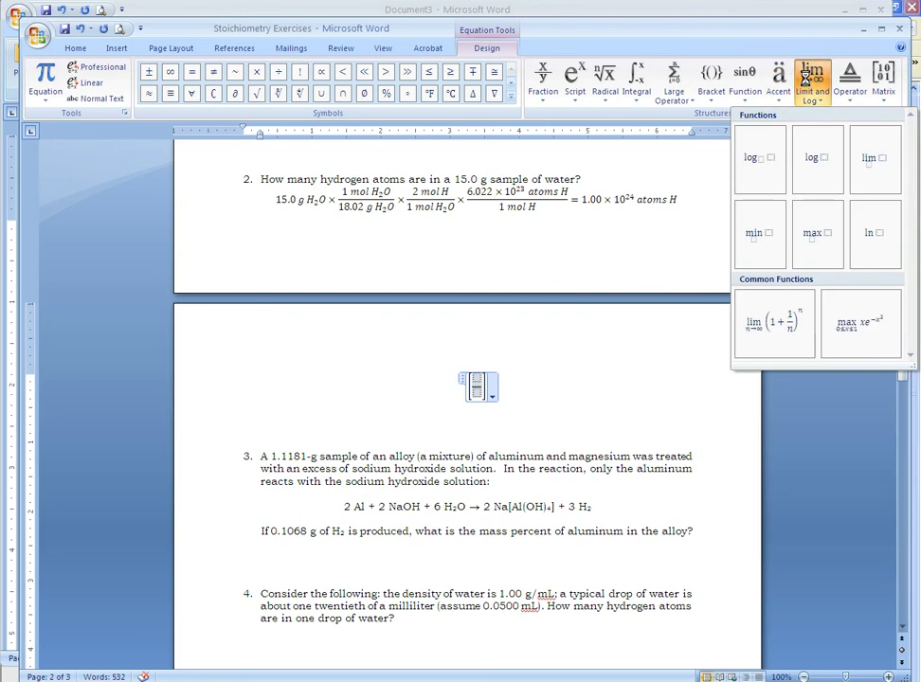
{"action": "left_click", "coordinate": [851, 84]}
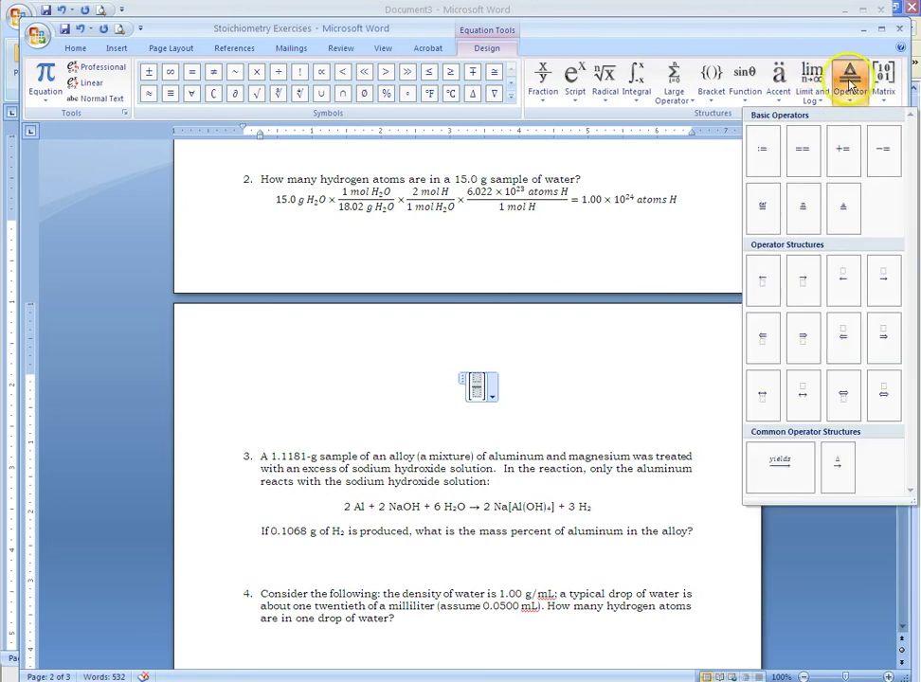
{"action": "left_click", "coordinate": [883, 83]}
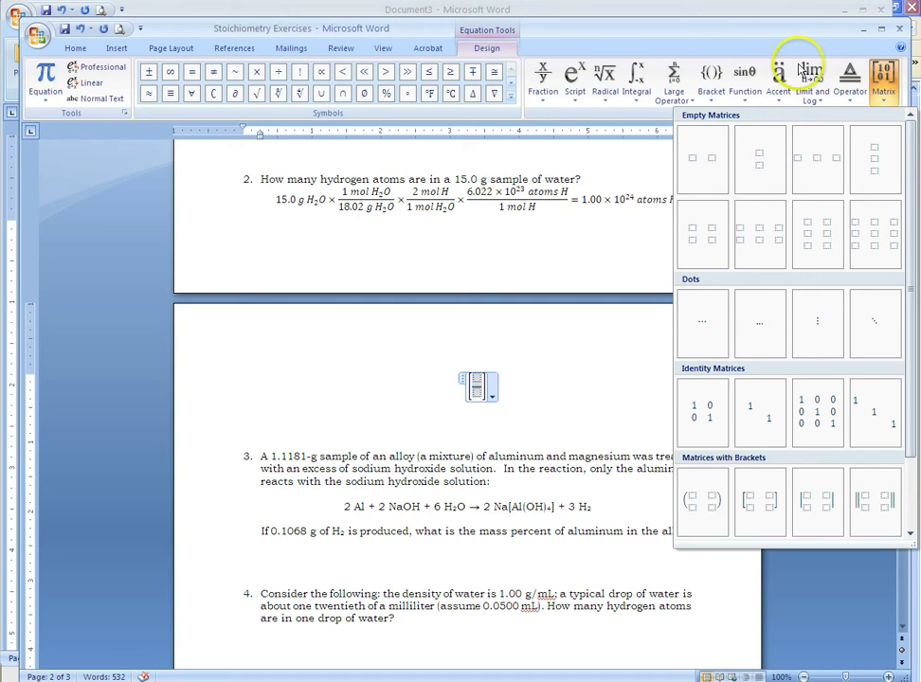
{"action": "left_click", "coordinate": [548, 29]}
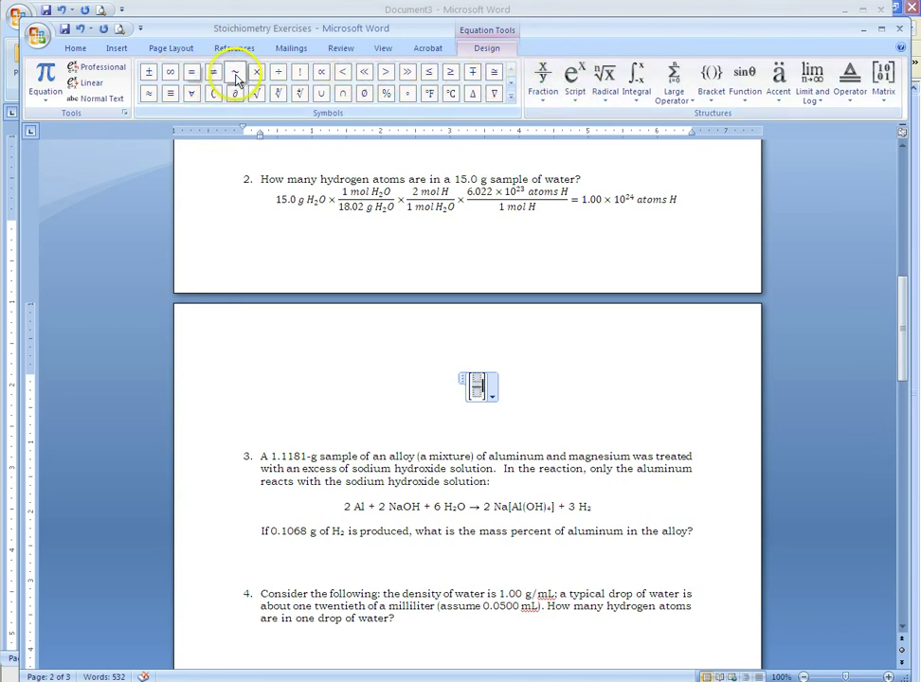
Step: Select the question 2 equation and try Times New Roman, then undo it
{"action": "left_click", "coordinate": [501, 384]}
{"action": "scroll", "coordinate": [401, 311], "scroll_direction": "up", "scroll_amount": 1}
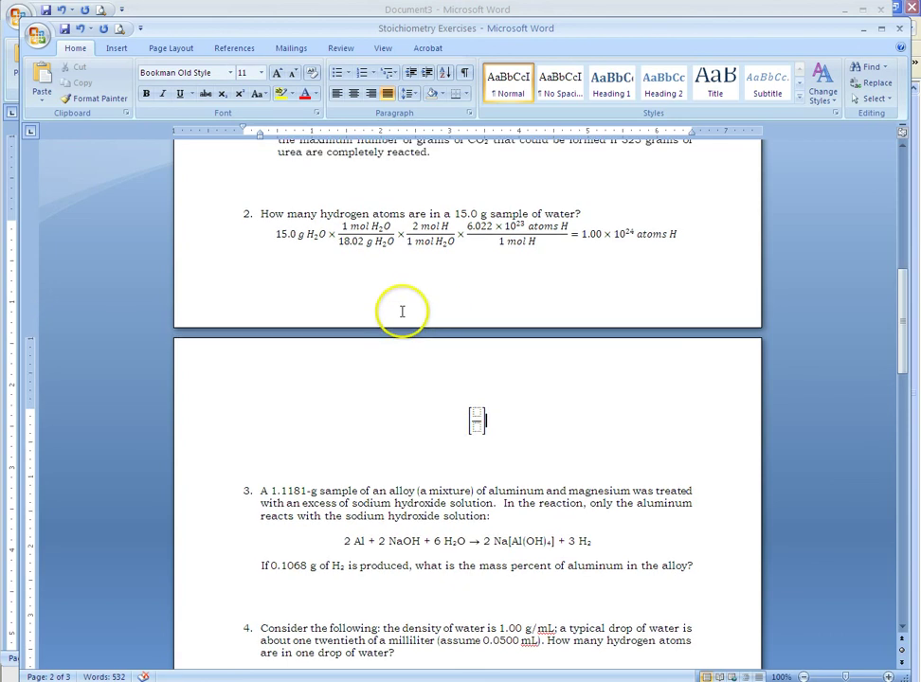
{"action": "left_click", "coordinate": [275, 235]}
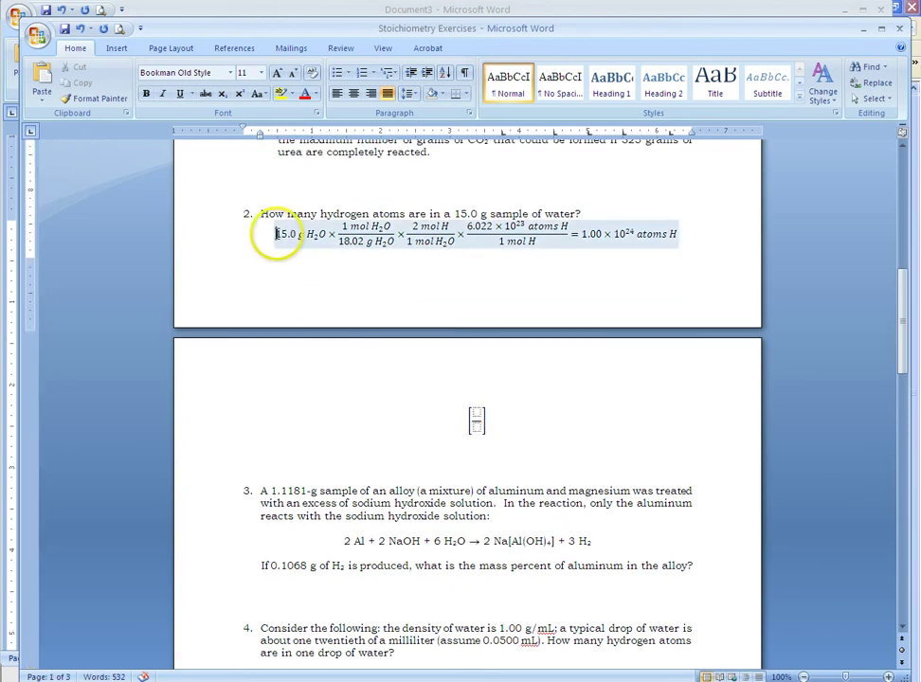
{"action": "left_click_drag", "start_coordinate": [276, 234], "coordinate": [674, 232]}
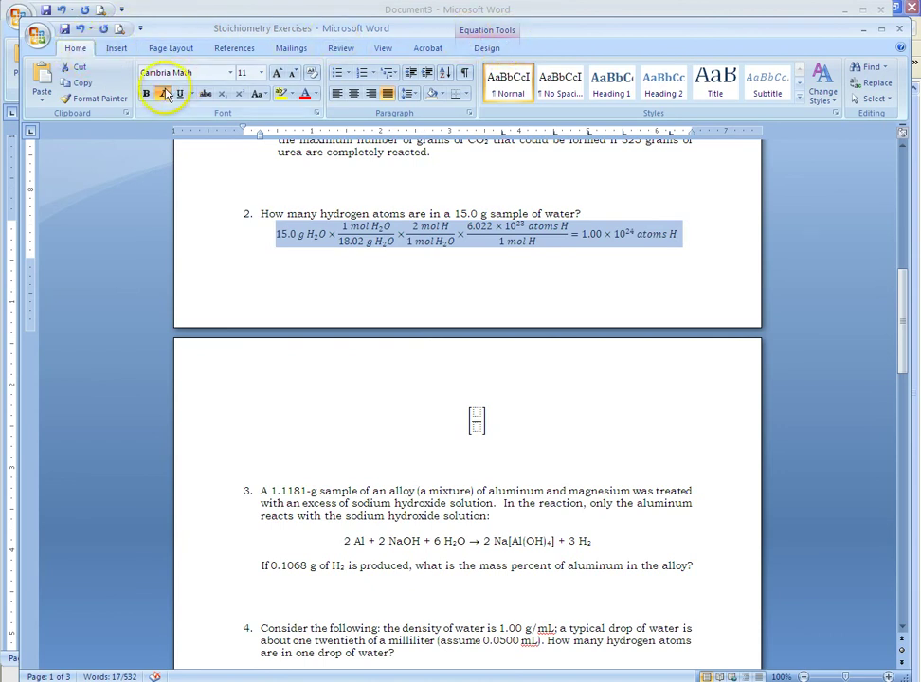
{"action": "left_click", "coordinate": [231, 74]}
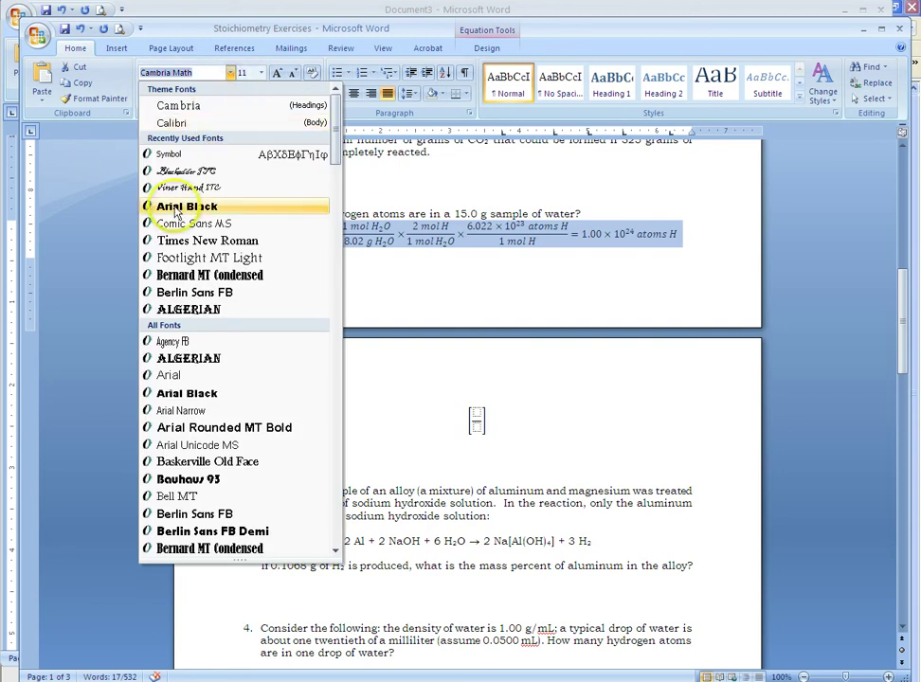
{"action": "left_click", "coordinate": [174, 232]}
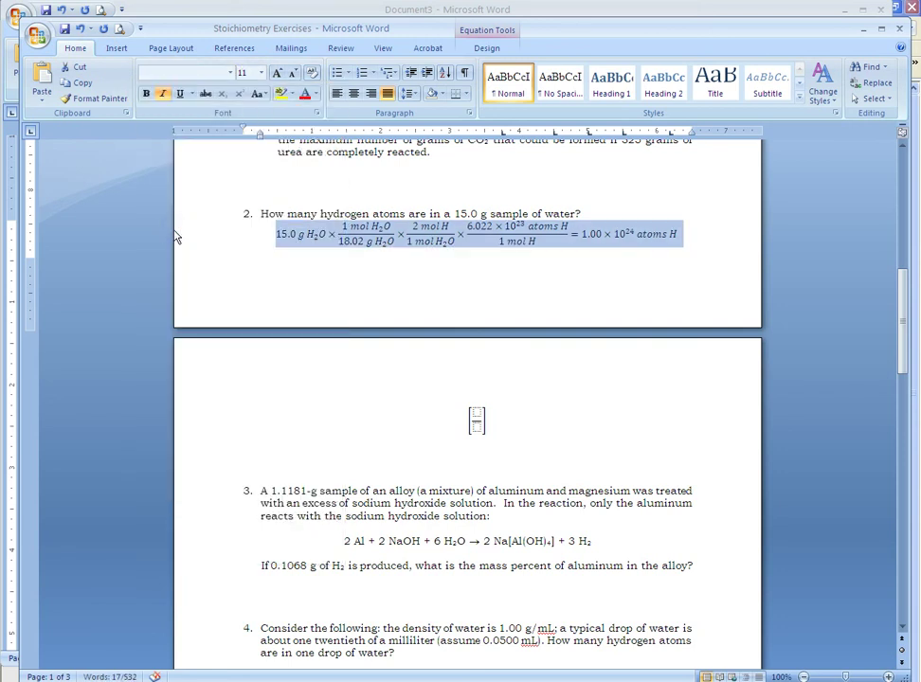
{"action": "left_click", "coordinate": [231, 74]}
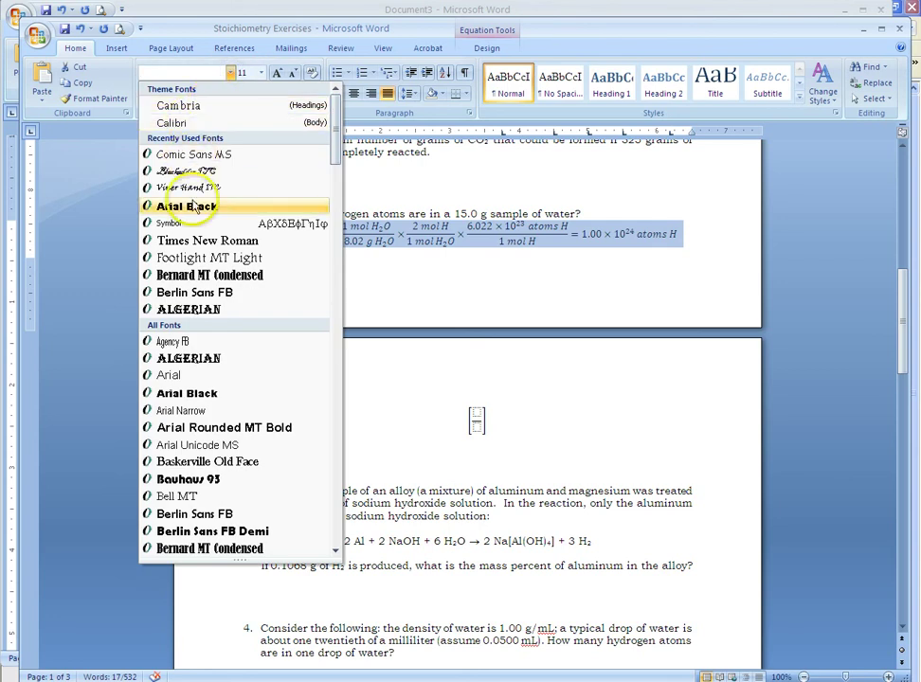
{"action": "left_click", "coordinate": [187, 243]}
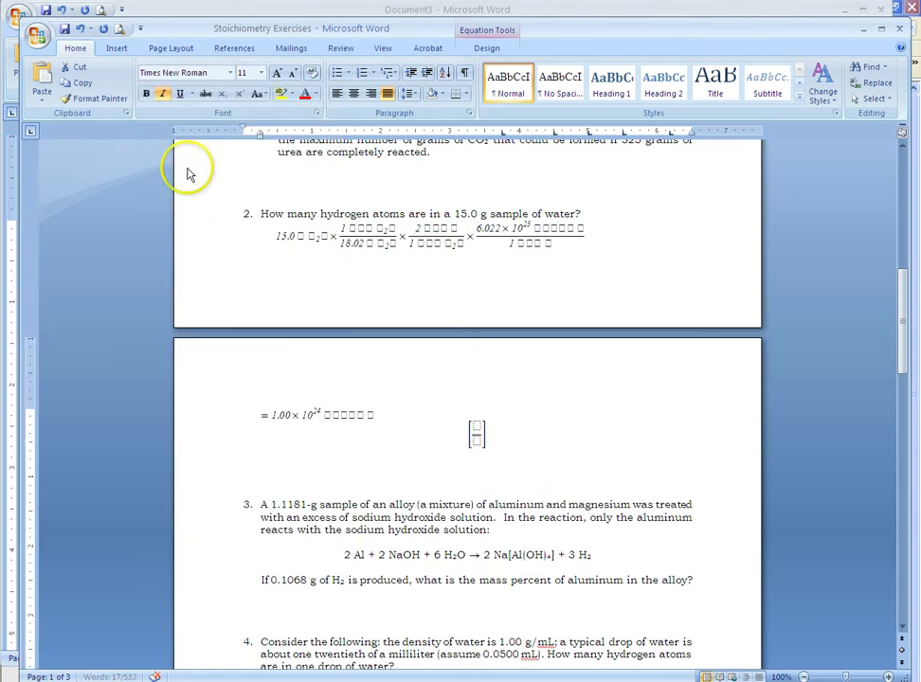
{"action": "key", "text": "ctrl+z"}
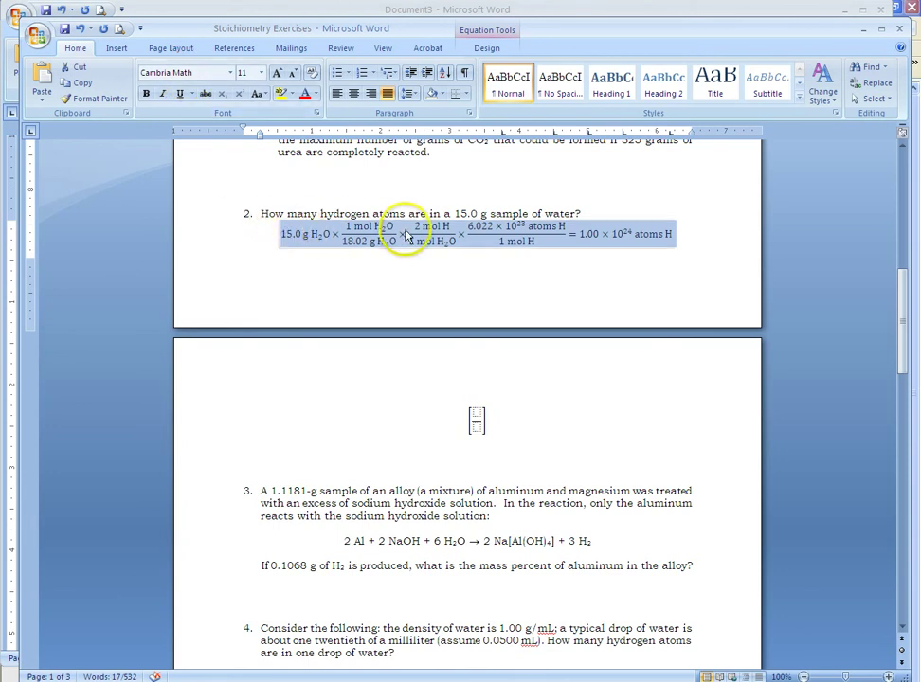
Step: Turn the question 2 equation red, leaving it non-bold and non-italic
{"action": "left_click", "coordinate": [147, 94]}
{"action": "left_click", "coordinate": [164, 94]}
{"action": "left_click", "coordinate": [164, 94]}
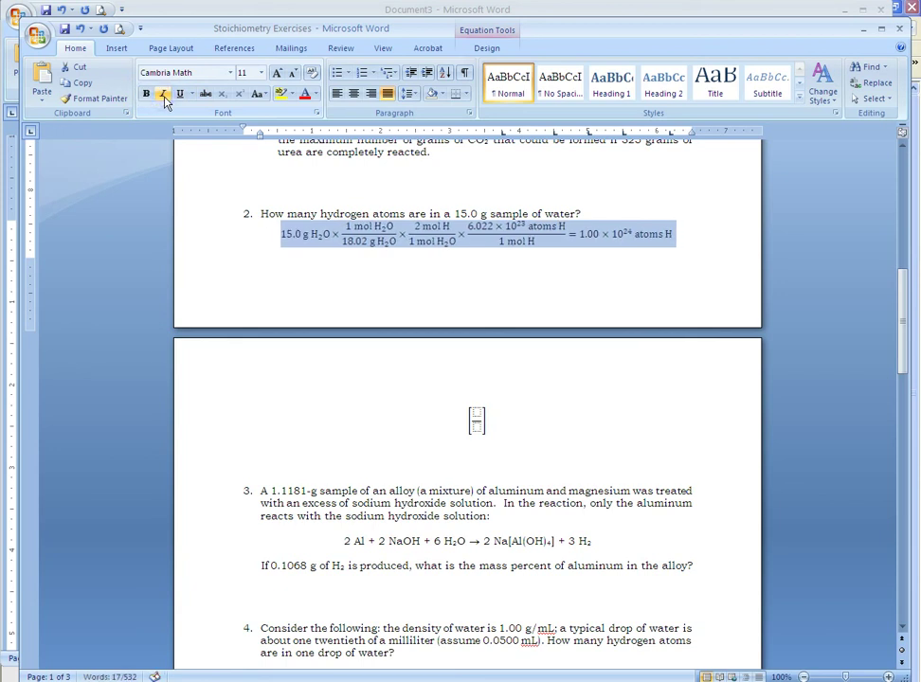
{"action": "left_click", "coordinate": [315, 94]}
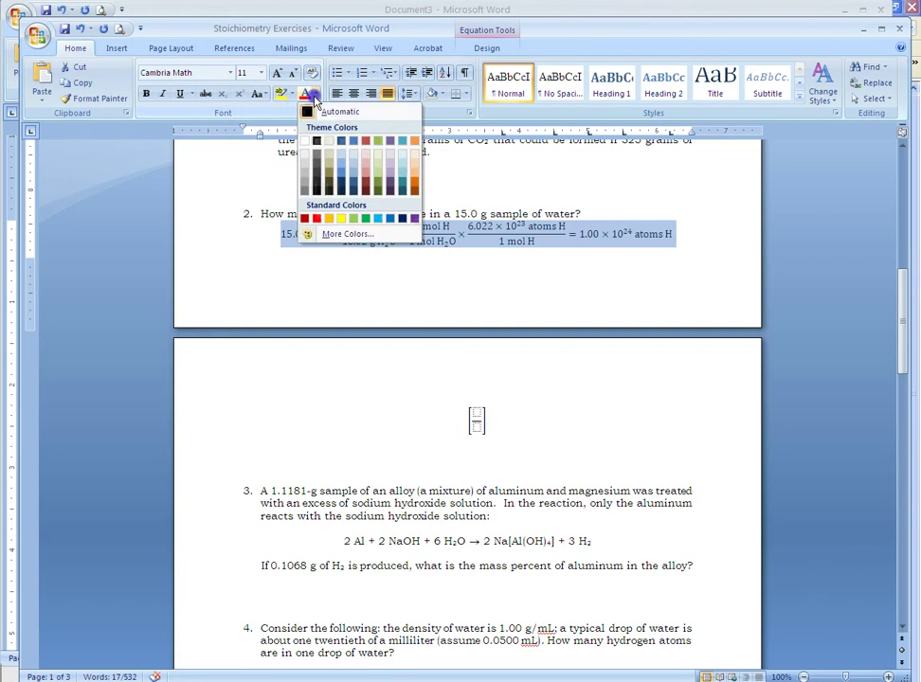
{"action": "left_click", "coordinate": [317, 219]}
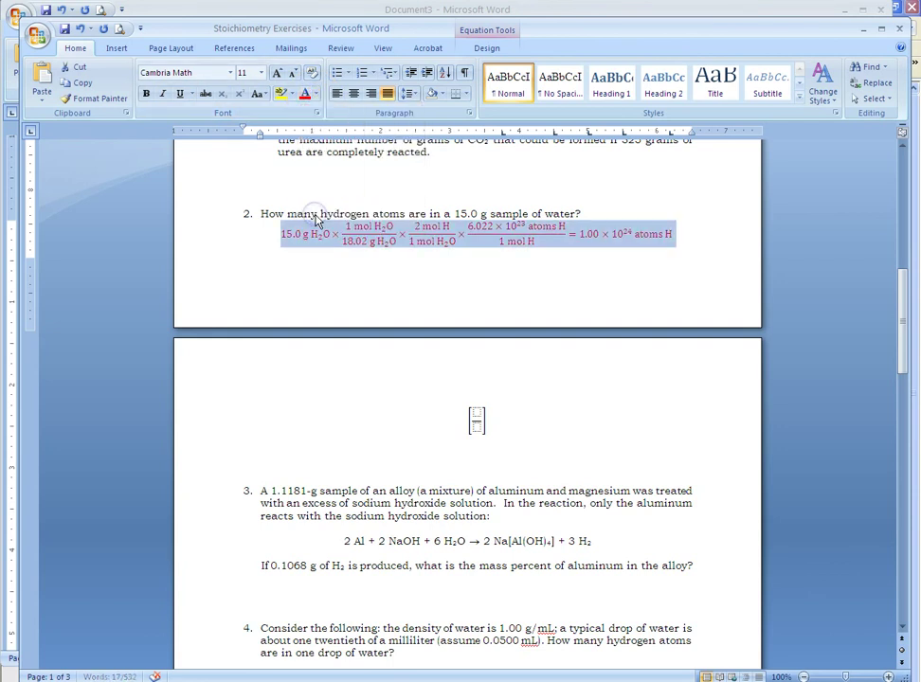
Step: Enlarge the equation font to 14 pt, then shrink it back down
{"action": "left_click", "coordinate": [276, 75]}
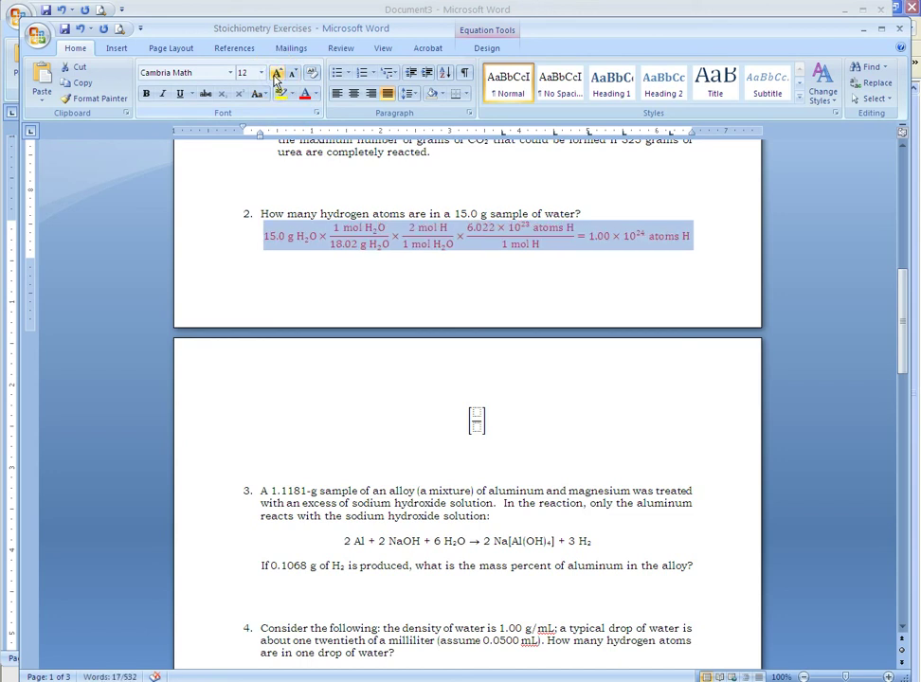
{"action": "left_click", "coordinate": [276, 76]}
{"action": "left_click", "coordinate": [295, 76]}
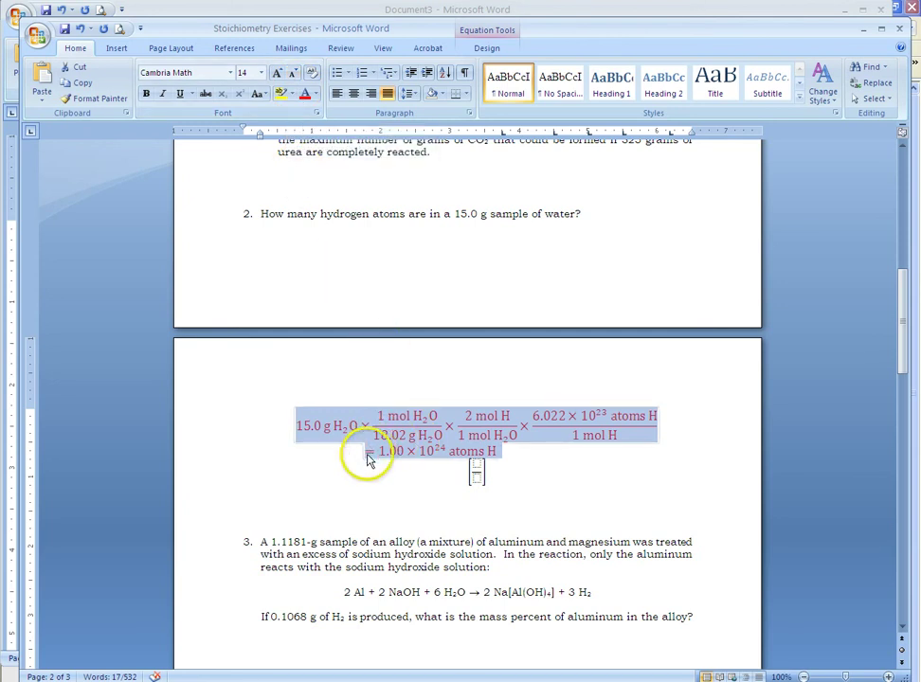
{"action": "left_click", "coordinate": [291, 75]}
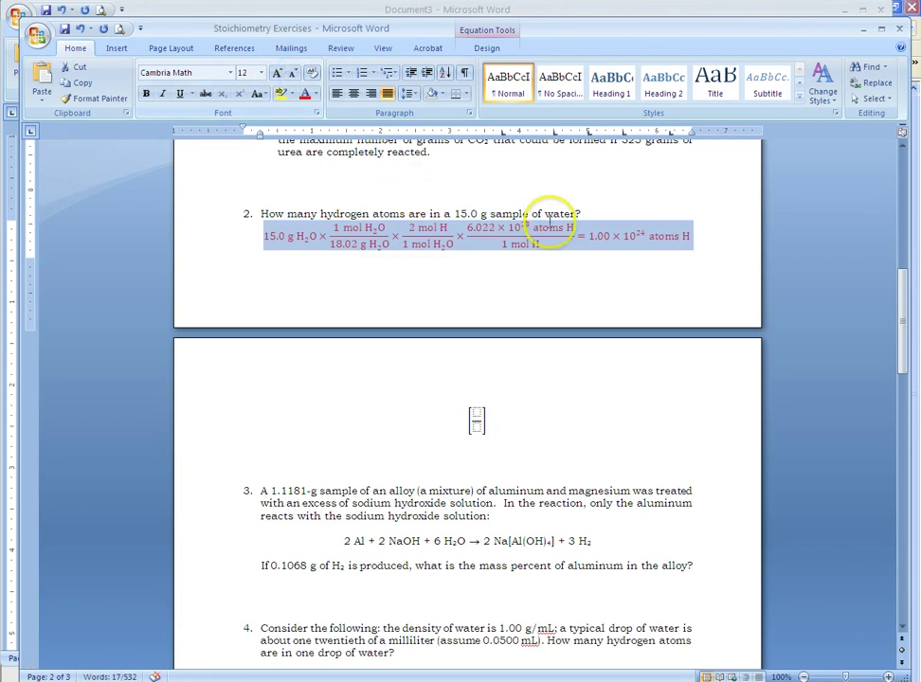
{"action": "left_click", "coordinate": [489, 415]}
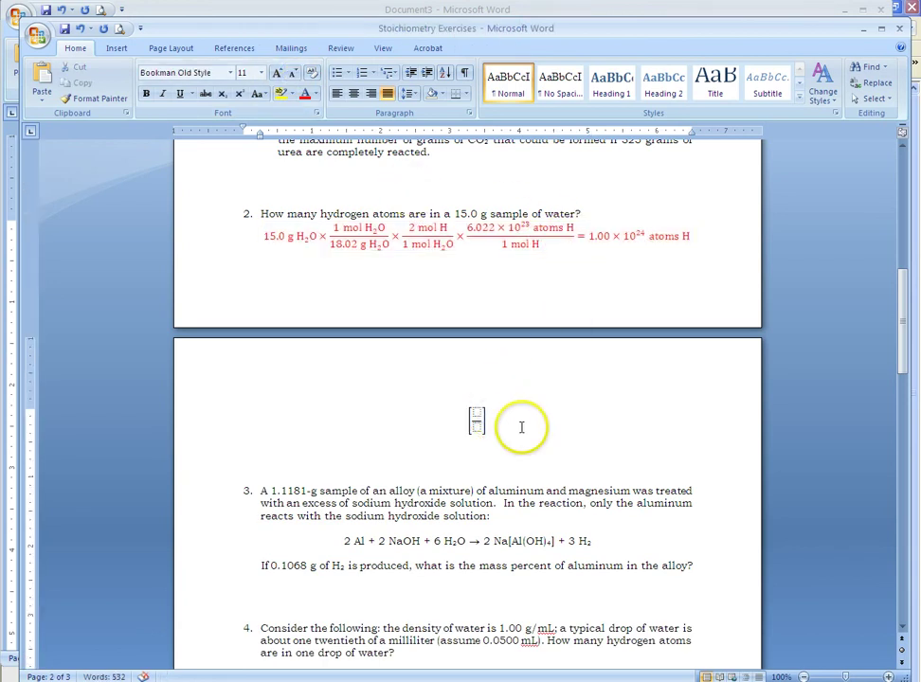
Step: Delete the empty placeholder and start a new equation beginning with c
{"action": "key", "text": "BackSpace"}
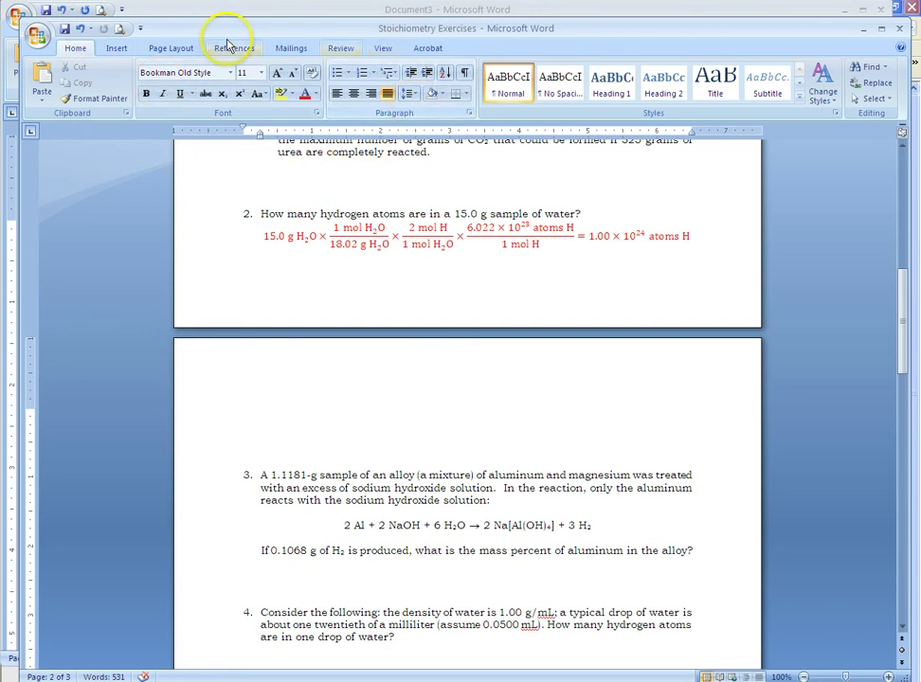
{"action": "left_click", "coordinate": [117, 47]}
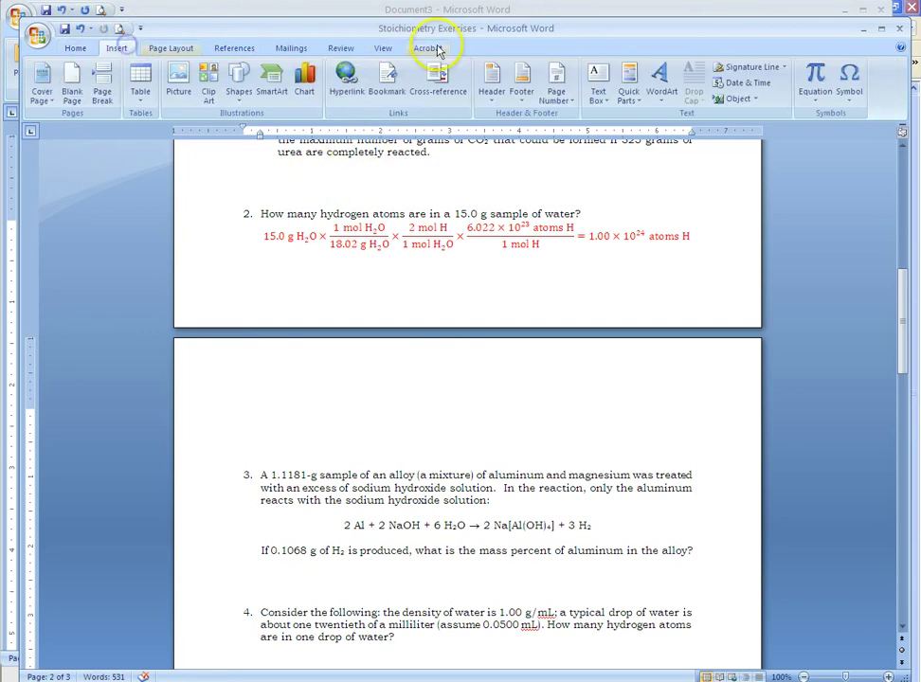
{"action": "left_click", "coordinate": [817, 82]}
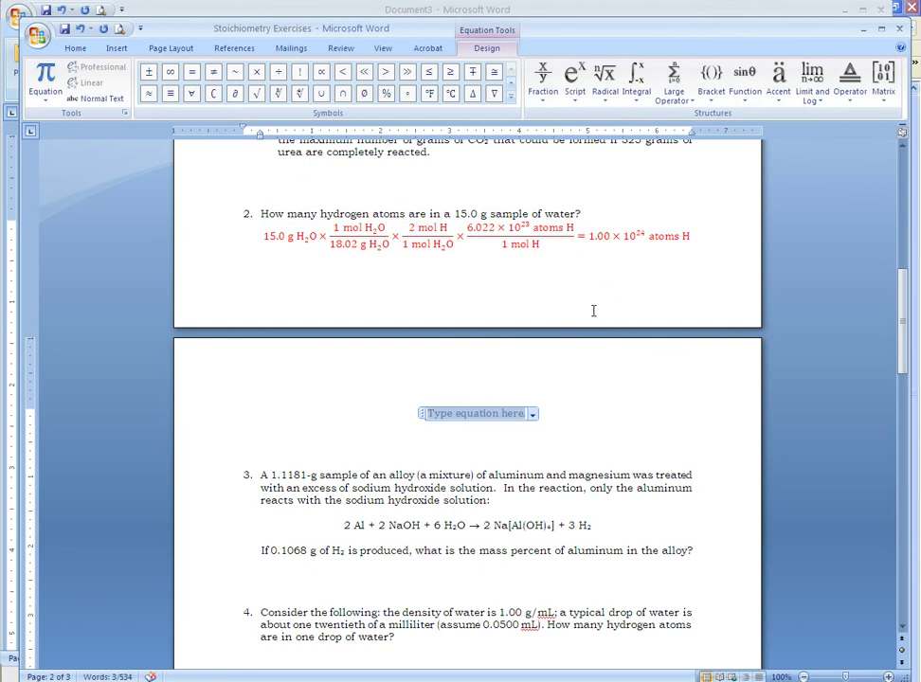
{"action": "type", "text": "c ="}
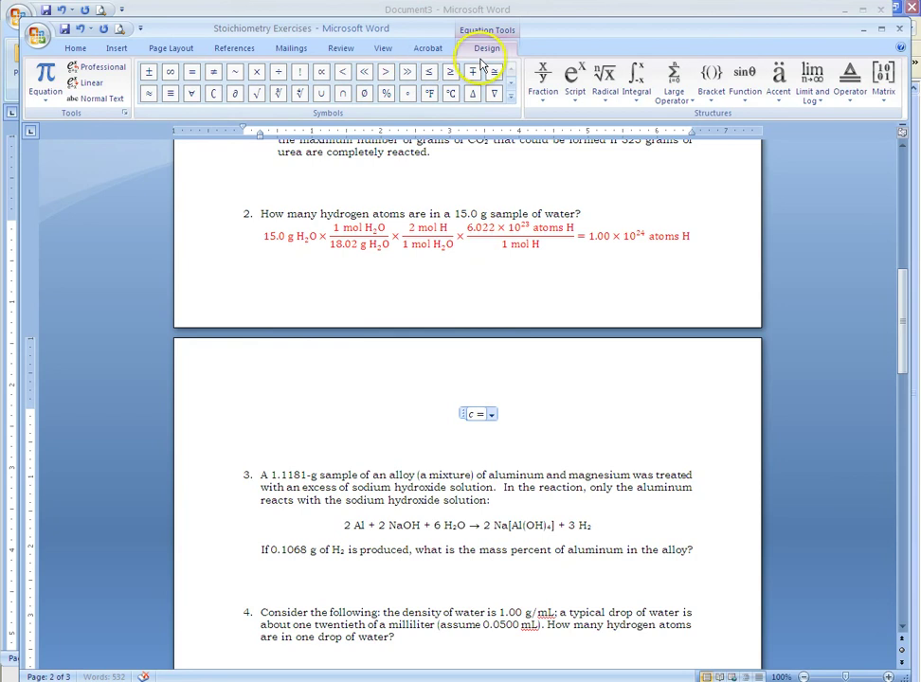
Step: Add λ and υ from the Greek Letters symbols so it reads c = λυ
{"action": "left_click", "coordinate": [513, 98]}
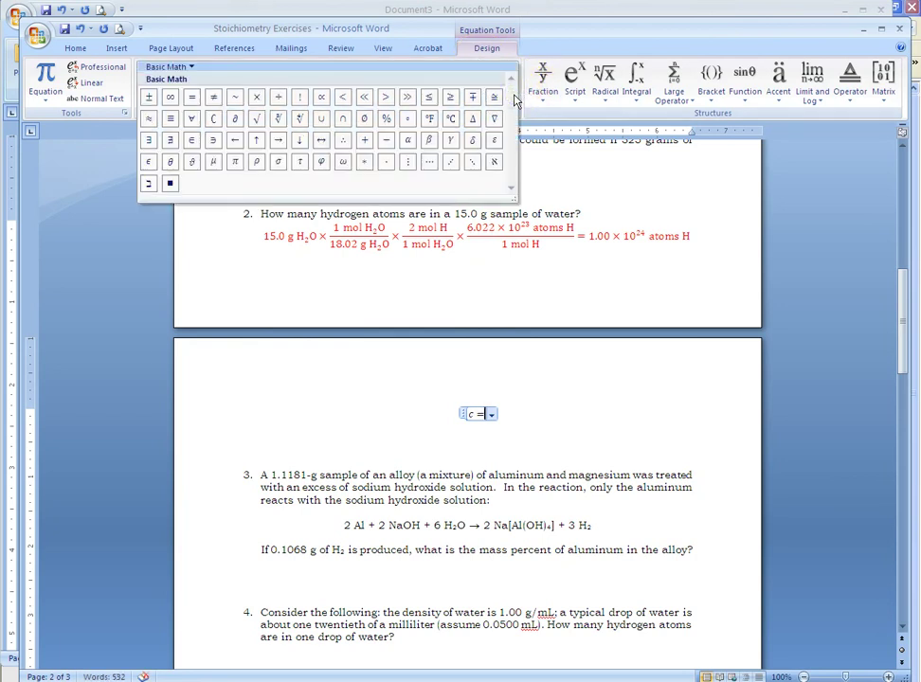
{"action": "mouse_move", "coordinate": [191, 96]}
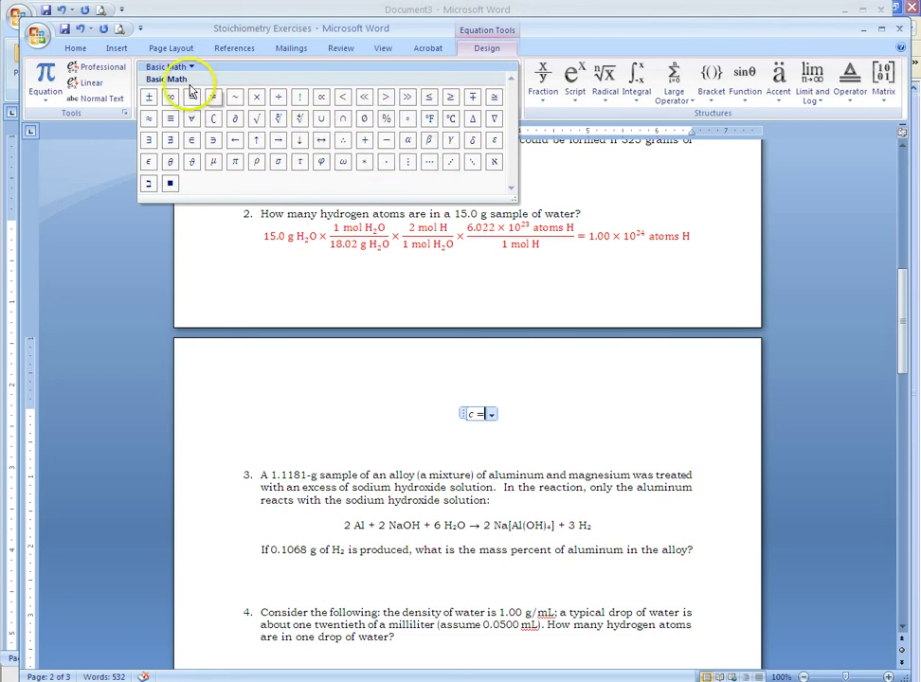
{"action": "left_click", "coordinate": [193, 72]}
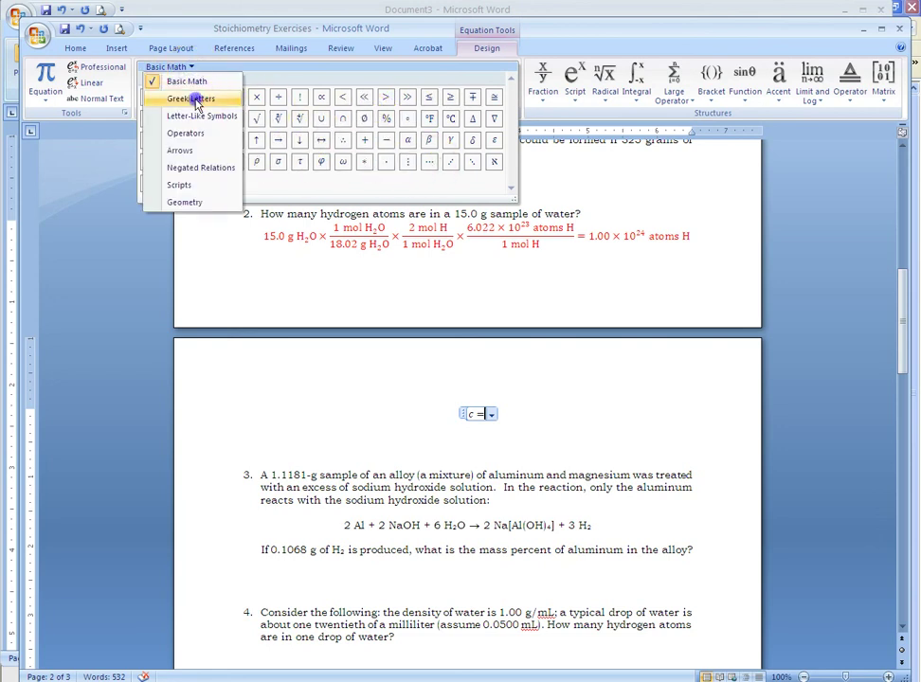
{"action": "left_click", "coordinate": [196, 101]}
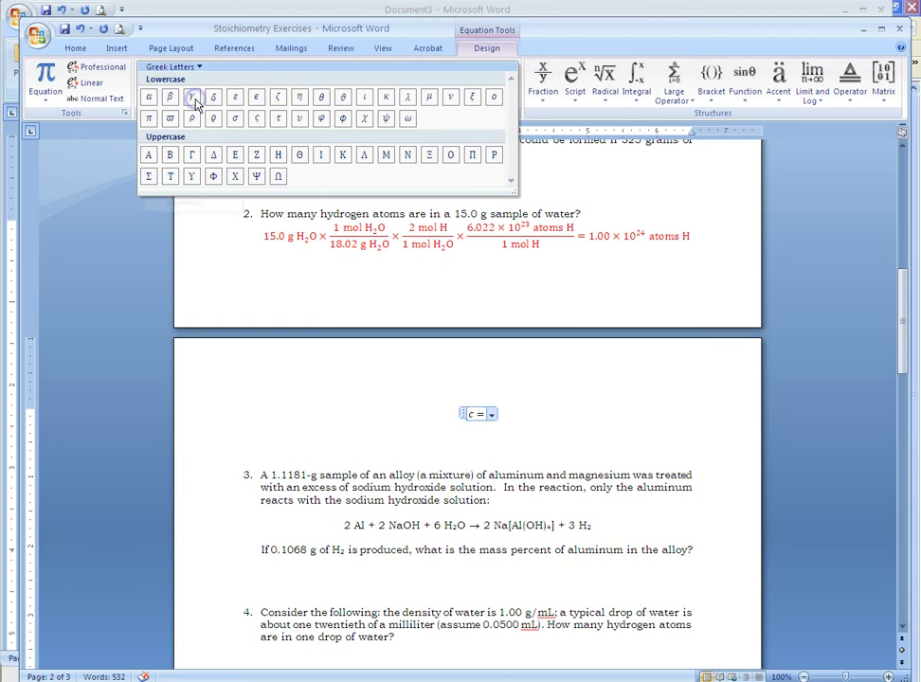
{"action": "left_click", "coordinate": [406, 97]}
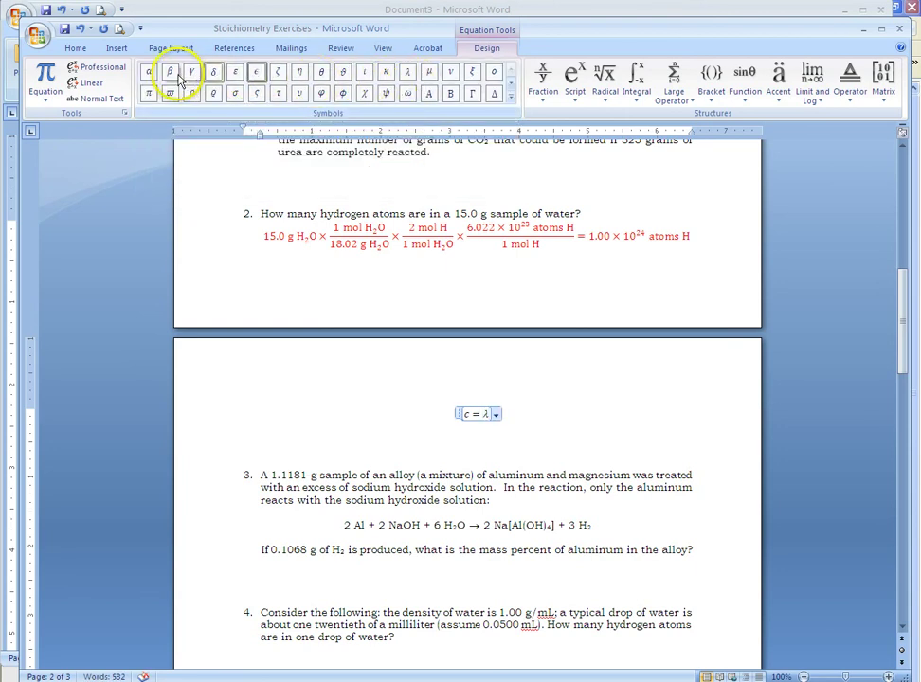
{"action": "left_click", "coordinate": [510, 100]}
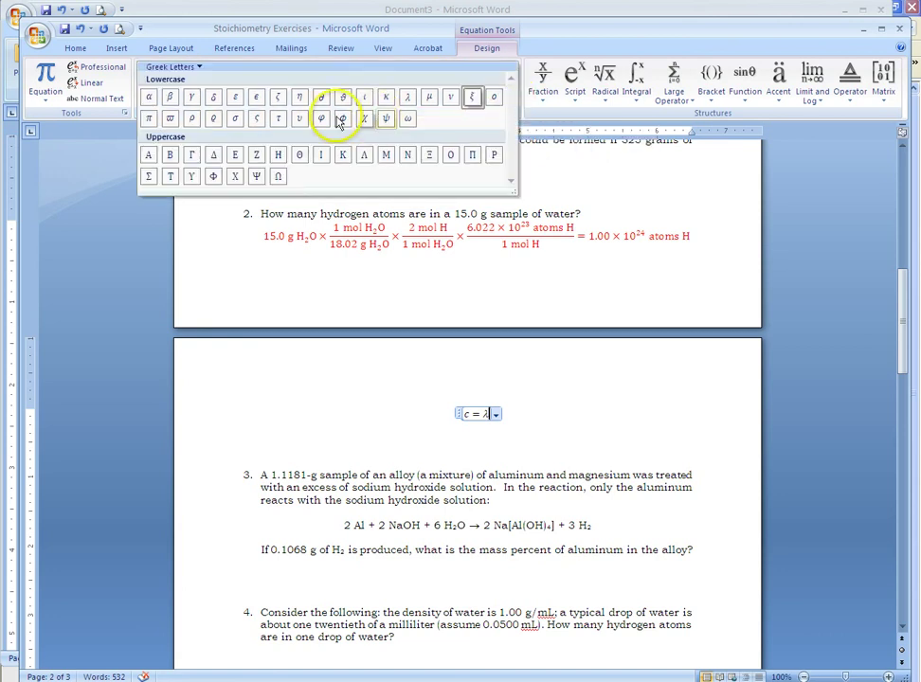
{"action": "left_click", "coordinate": [300, 117]}
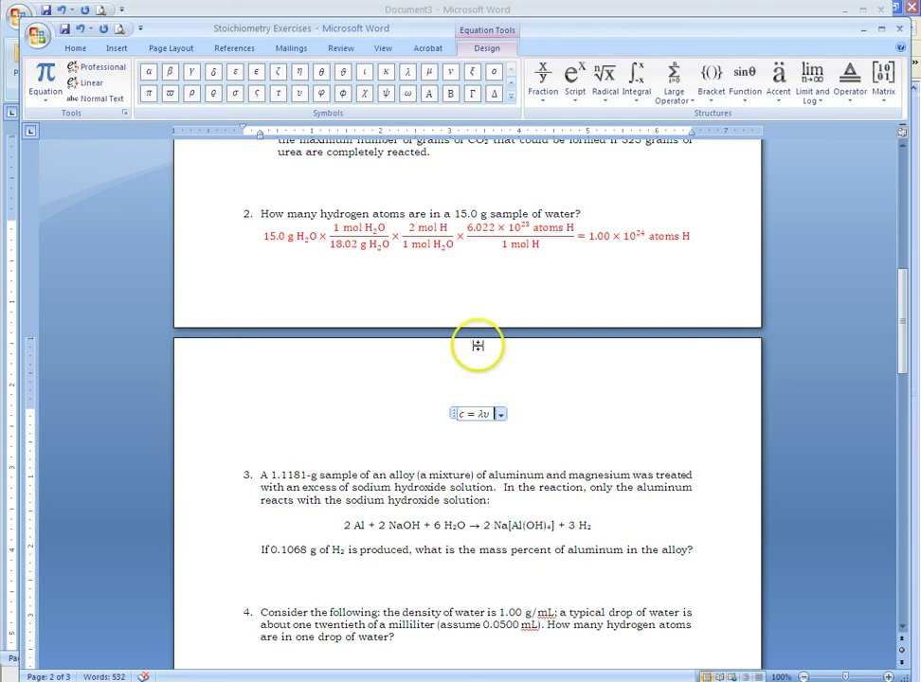
{"action": "double_click", "coordinate": [481, 415]}
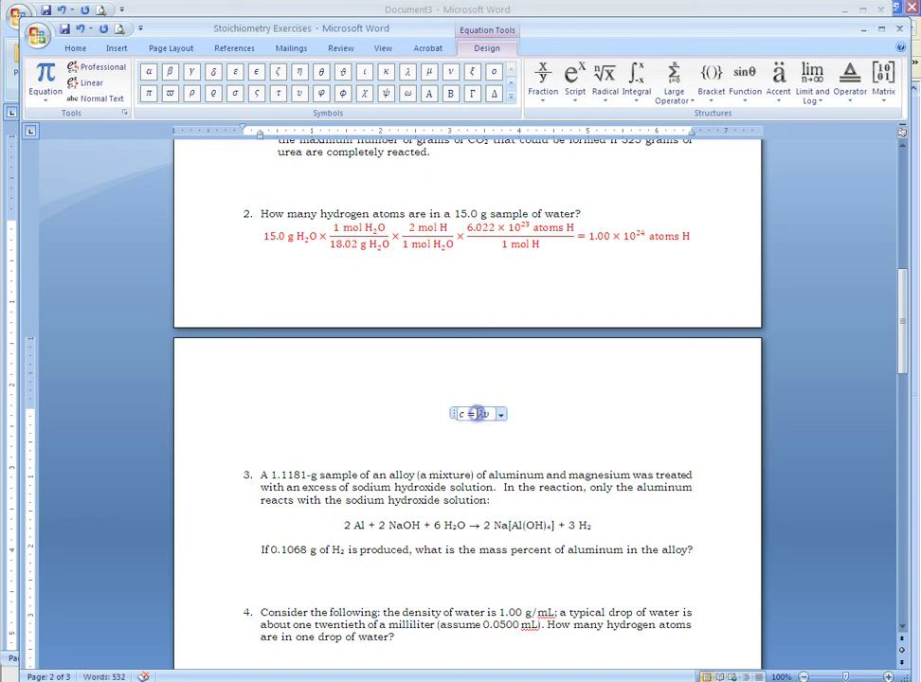
Step: Paste λ at the end of the equation followed by an equals sign
{"action": "left_click", "coordinate": [500, 415]}
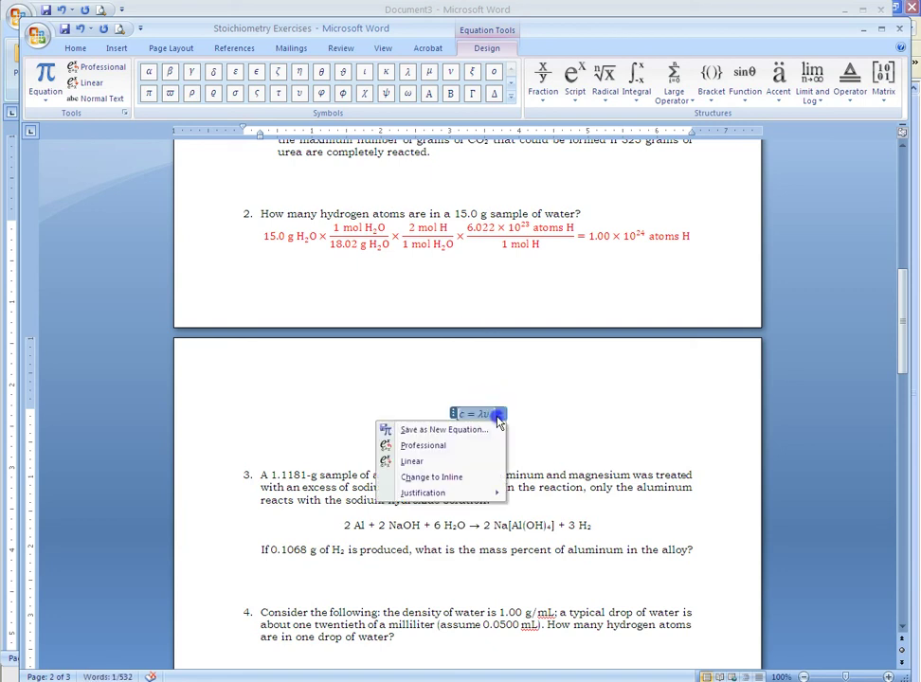
{"action": "left_click", "coordinate": [494, 417]}
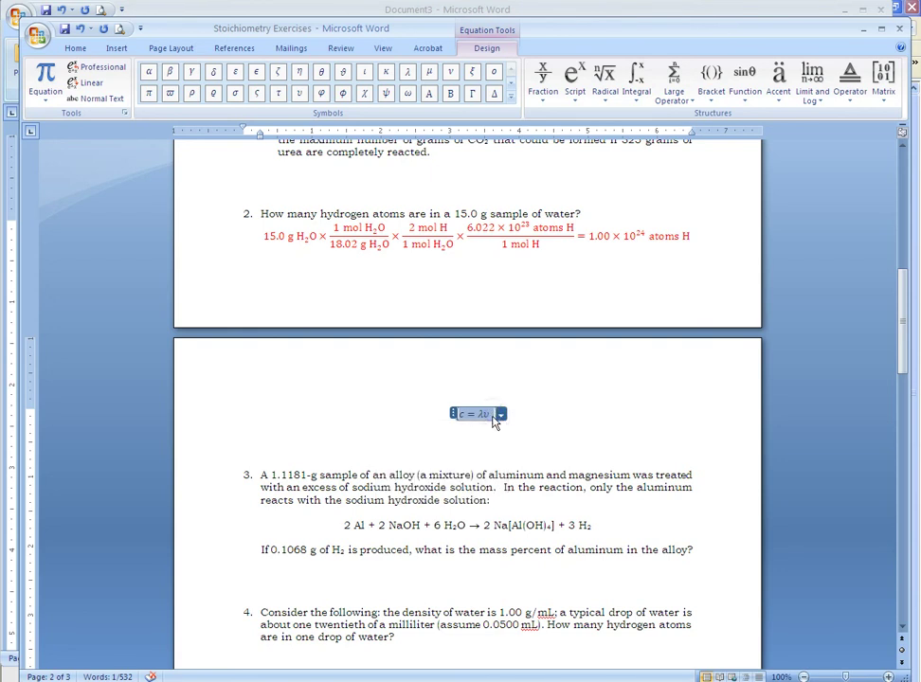
{"action": "left_click", "coordinate": [494, 417]}
{"action": "key", "text": "ctrl+v"}
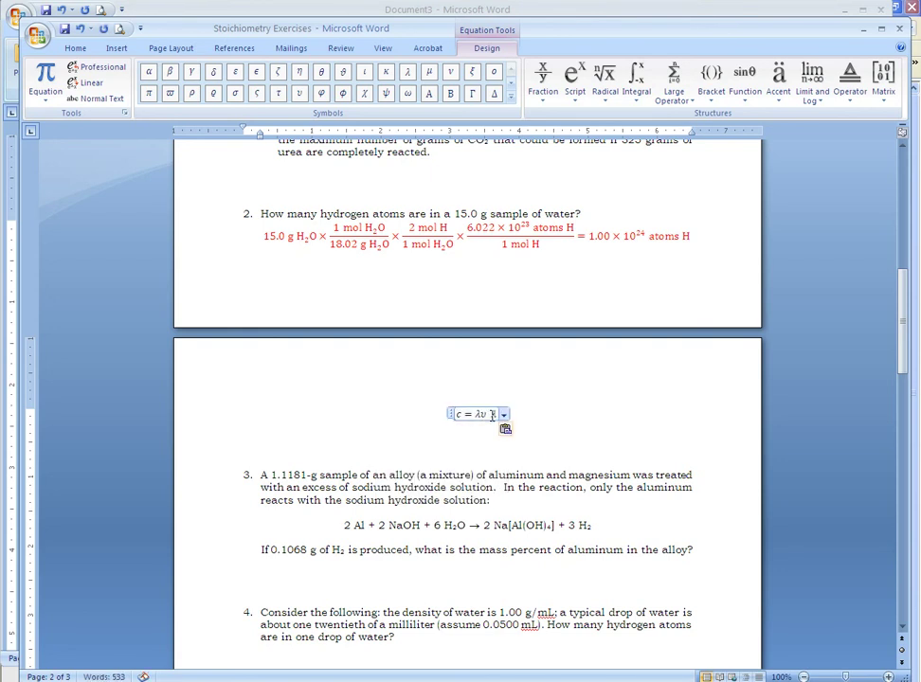
{"action": "type", "text": "="}
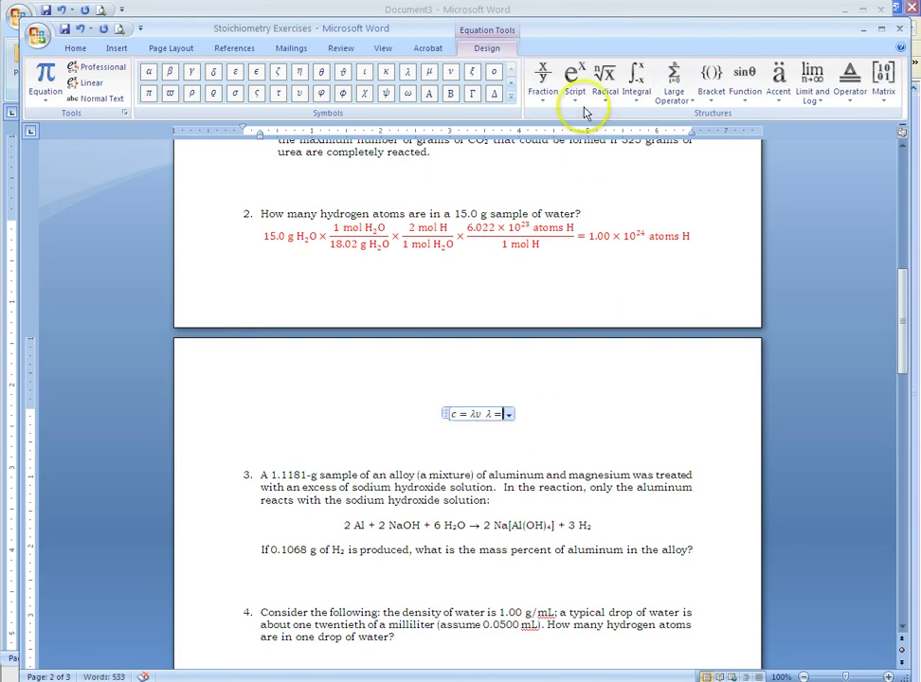
Step: Insert a stacked fraction c over υ and move past it
{"action": "left_click", "coordinate": [544, 83]}
{"action": "left_click", "coordinate": [554, 152]}
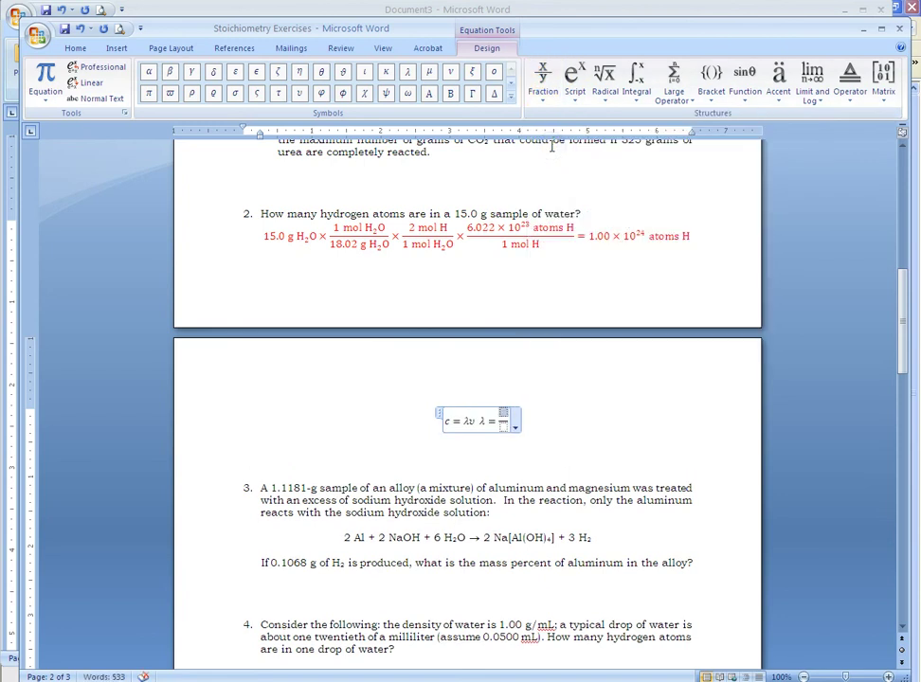
{"action": "type", "text": " c"}
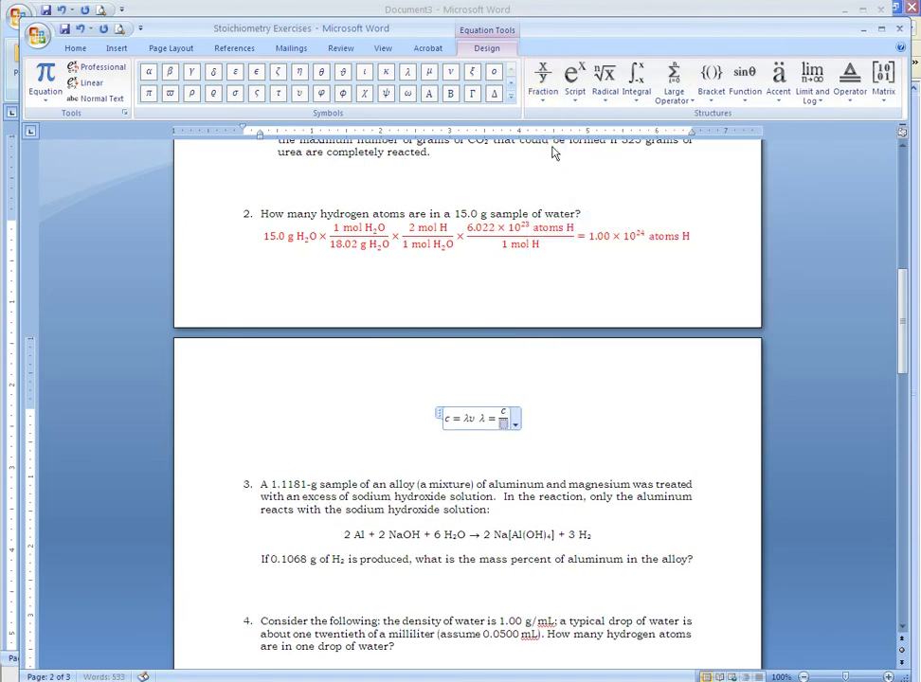
{"action": "left_click", "coordinate": [299, 93]}
{"action": "left_click", "coordinate": [501, 417]}
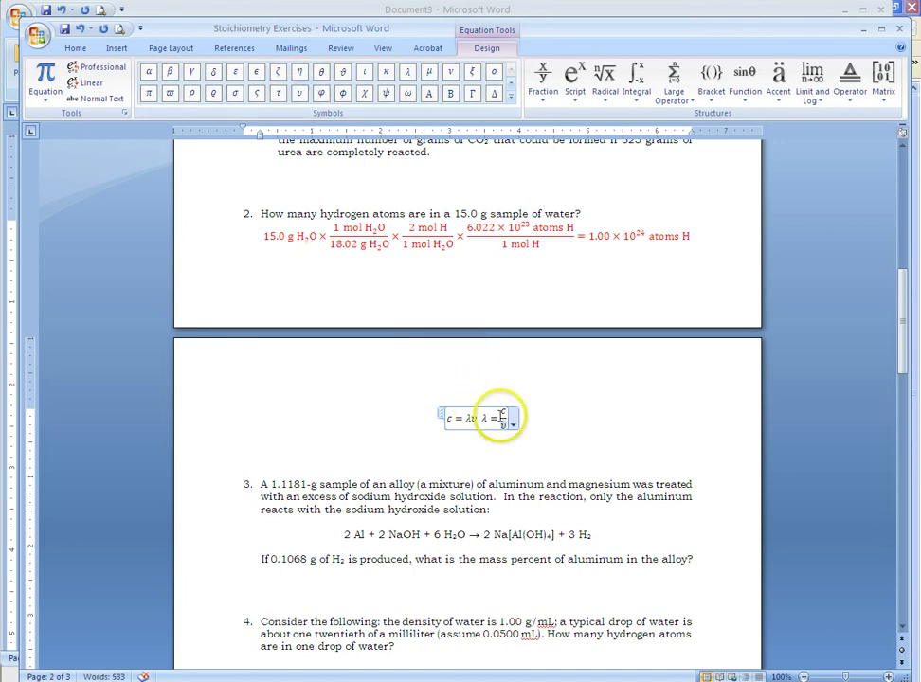
{"action": "key", "text": "Right"}
Step: After an equals sign, insert a stacked fraction with 3.00 as its numerator
{"action": "type", "text": "="}
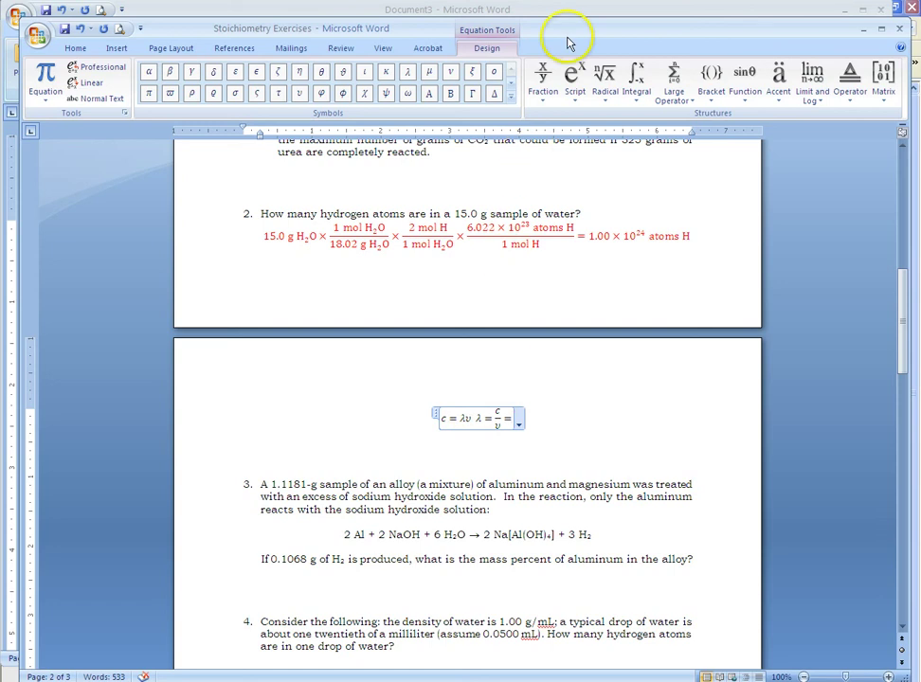
{"action": "left_click", "coordinate": [542, 75]}
{"action": "left_click", "coordinate": [556, 155]}
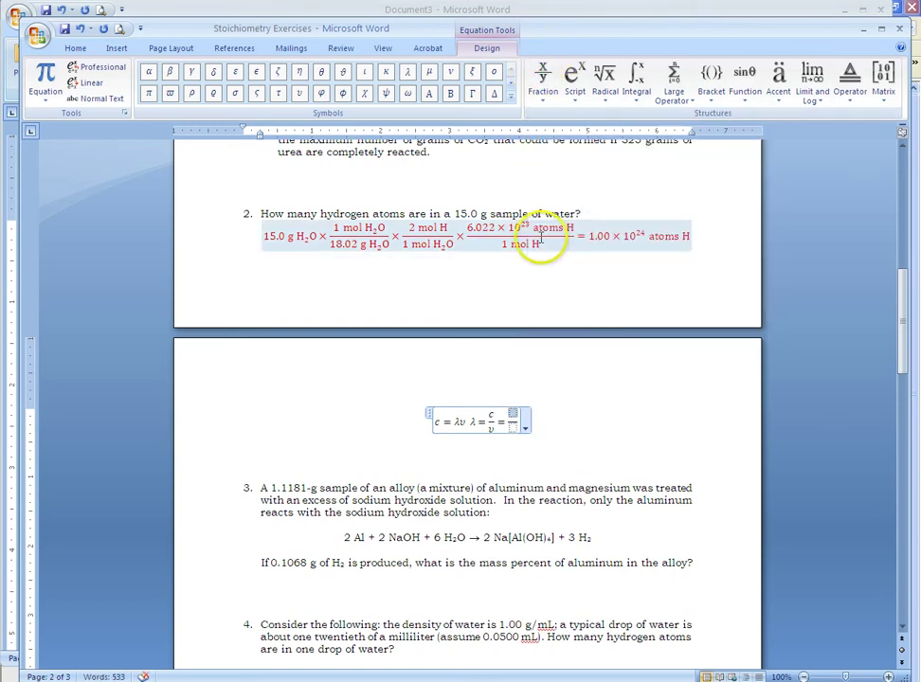
{"action": "type", "text": "3.00"}
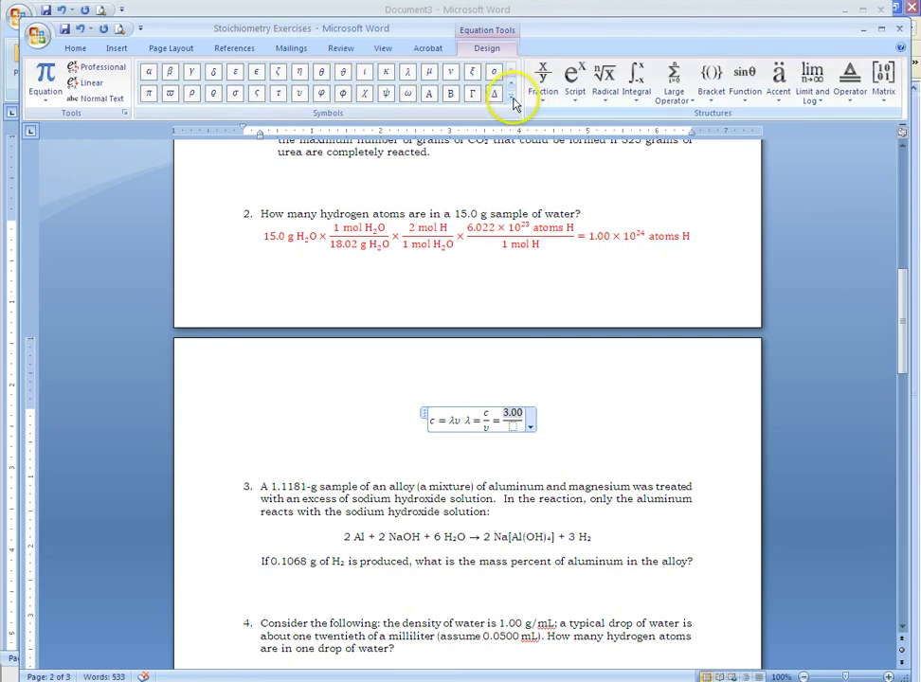
Step: Add a × sign from Basic Math and a superscript power of ten, 10⁸
{"action": "left_click", "coordinate": [510, 100]}
{"action": "left_click", "coordinate": [197, 66]}
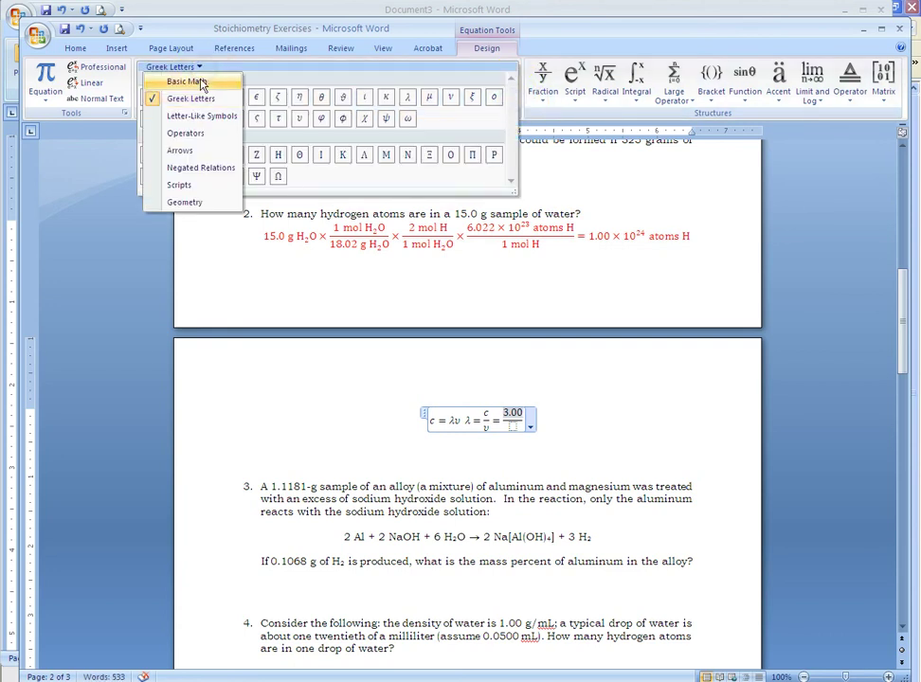
{"action": "left_click", "coordinate": [190, 83]}
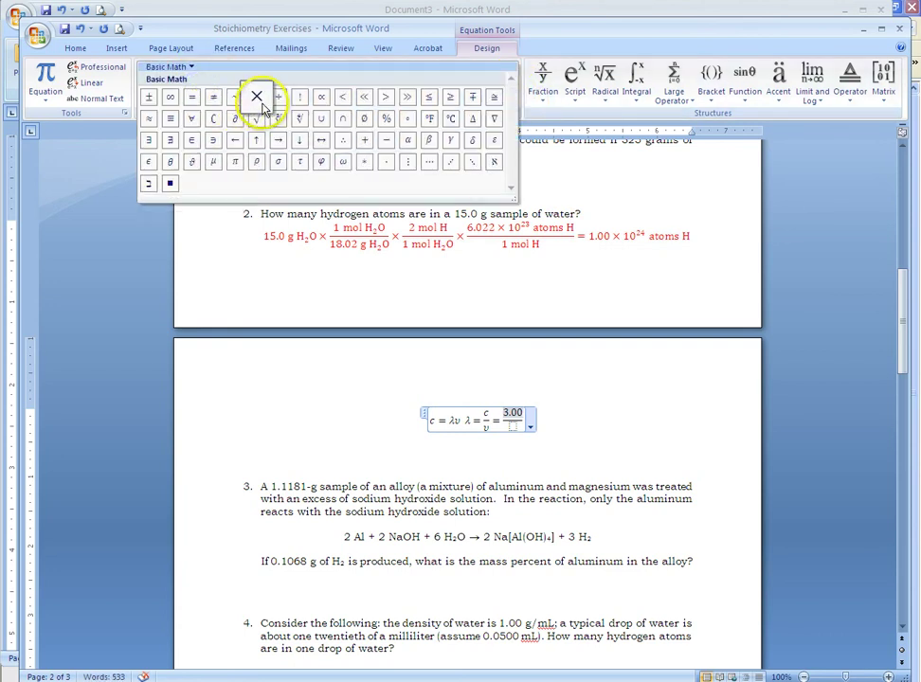
{"action": "left_click", "coordinate": [255, 98]}
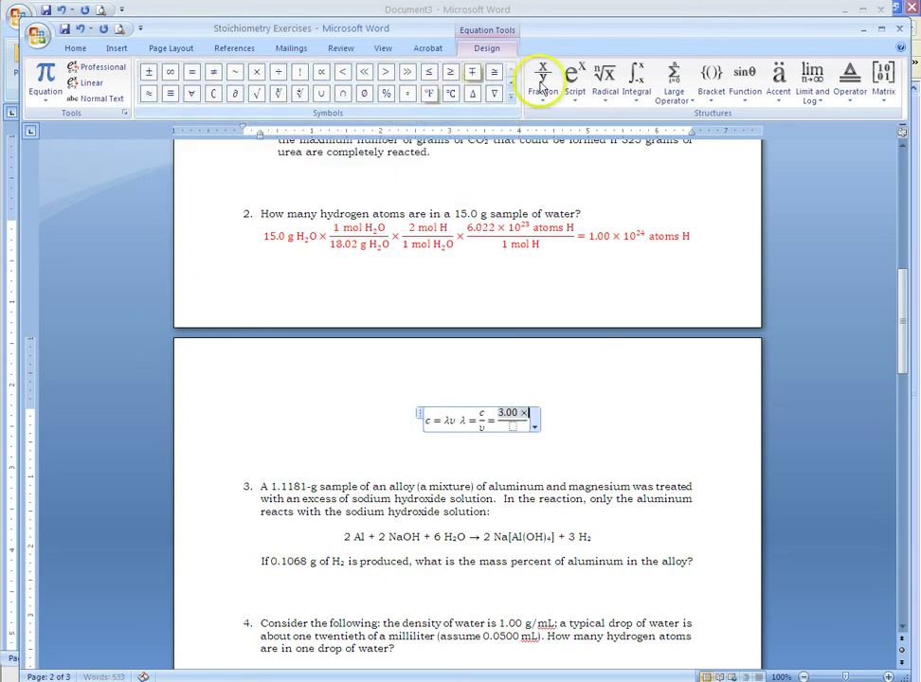
{"action": "left_click", "coordinate": [575, 86]}
{"action": "left_click", "coordinate": [590, 157]}
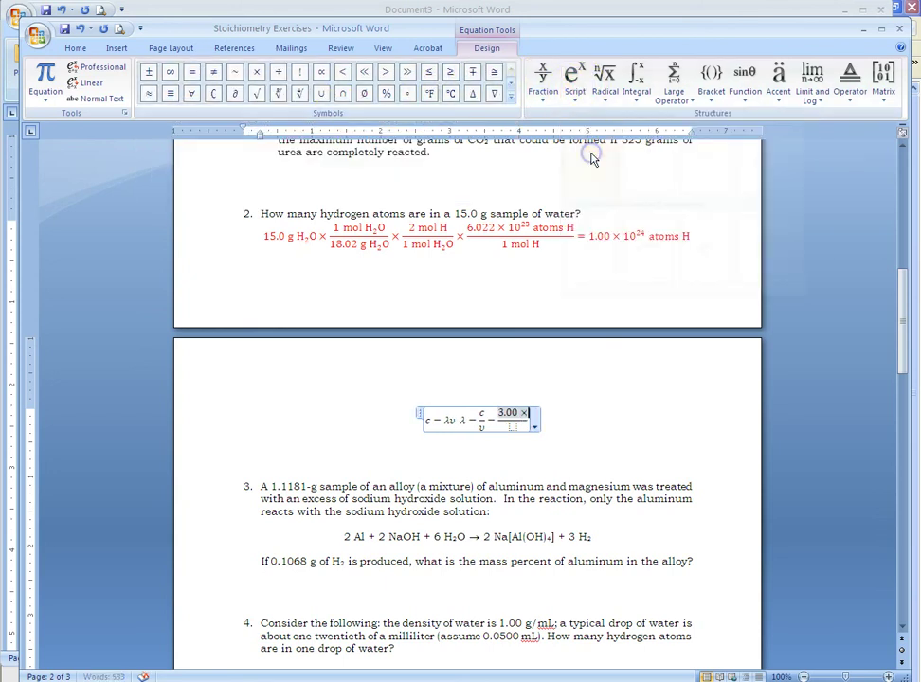
{"action": "type", "text": " 10⁸"}
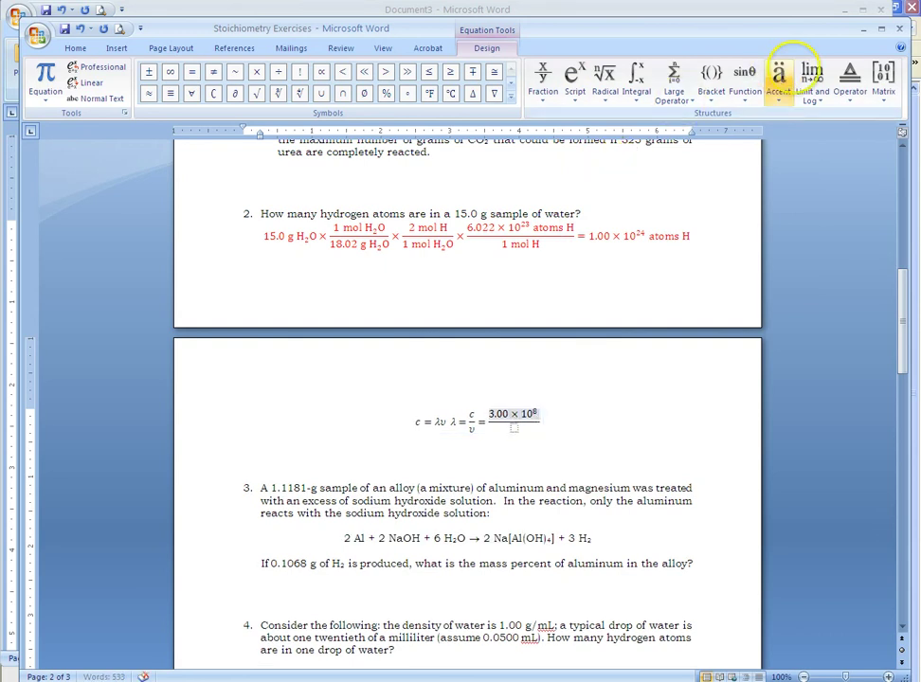
Step: Add a small m/s unit fraction and enter 3.25 as the denominator
{"action": "left_click", "coordinate": [552, 91]}
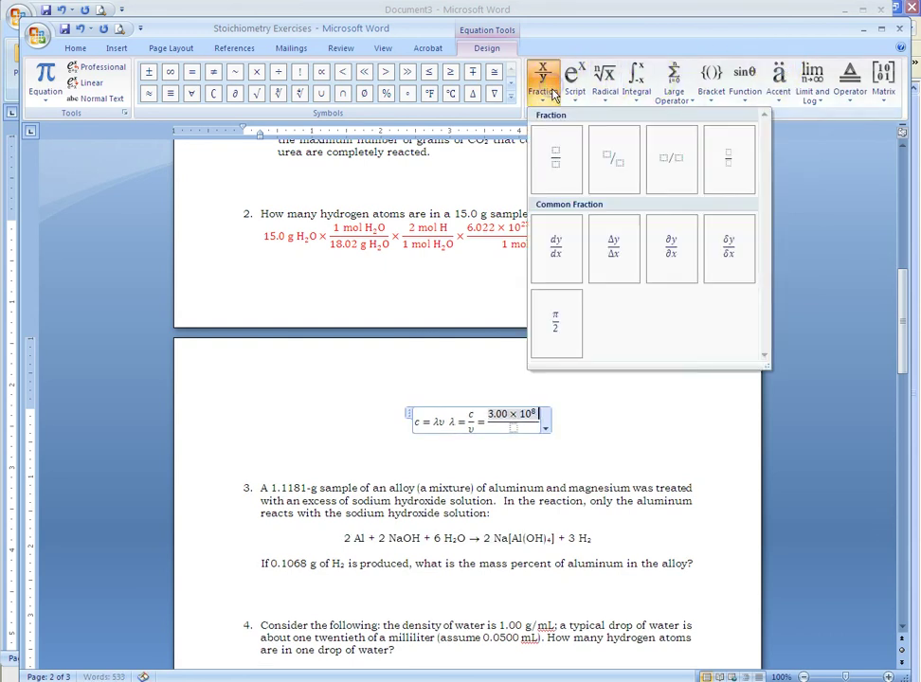
{"action": "left_click", "coordinate": [725, 156]}
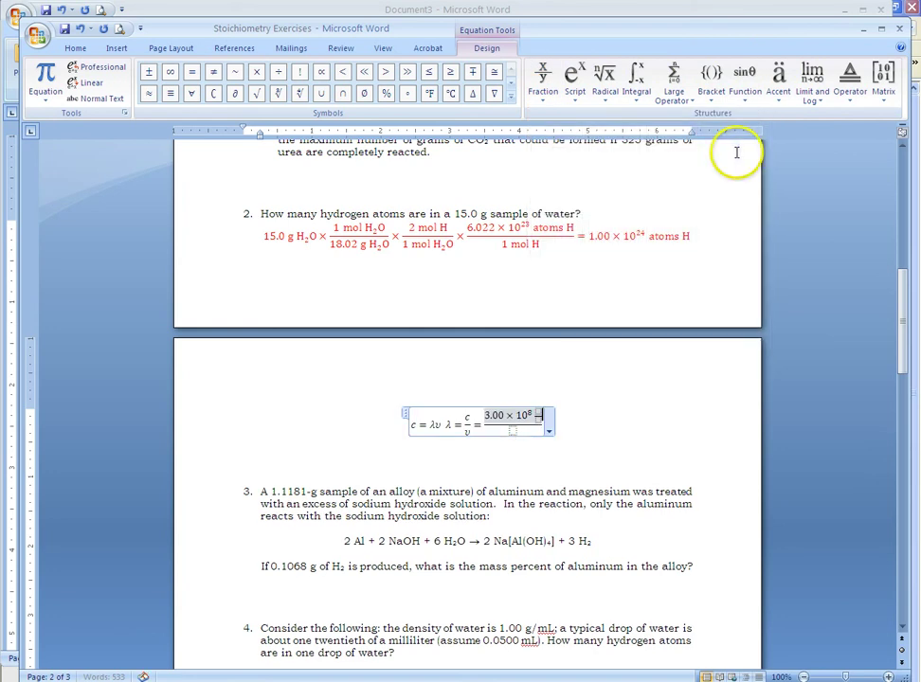
{"action": "type", "text": " m/s"}
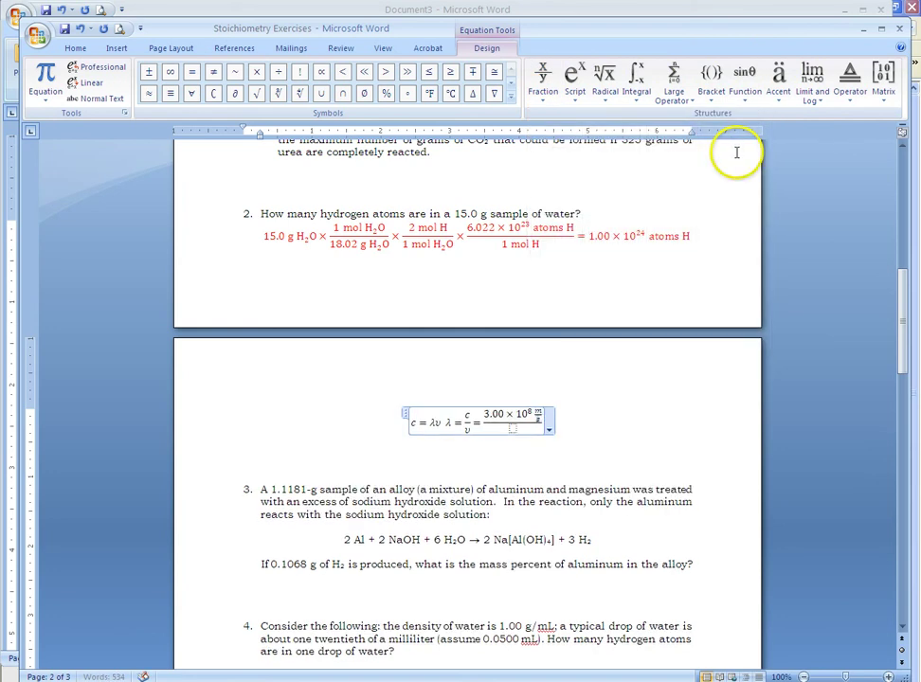
{"action": "key", "text": "Down"}
{"action": "type", "text": "s / "}
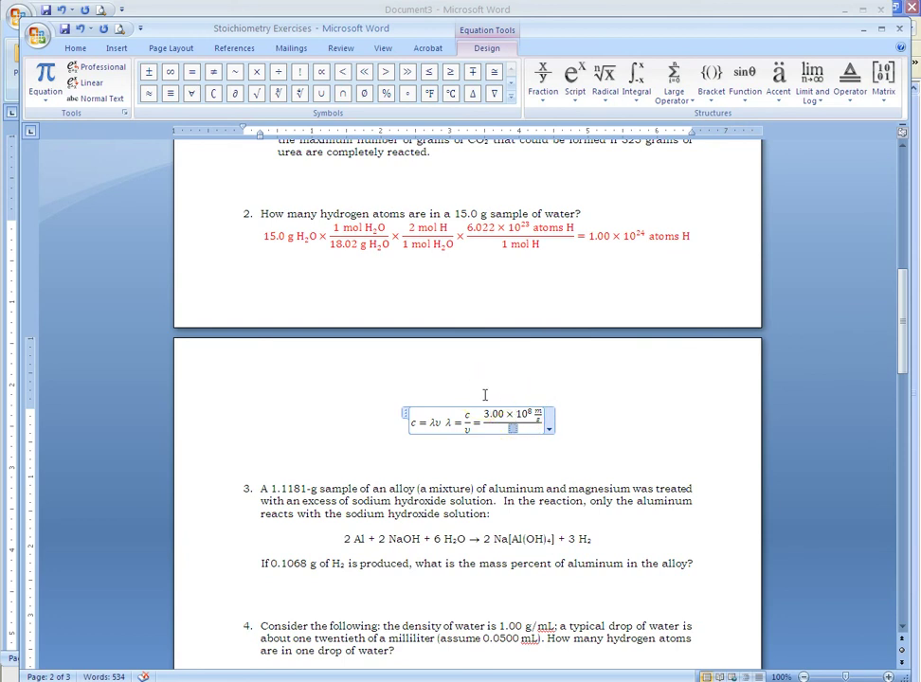
{"action": "type", "text": "3.25"}
Step: Copy the numerator's × 10⁸ m/s part and paste it after 3.25 in the denominator
{"action": "left_click", "coordinate": [506, 409]}
{"action": "left_click_drag", "start_coordinate": [506, 410], "coordinate": [539, 420]}
{"action": "left_click", "coordinate": [524, 431]}
{"action": "key", "text": "ctrl+v"}
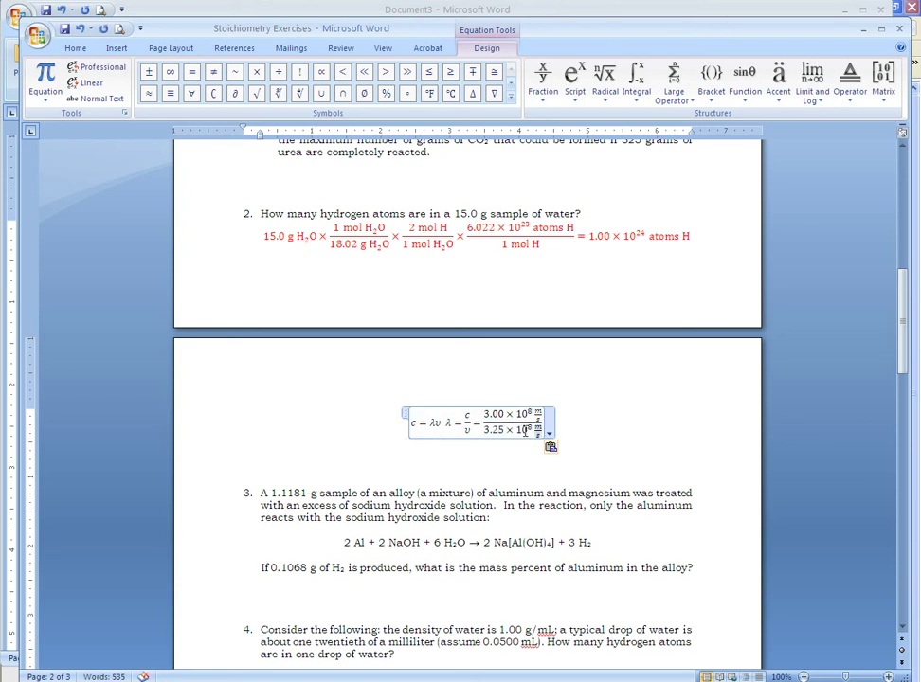
Step: Change the denominator's exponent from 8 to 14 and its unit to 1/s
{"action": "double_click", "coordinate": [525, 432]}
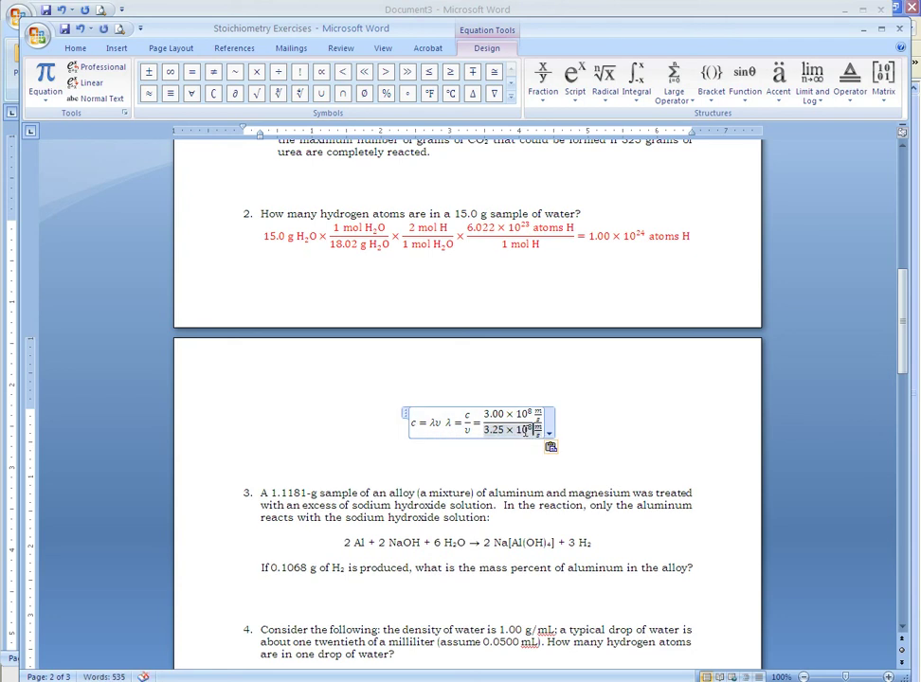
{"action": "left_click", "coordinate": [525, 431]}
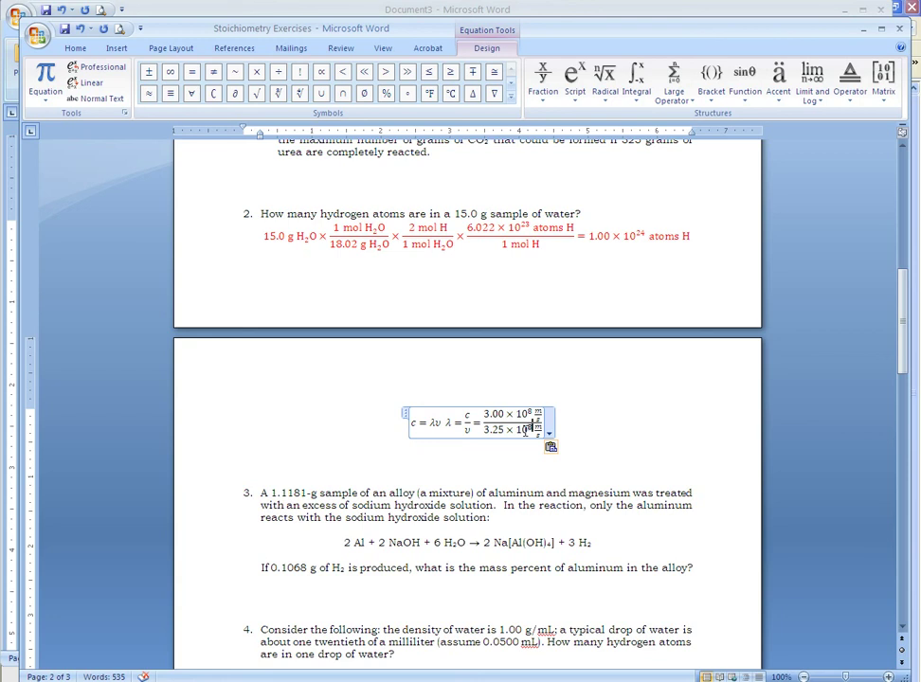
{"action": "key", "text": "BackSpace"}
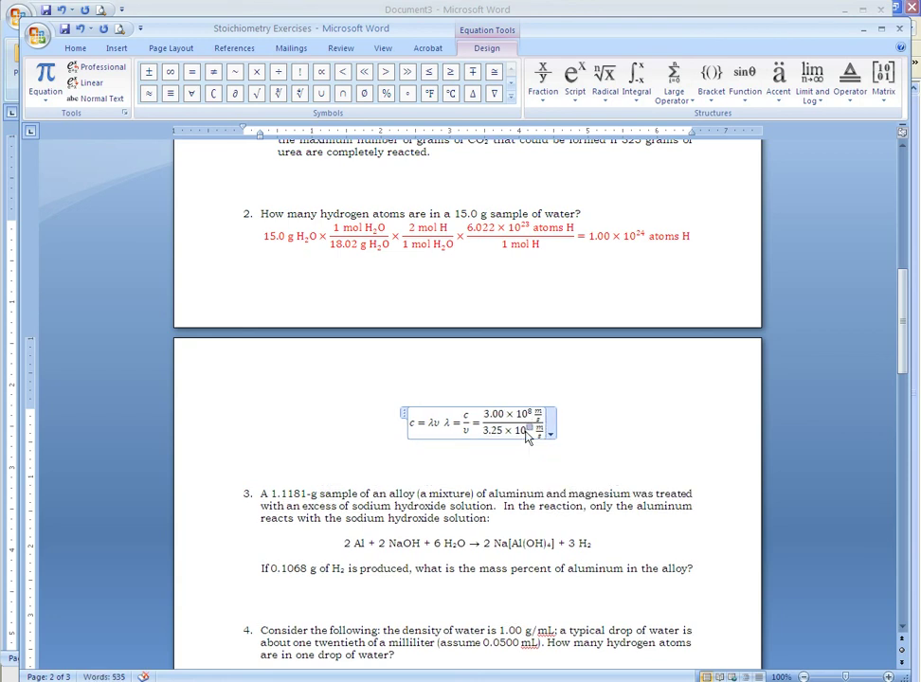
{"action": "type", "text": "^14"}
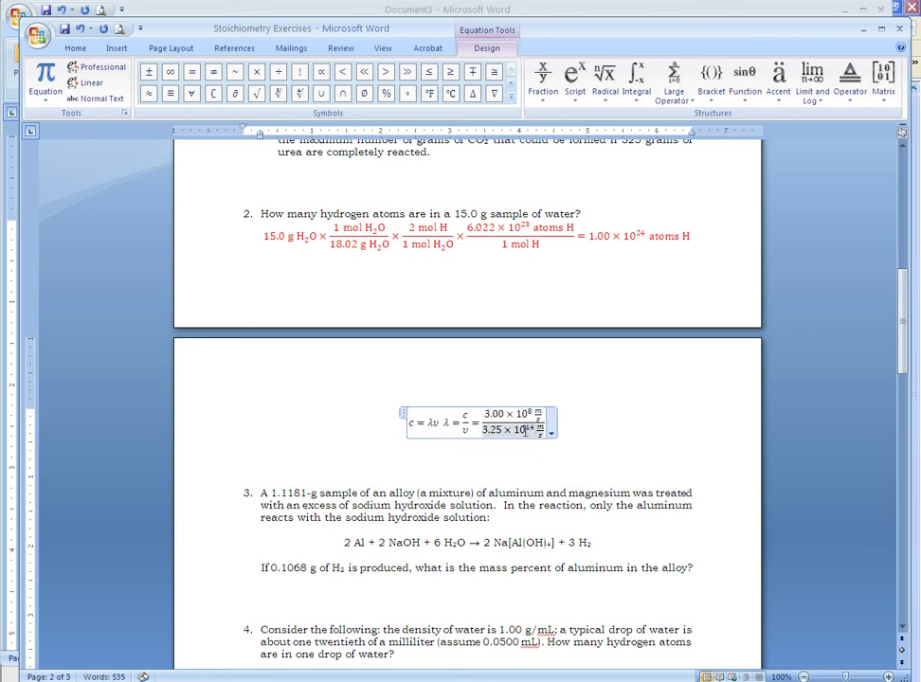
{"action": "left_click", "coordinate": [526, 431]}
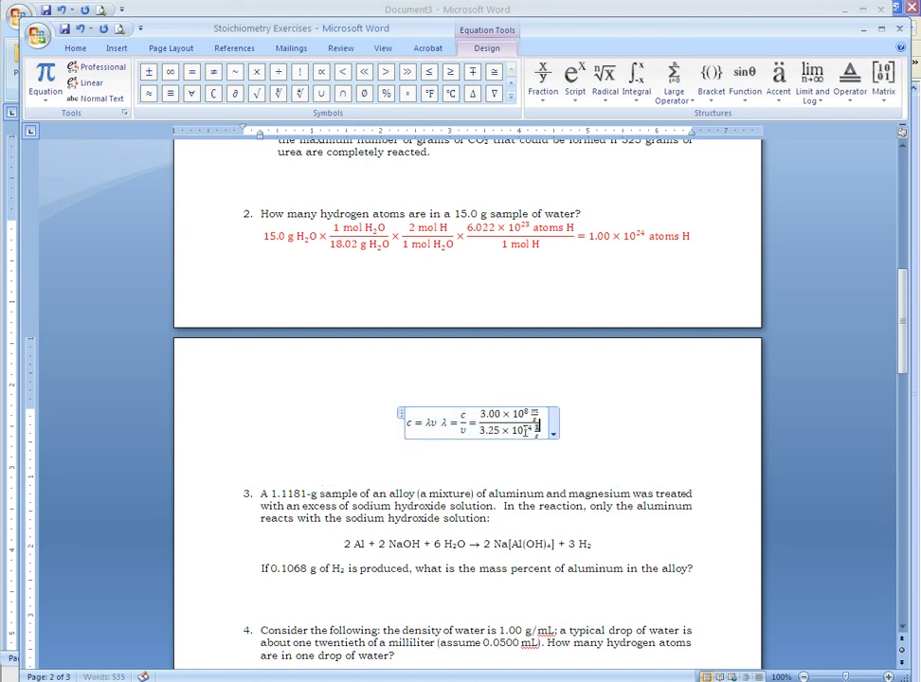
{"action": "left_click", "coordinate": [520, 432]}
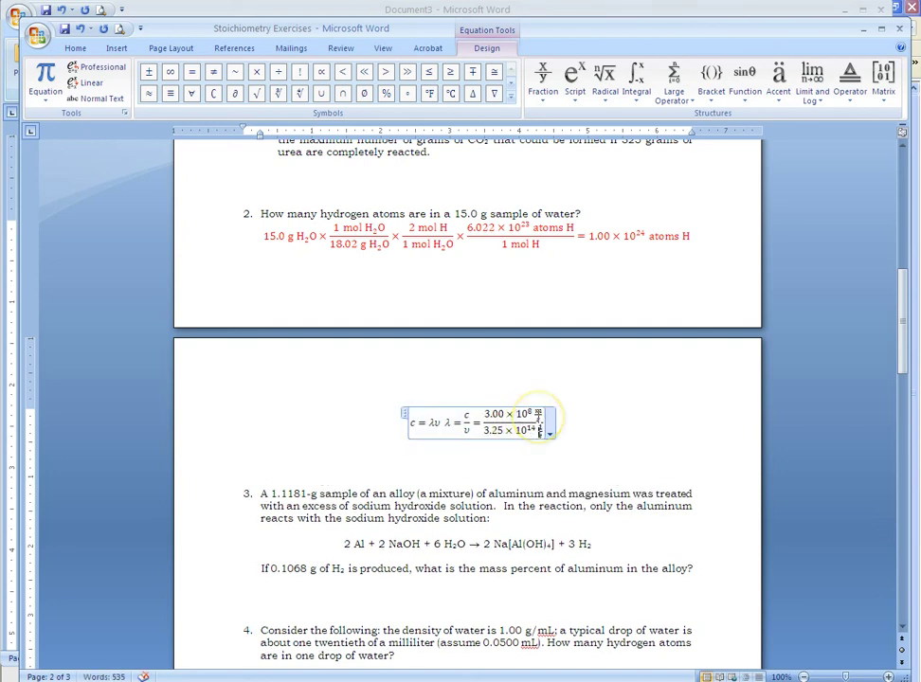
{"action": "left_click", "coordinate": [539, 419]}
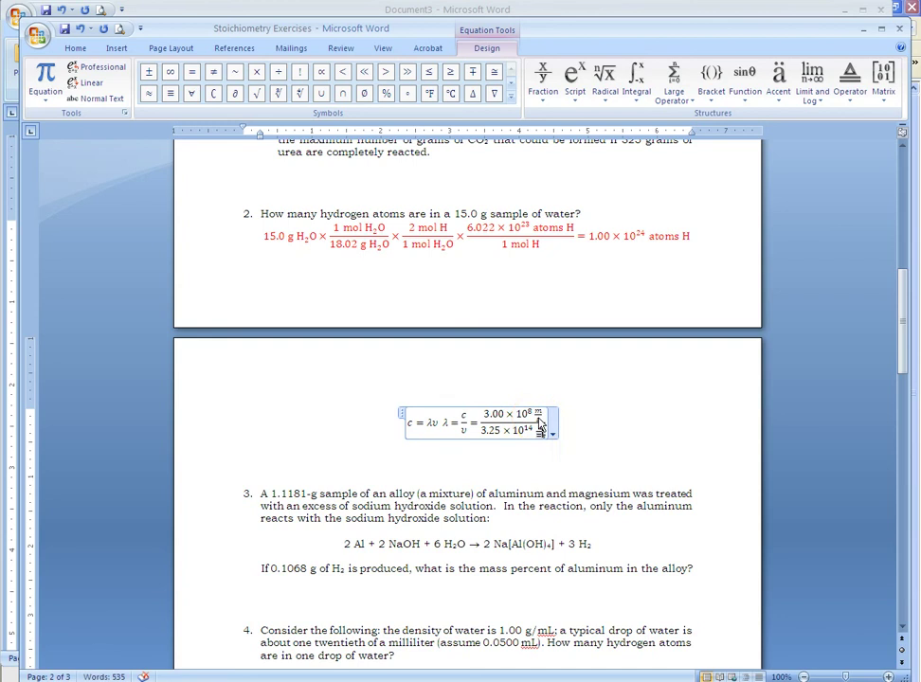
{"action": "left_click", "coordinate": [557, 424]}
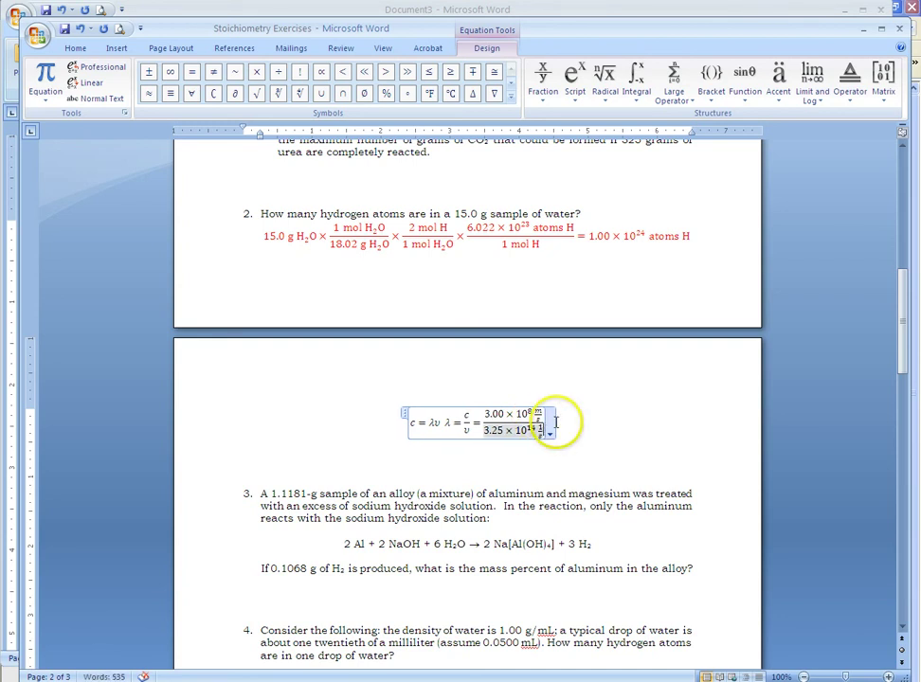
Step: End the equation with = 9.23 × 10⁻⁷ m, pasting and editing the power-of-ten term
{"action": "type", "text": " ="}
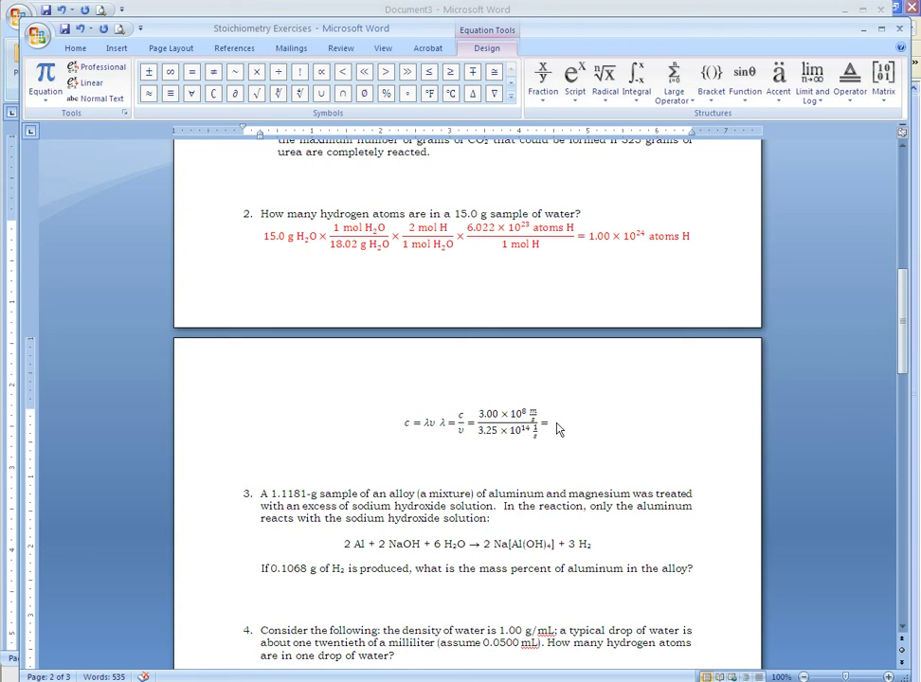
{"action": "type", "text": " 9."}
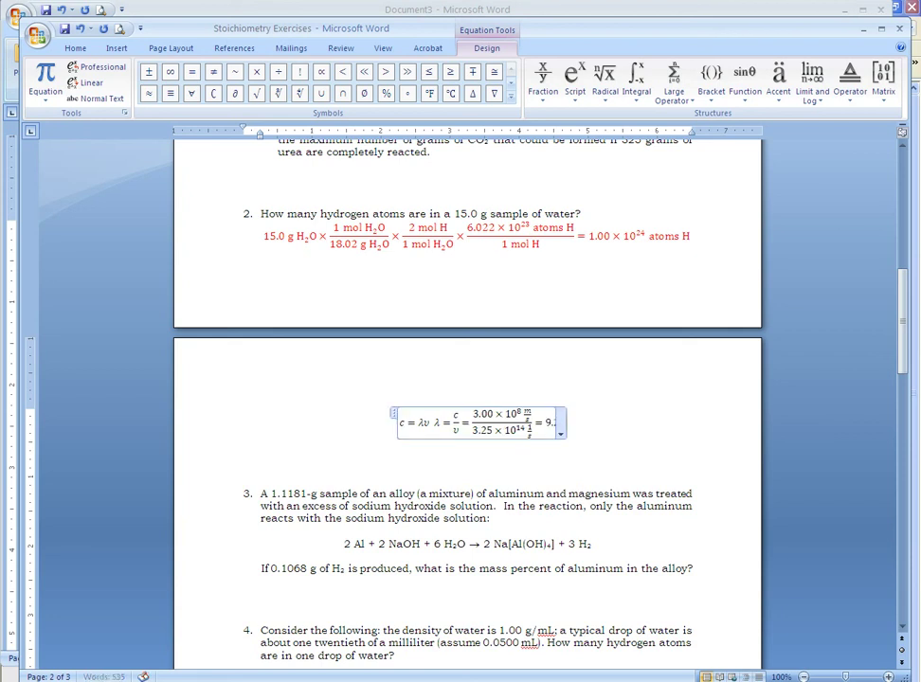
{"action": "type", "text": "23"}
{"action": "key", "text": "ctrl+v"}
{"action": "left_click", "coordinate": [563, 422]}
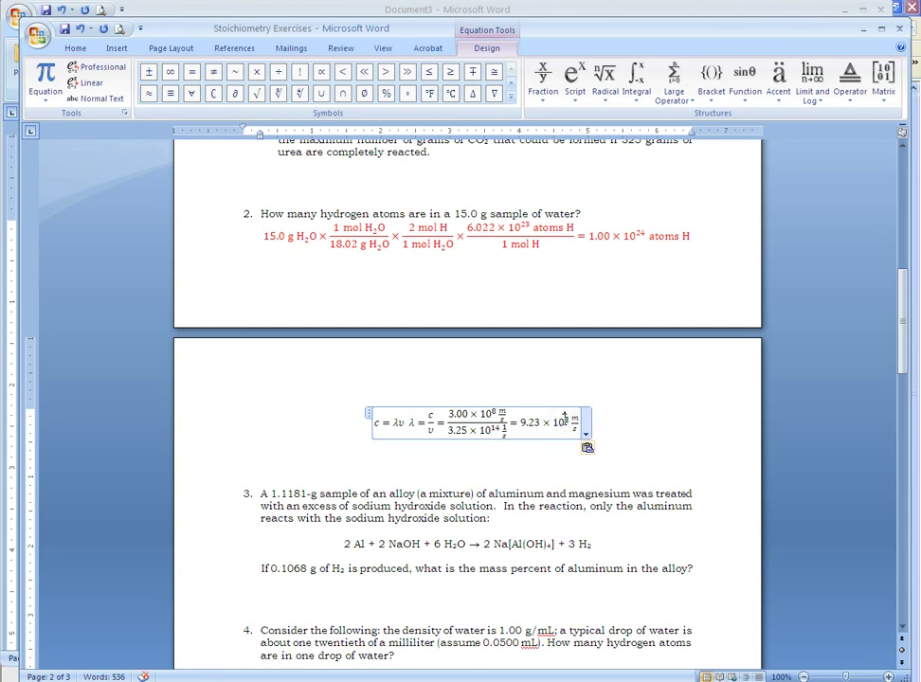
{"action": "type", "text": "-7"}
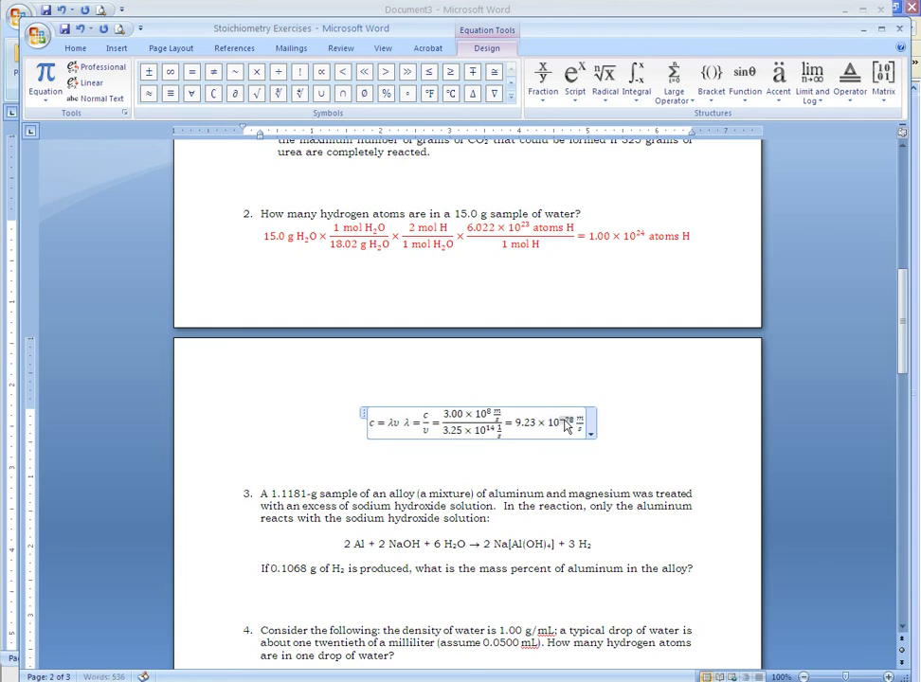
{"action": "key", "text": "Delete"}
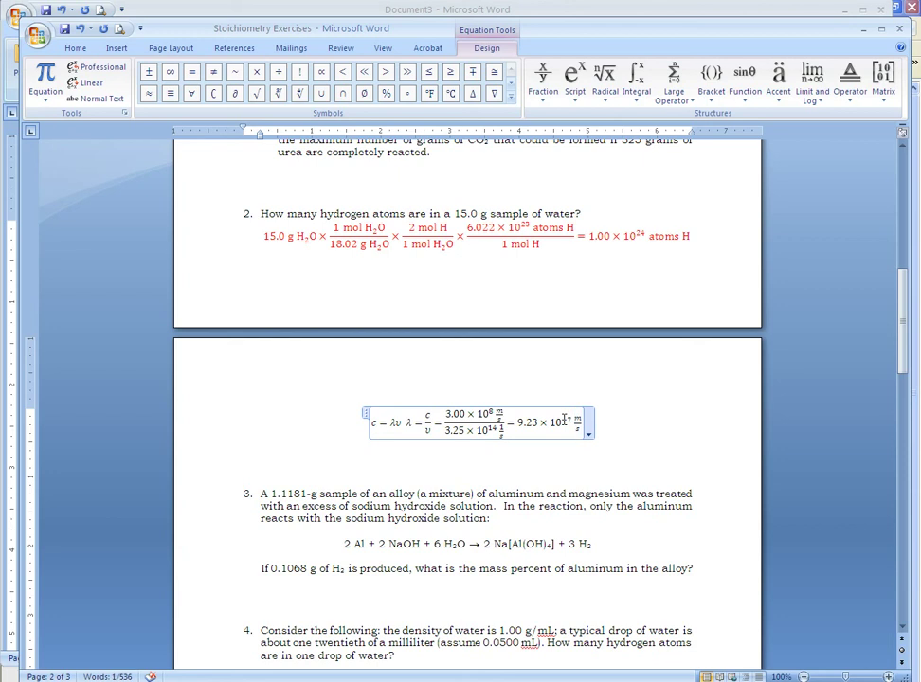
{"action": "key", "text": "Delete"}
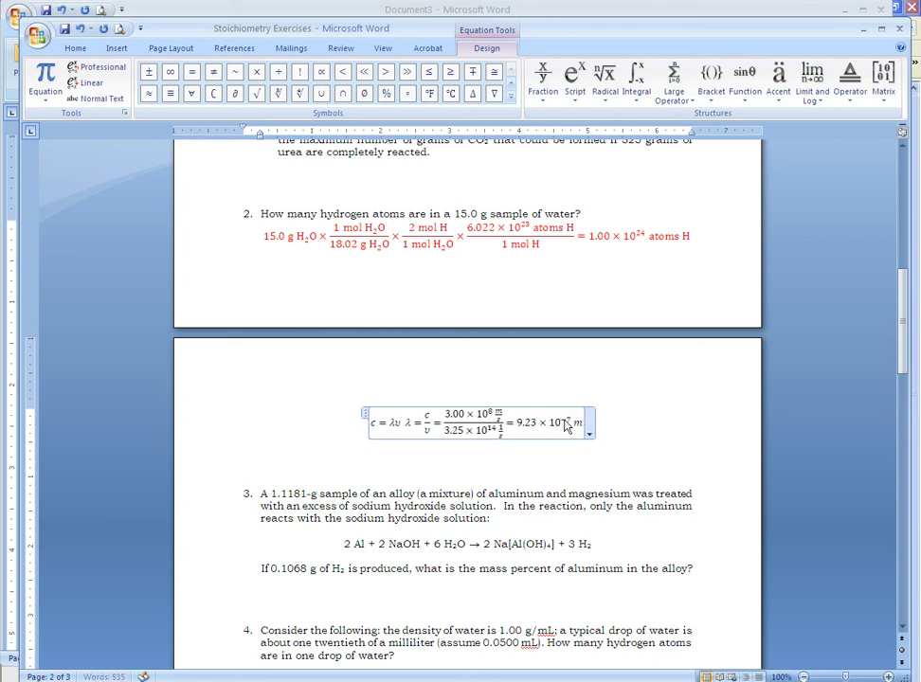
{"action": "left_click", "coordinate": [585, 425]}
{"action": "type", "text": "m"}
{"action": "left_click", "coordinate": [400, 425]}
Step: Break the equation before each equals sign into four lines, ending with = 9.23 × 10⁻⁷ m
{"action": "left_click", "coordinate": [406, 426]}
{"action": "key", "text": "Return"}
{"action": "left_click", "coordinate": [405, 432]}
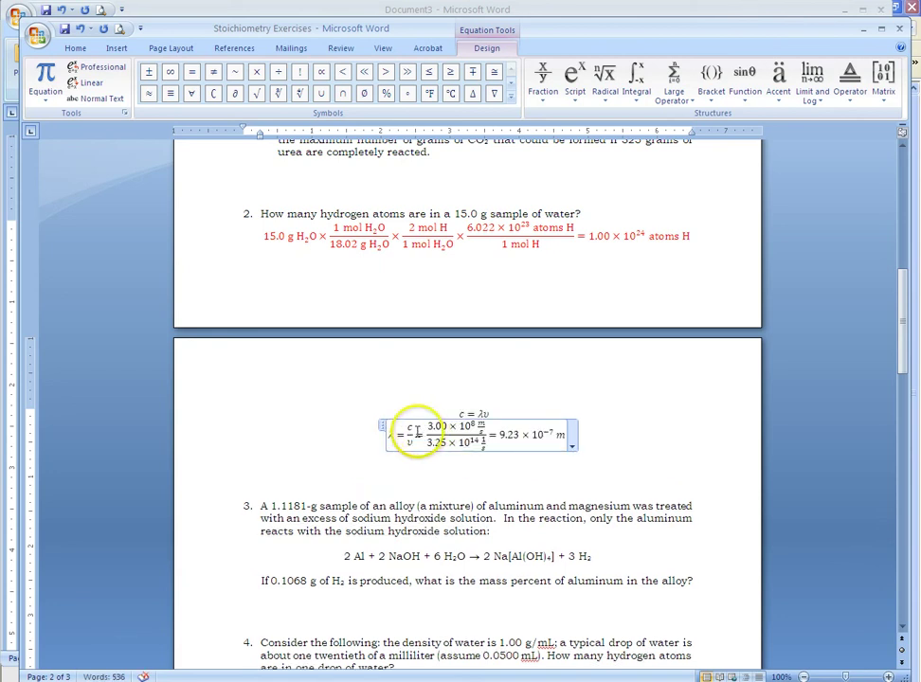
{"action": "key", "text": "Return"}
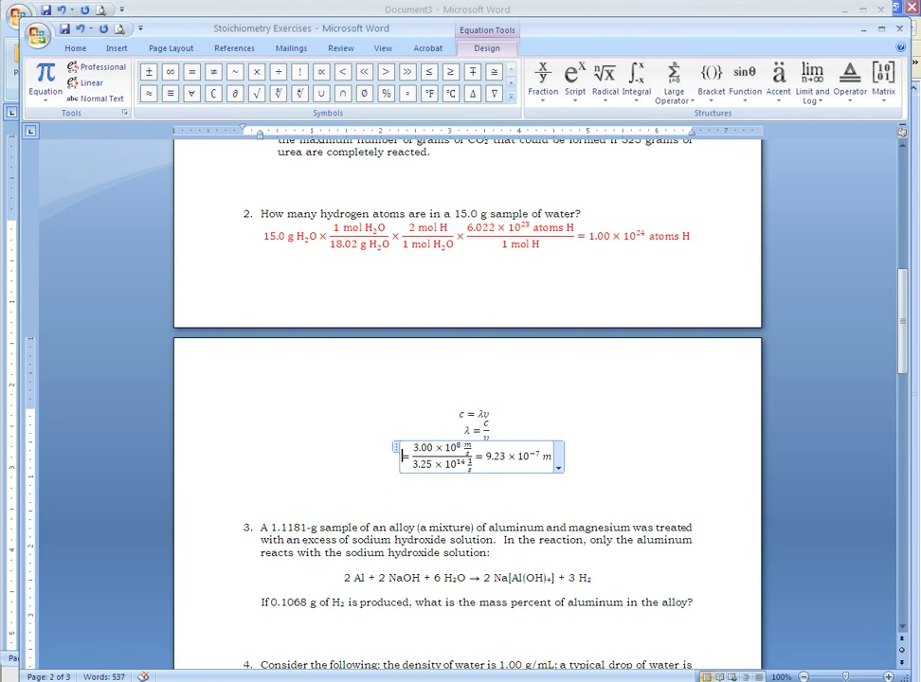
{"action": "left_click", "coordinate": [476, 455]}
{"action": "key", "text": "Return"}
{"action": "left_click", "coordinate": [474, 413]}
{"action": "left_click", "coordinate": [490, 477]}
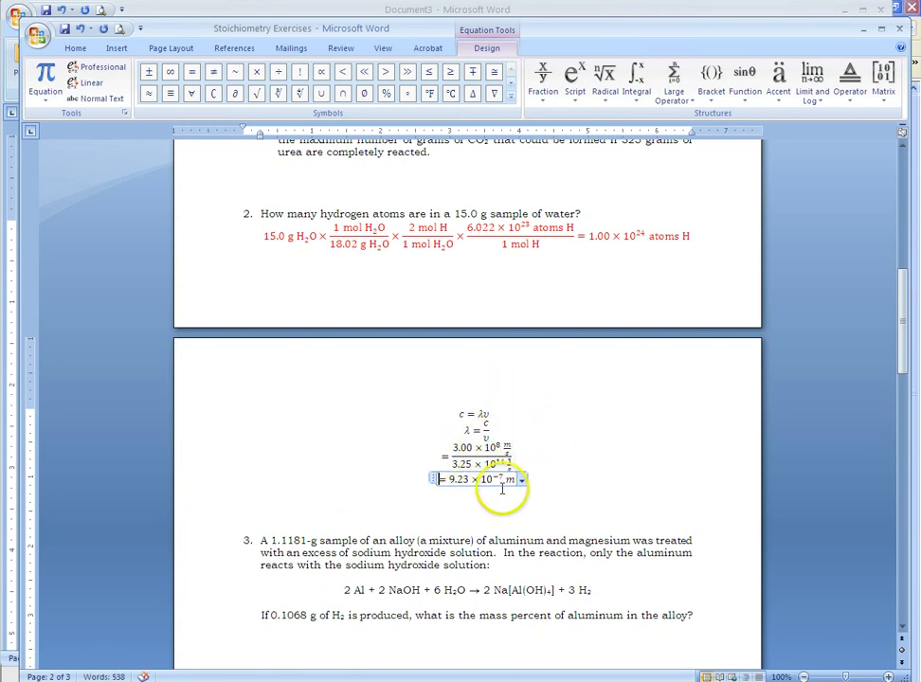
Step: Select all four lines of the equation
{"action": "left_click", "coordinate": [457, 412]}
{"action": "double_click", "coordinate": [459, 414]}
{"action": "left_click_drag", "start_coordinate": [460, 415], "coordinate": [517, 480]}
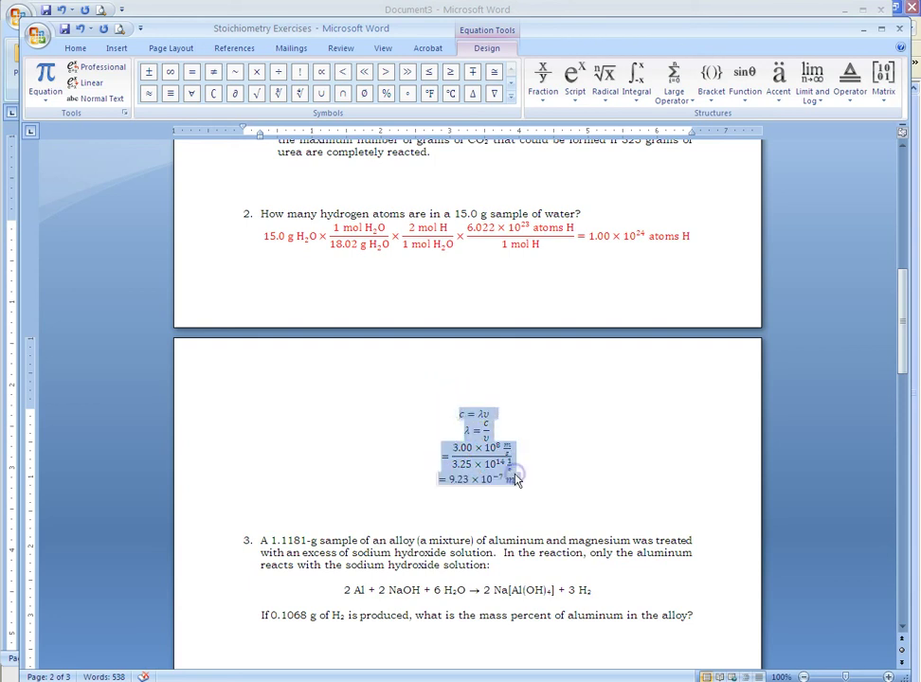
Step: Align the four equation lines with Align at =
{"action": "right_click", "coordinate": [467, 466]}
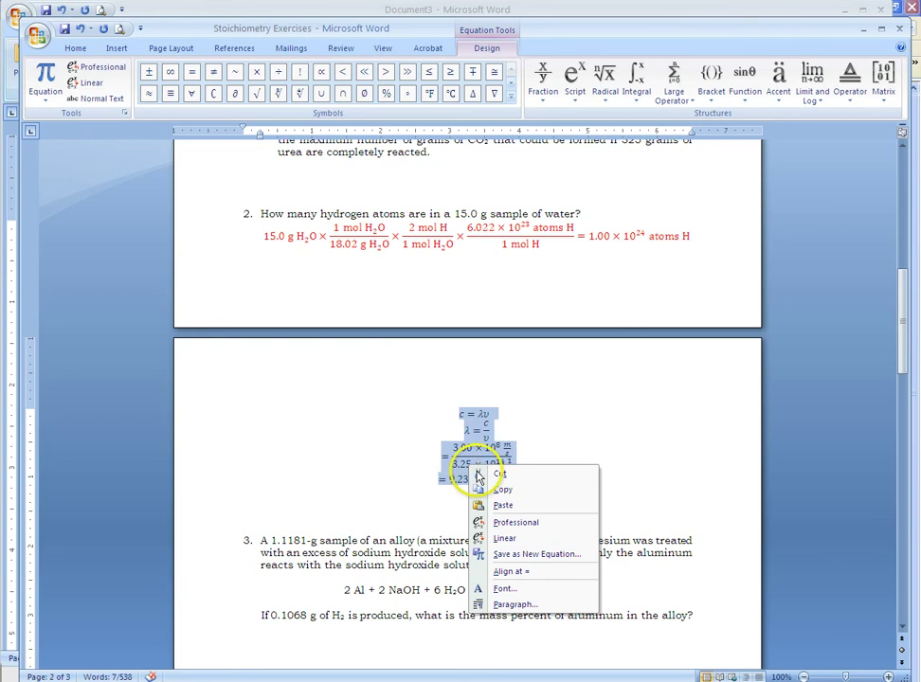
{"action": "left_click", "coordinate": [507, 574]}
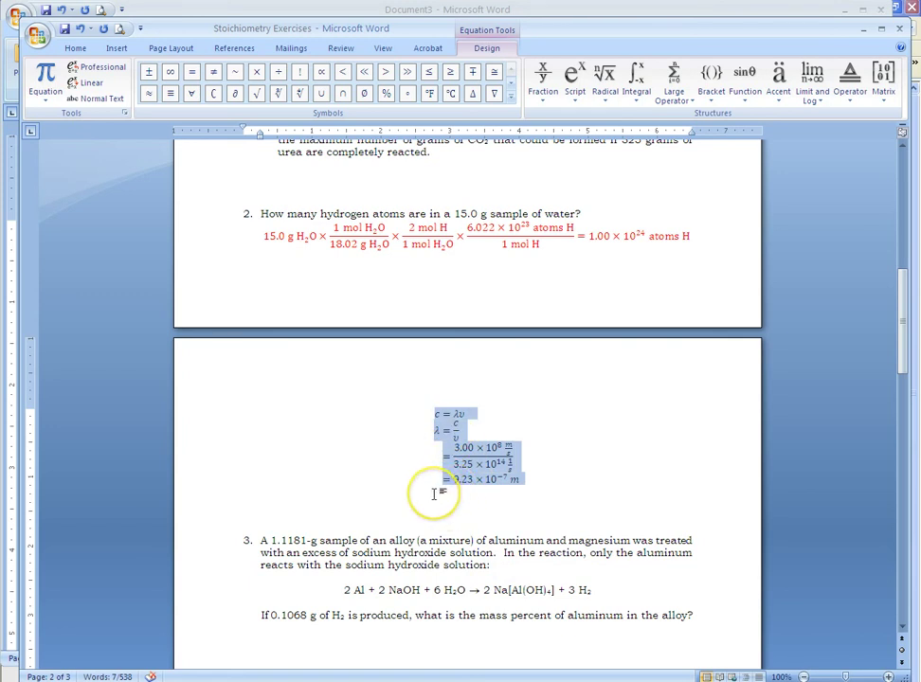
{"action": "left_click", "coordinate": [588, 459]}
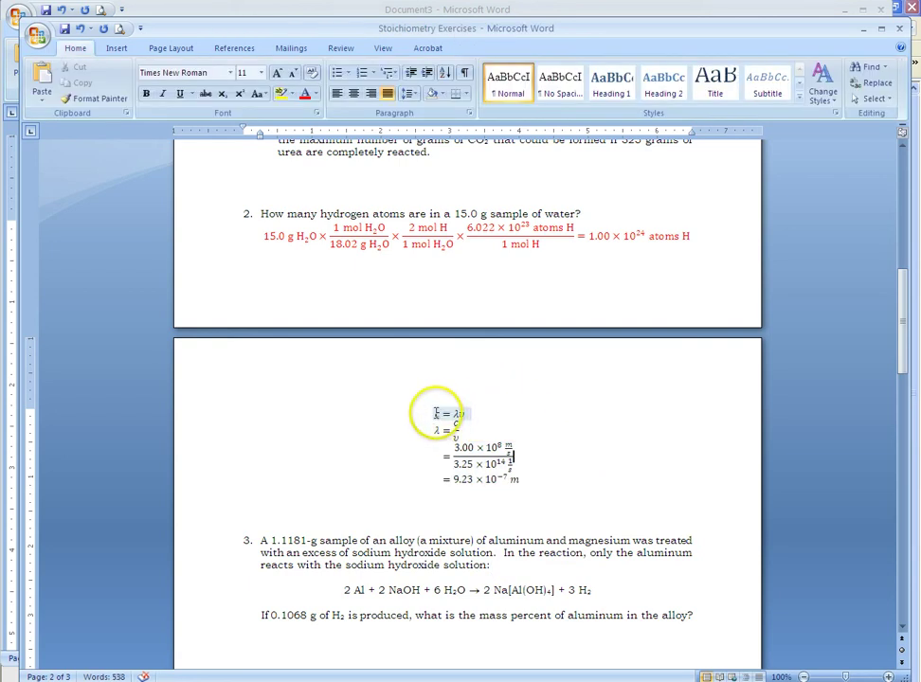
Step: Set the equation's paragraph line spacing to 1.5 lines
{"action": "mouse_move", "coordinate": [444, 416]}
{"action": "left_mouse_down"}
{"action": "mouse_move", "coordinate": [455, 415]}
{"action": "mouse_move", "coordinate": [487, 464]}
{"action": "mouse_move", "coordinate": [520, 479]}
{"action": "left_mouse_up"}
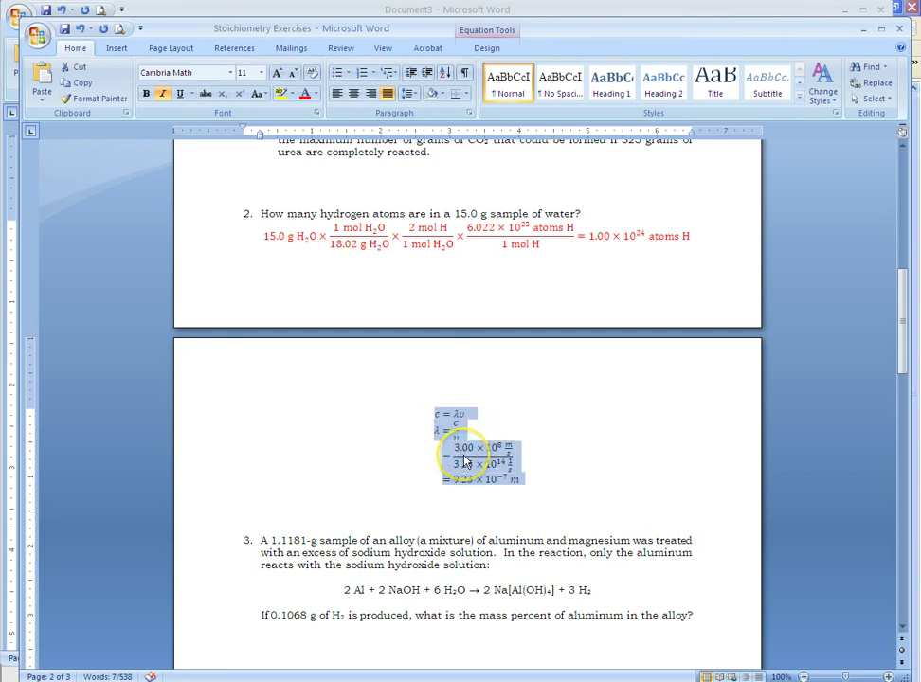
{"action": "right_click", "coordinate": [465, 461]}
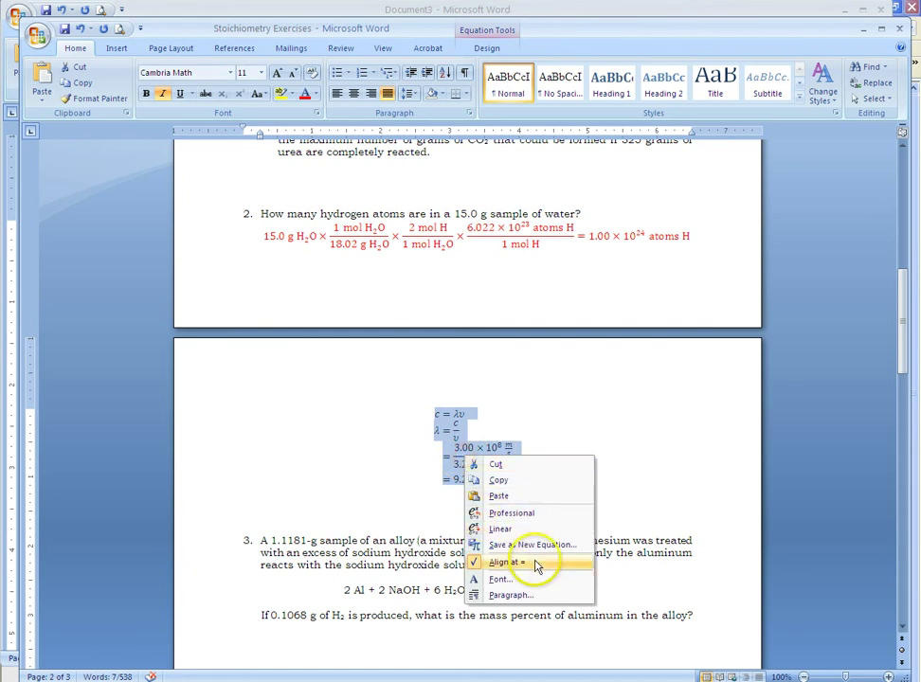
{"action": "left_click", "coordinate": [520, 598]}
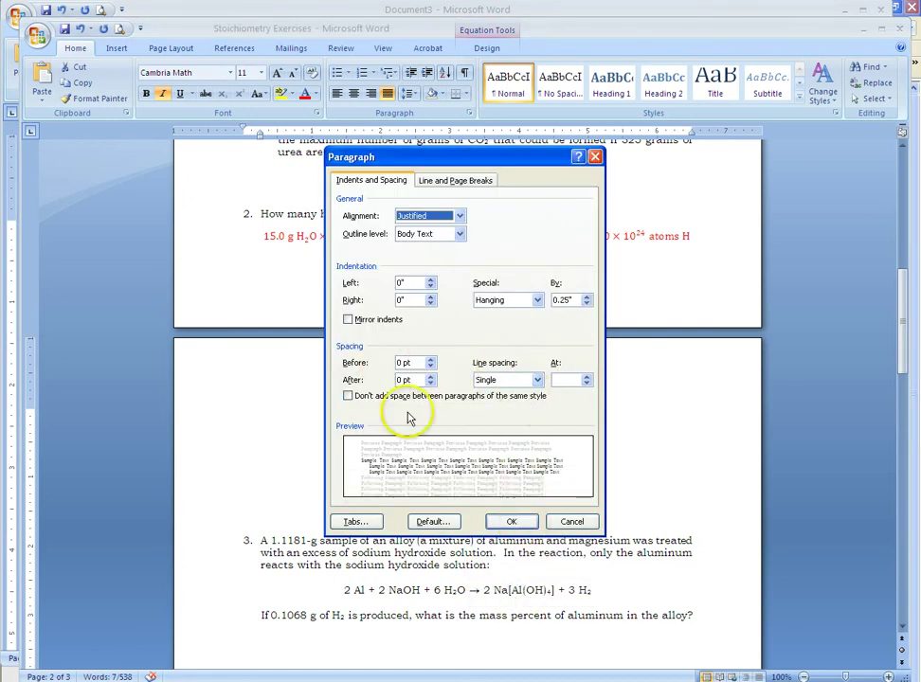
{"action": "left_click", "coordinate": [585, 379]}
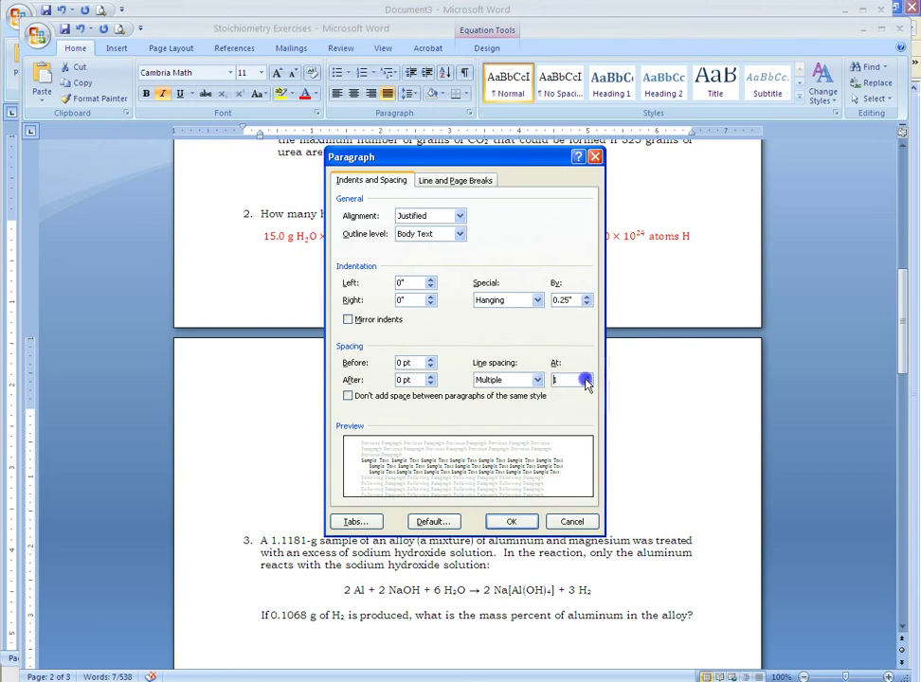
{"action": "left_click", "coordinate": [511, 522]}
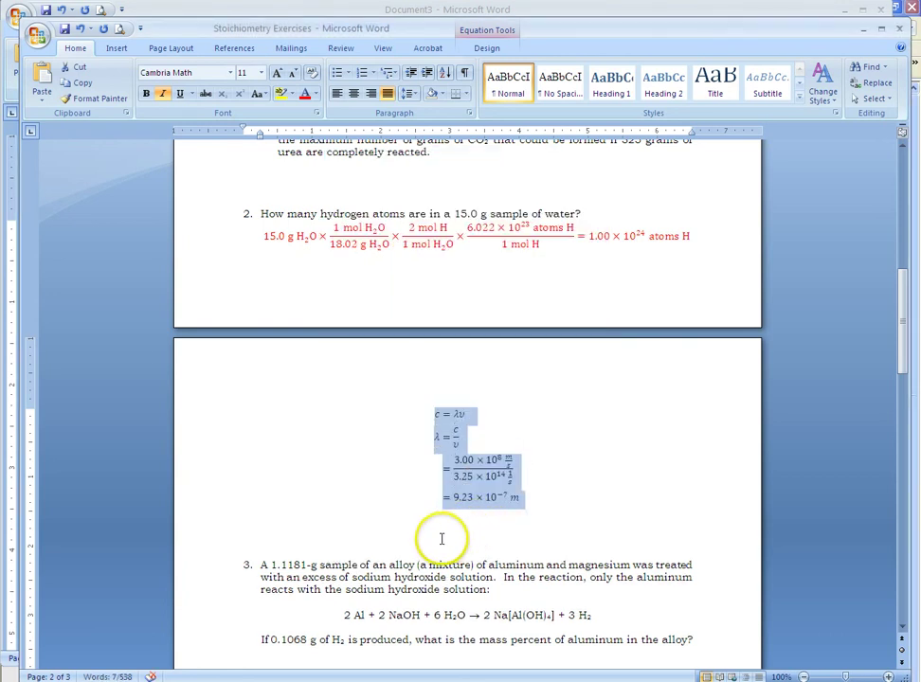
{"action": "left_click", "coordinate": [547, 505]}
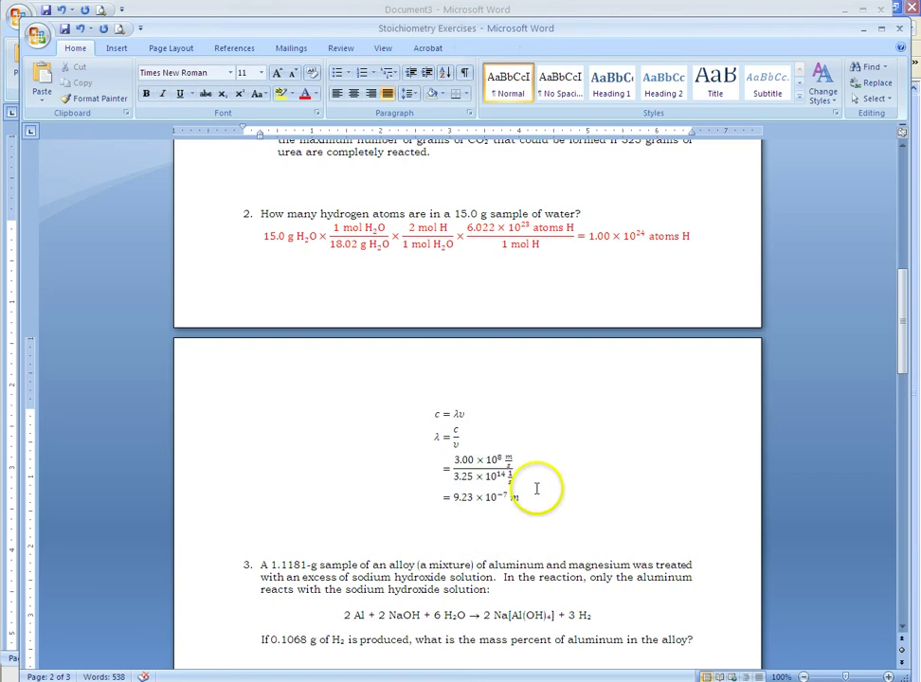
{"action": "double_click", "coordinate": [516, 469]}
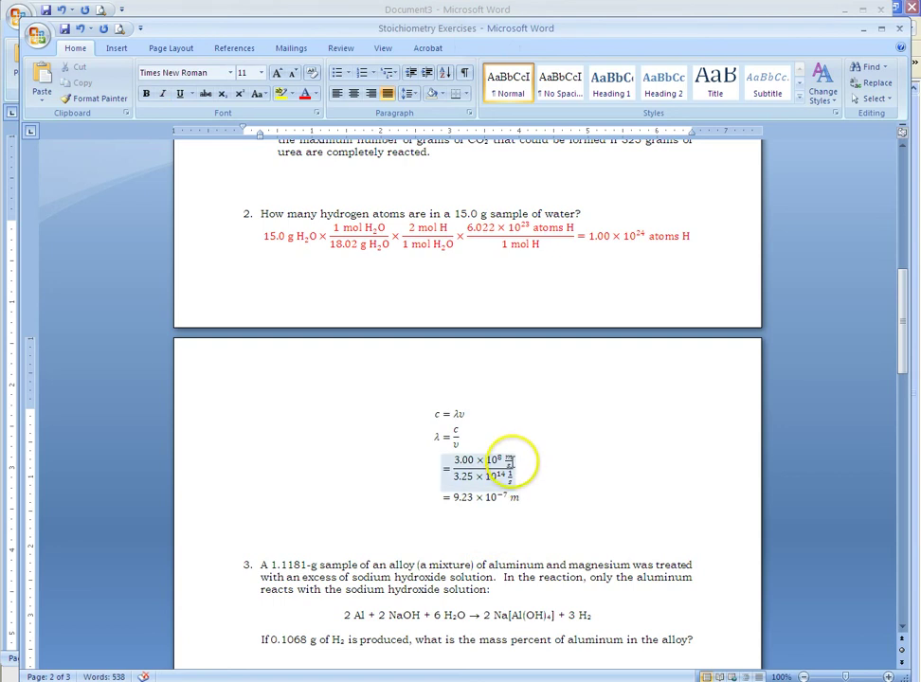
{"action": "left_click", "coordinate": [514, 459]}
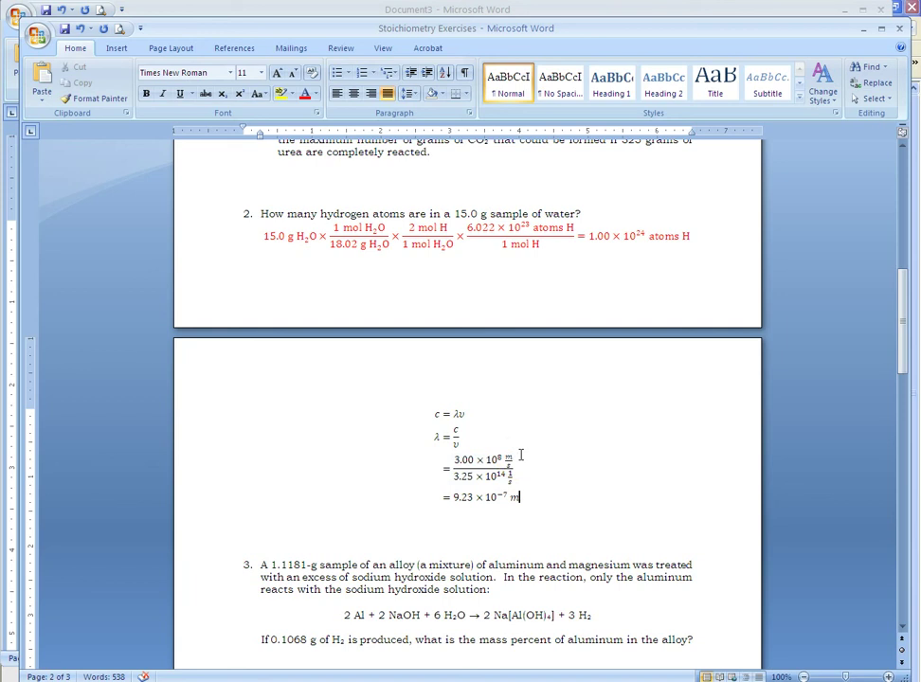
{"action": "left_click", "coordinate": [517, 454]}
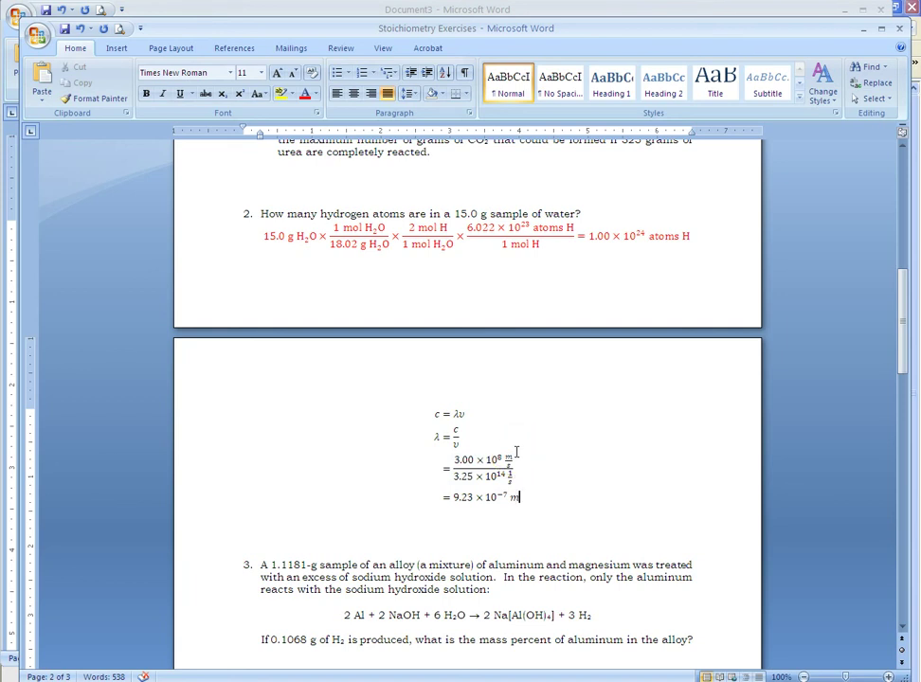